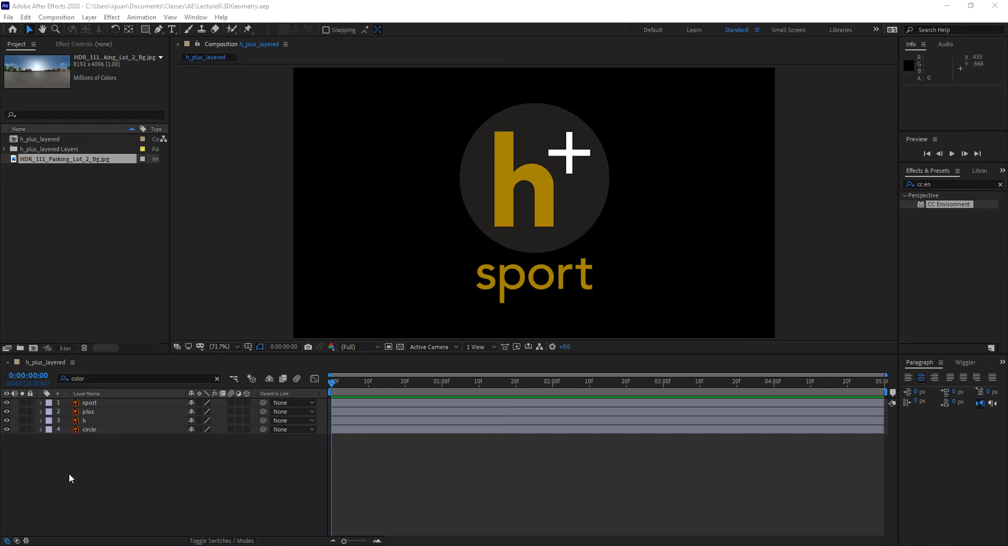
Create shape layers from the four vector layers sport, plus, h and circle.
left_click(93, 402)
left_click(98, 427, "shift")
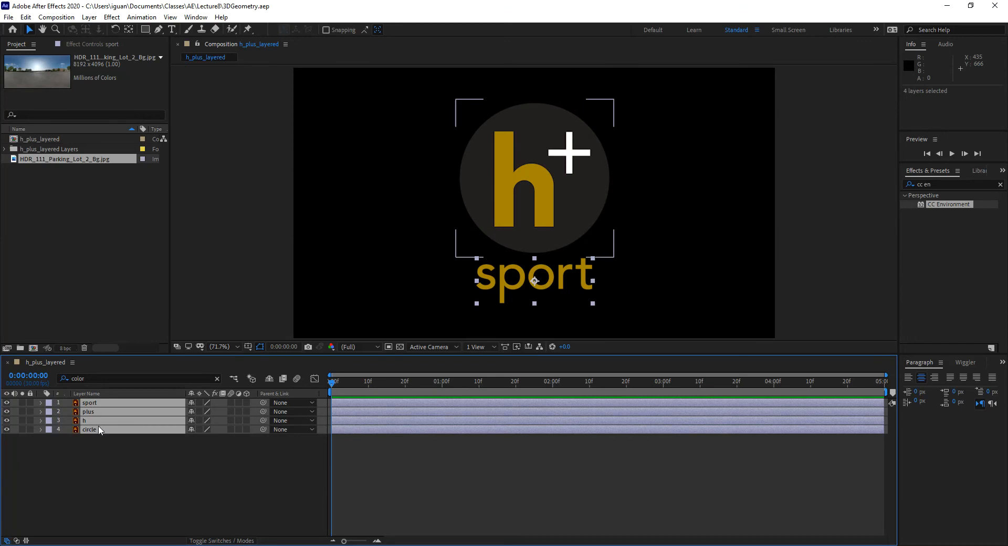
left_click(89, 17)
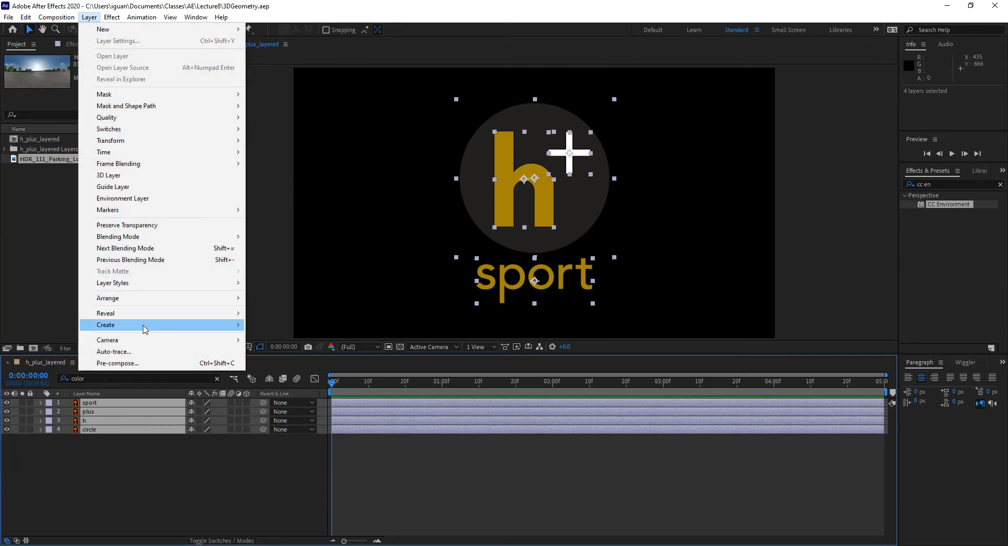
mouse_move(145, 328)
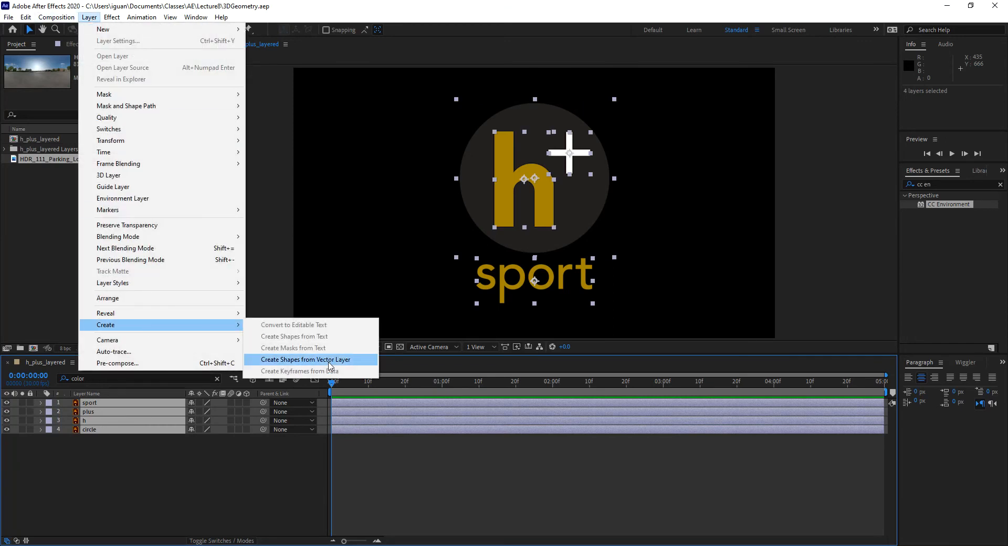
right_click(124, 423)
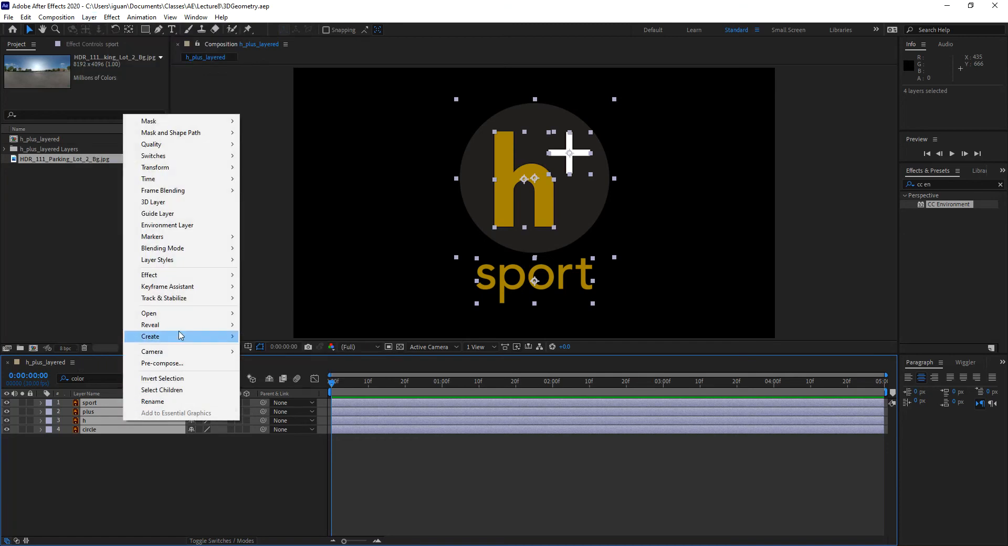
mouse_move(181, 337)
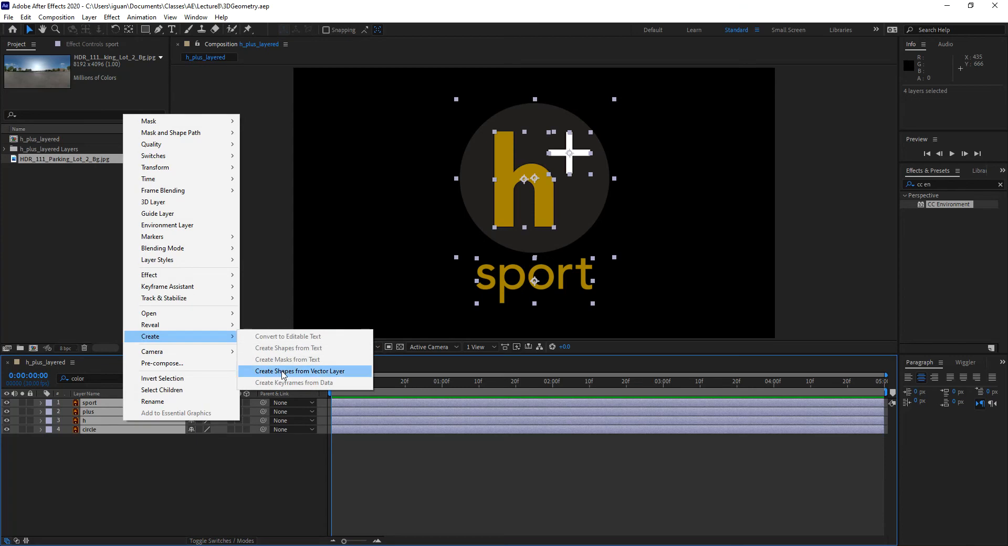
left_click(322, 376)
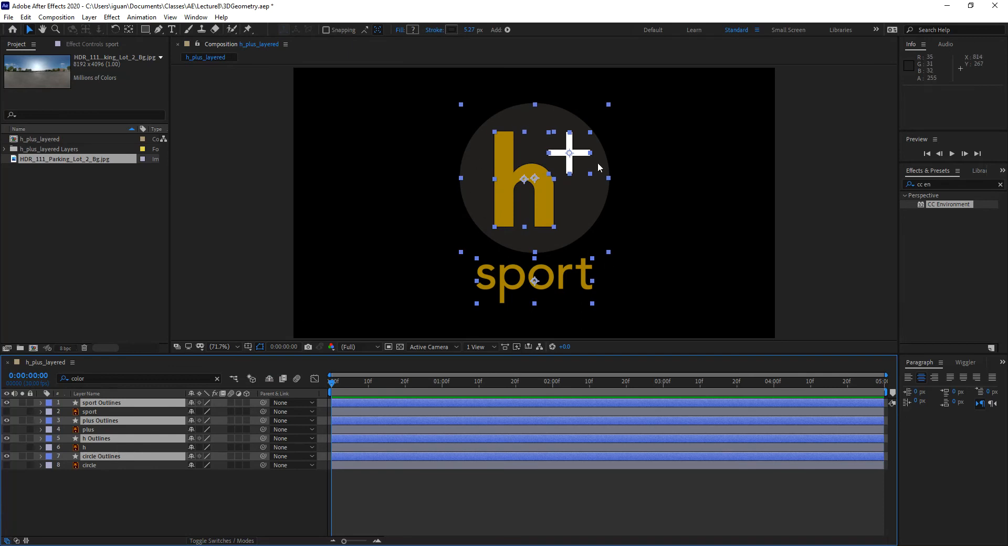
Delete the original sport, plus, h and circle vector layers, keeping only their Outlines layers.
left_click(100, 411)
left_click(97, 429, "ctrl")
left_click(99, 447, "ctrl")
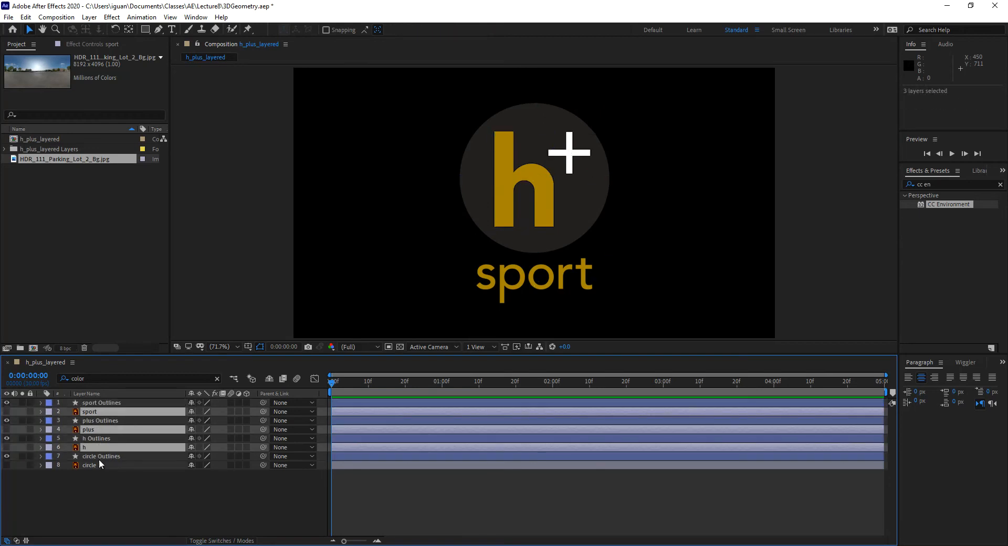
left_click(101, 466, "ctrl")
key("Delete")
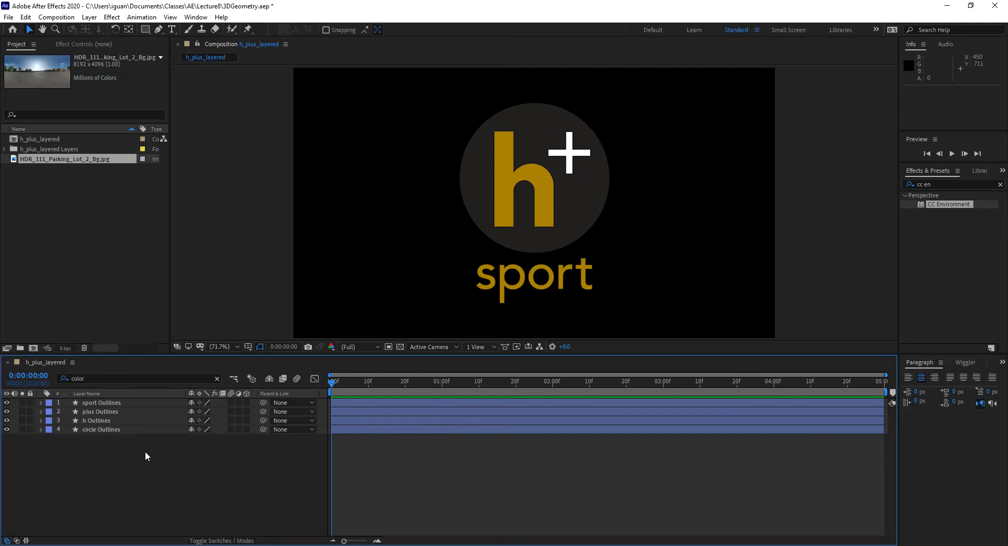
Copy the Path property of Path 1 in Group 1 of the h Outlines layer.
left_click(246, 402)
left_click(87, 420)
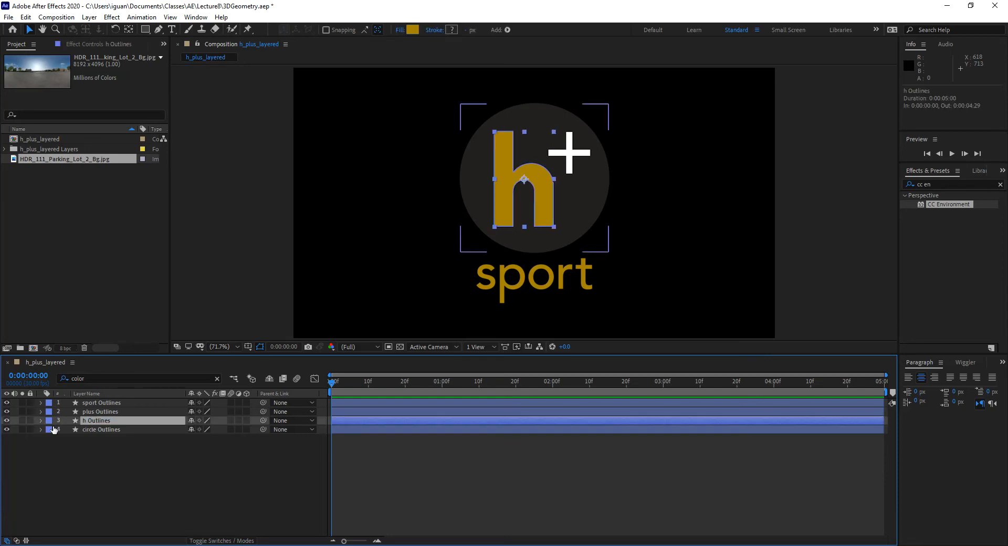
left_click(40, 420)
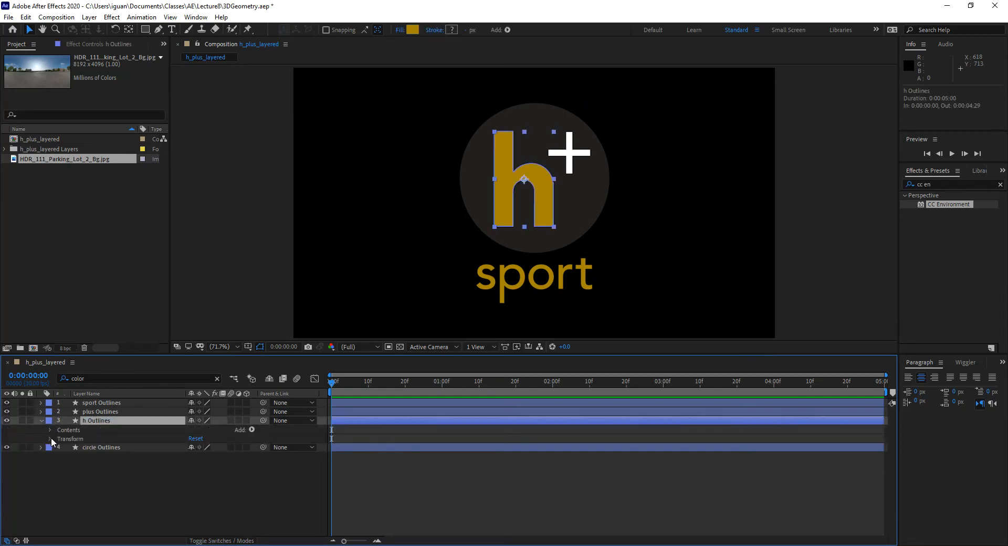
left_click(50, 430)
left_click(59, 439)
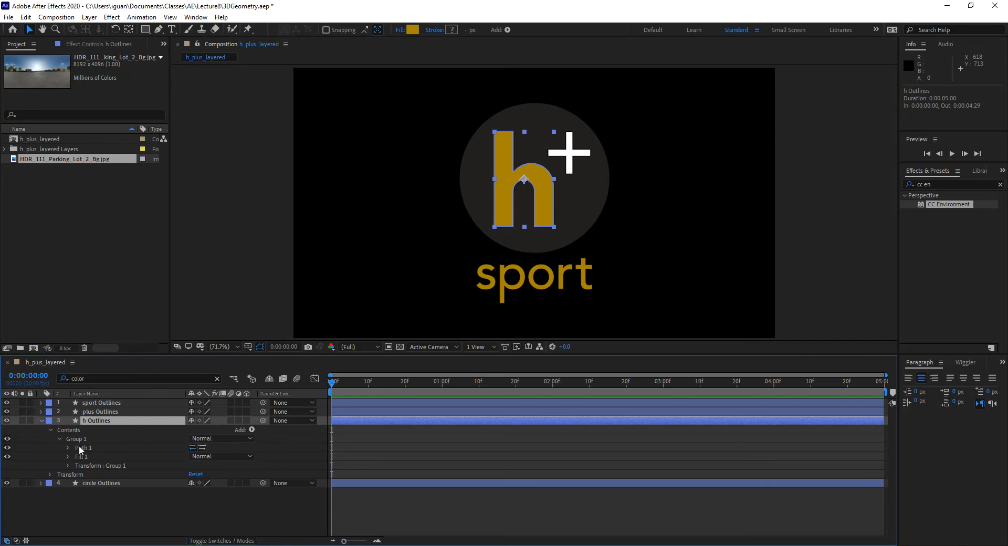
left_click(88, 447)
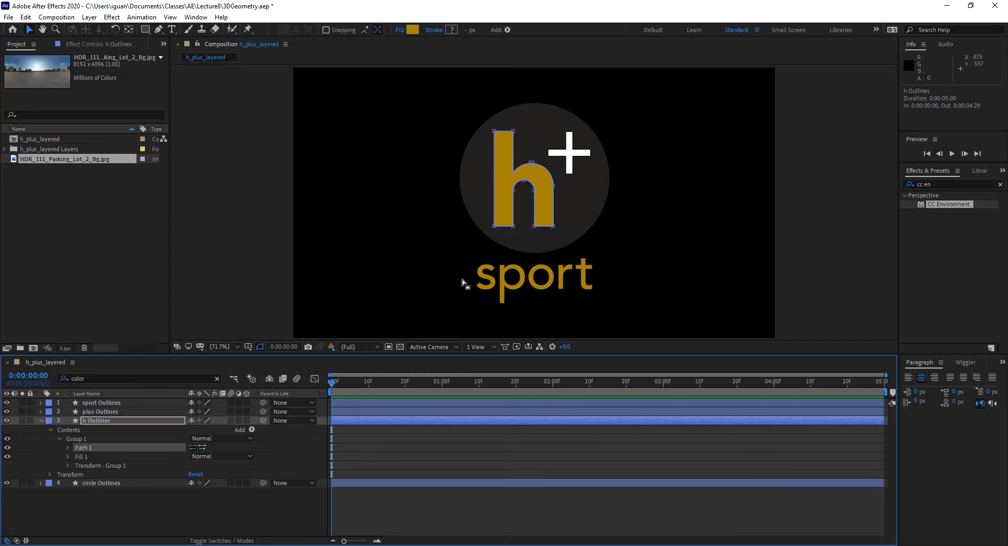
left_click(7, 457)
left_click(6, 457)
left_click(68, 448)
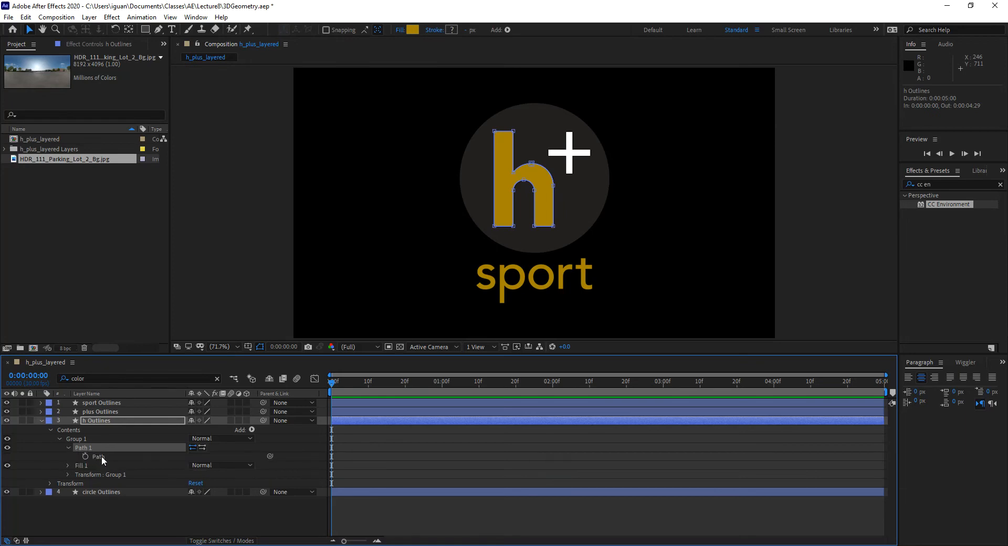
left_click(102, 456)
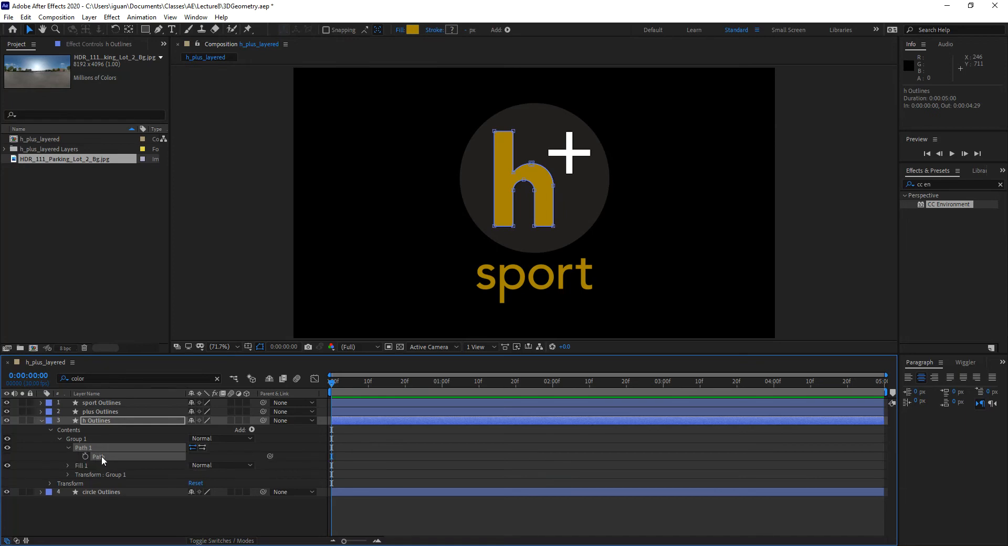
Paste the copied h path into Group 1 of the circle Outlines layer.
left_click(41, 421)
left_click(100, 429)
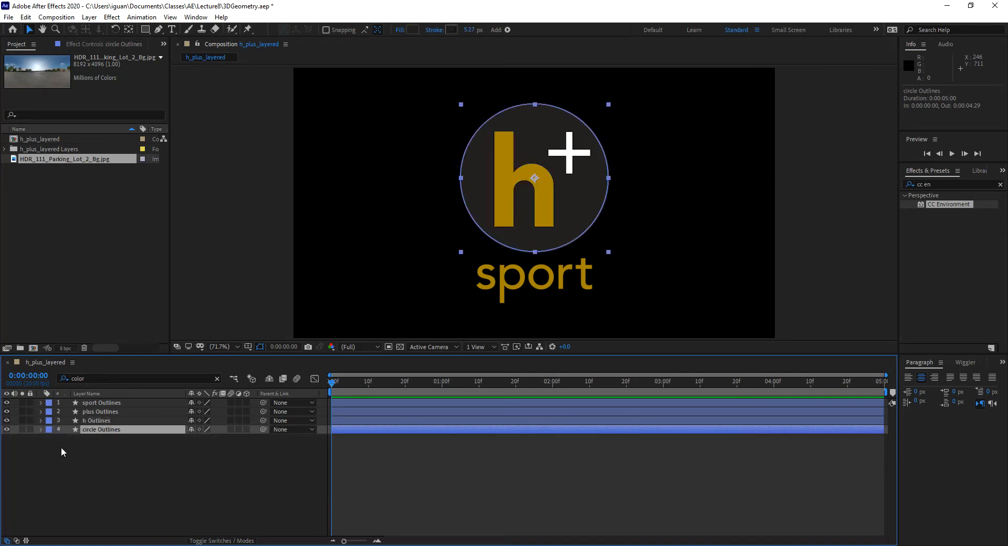
left_click(41, 428)
left_click(64, 447)
left_click(59, 447)
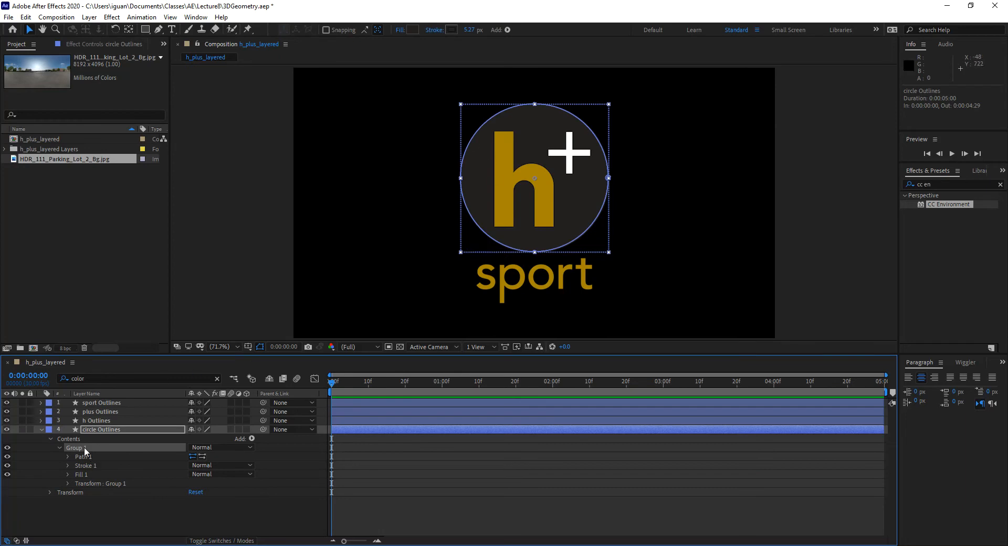
mouse_move(192, 545)
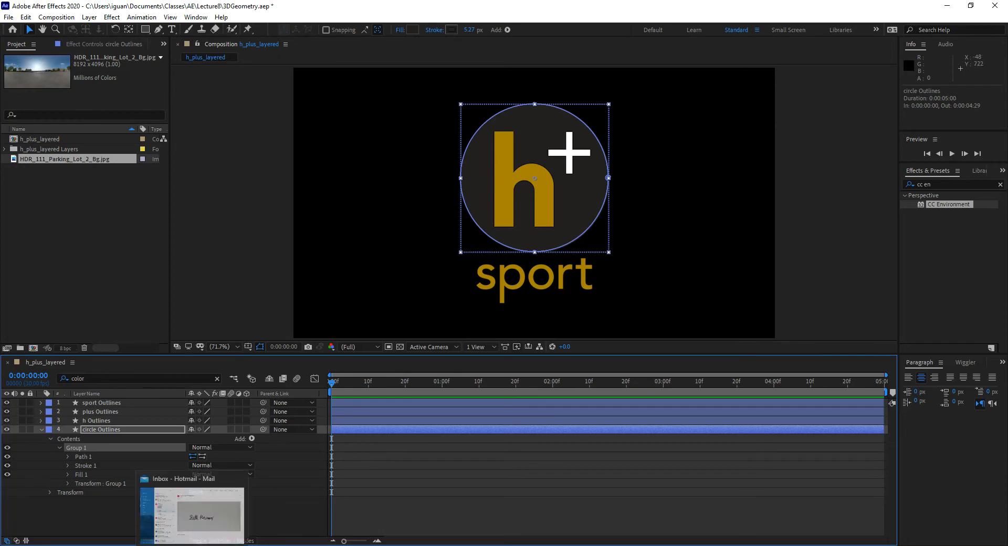
key("ctrl+v")
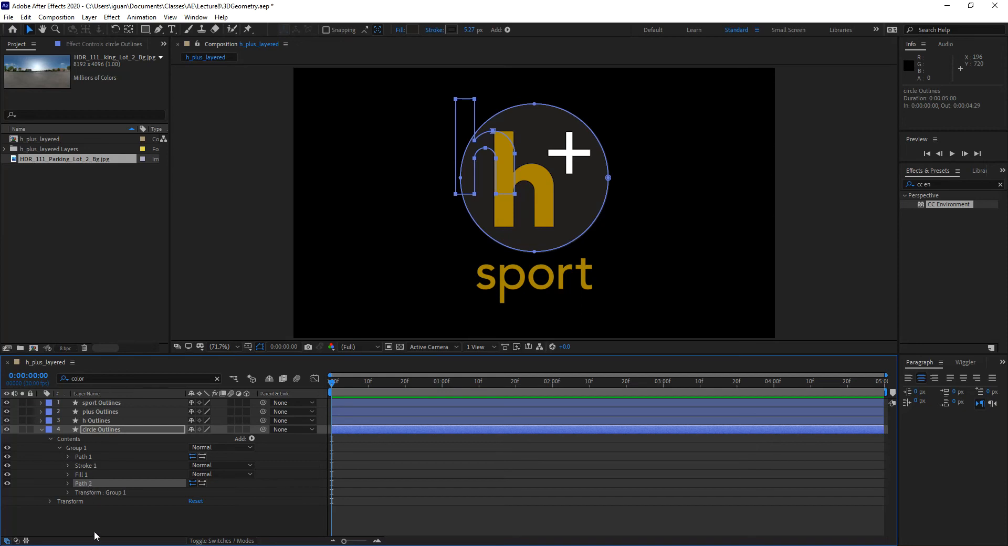
Move the pasted h path about 103 px right and 88 px down to line up with the gold h.
left_click(93, 430)
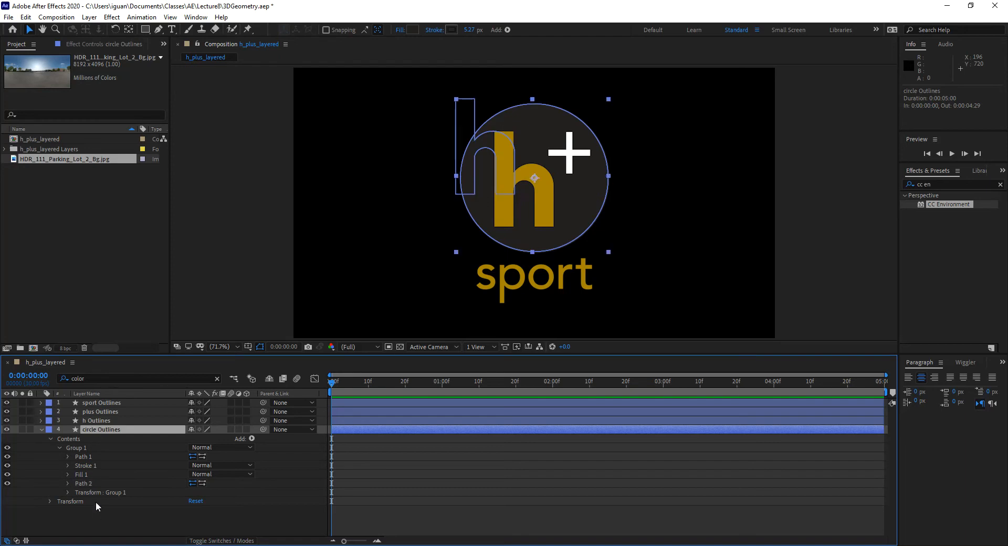
left_click(97, 509)
left_click(86, 481)
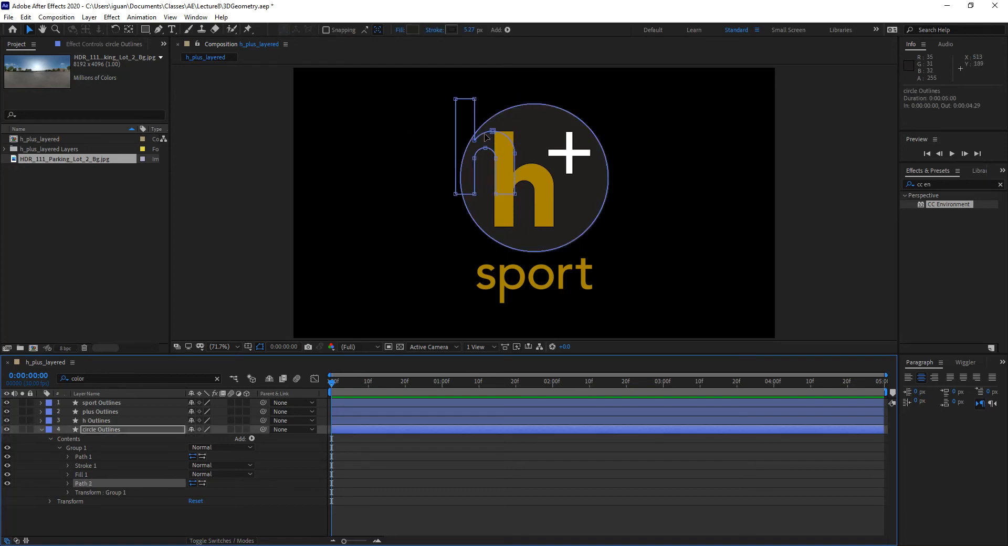
double_click(458, 101)
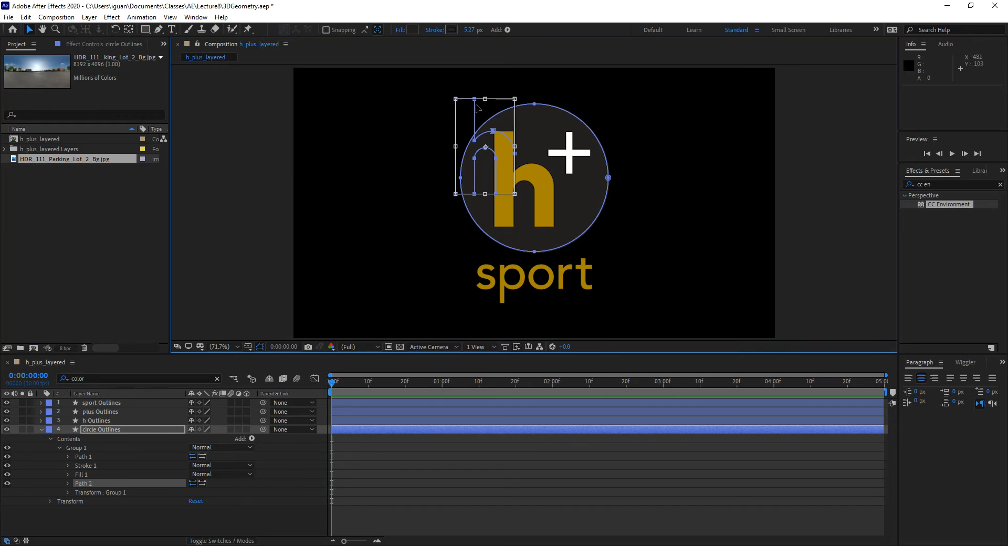
left_click_drag(476, 103, 513, 137)
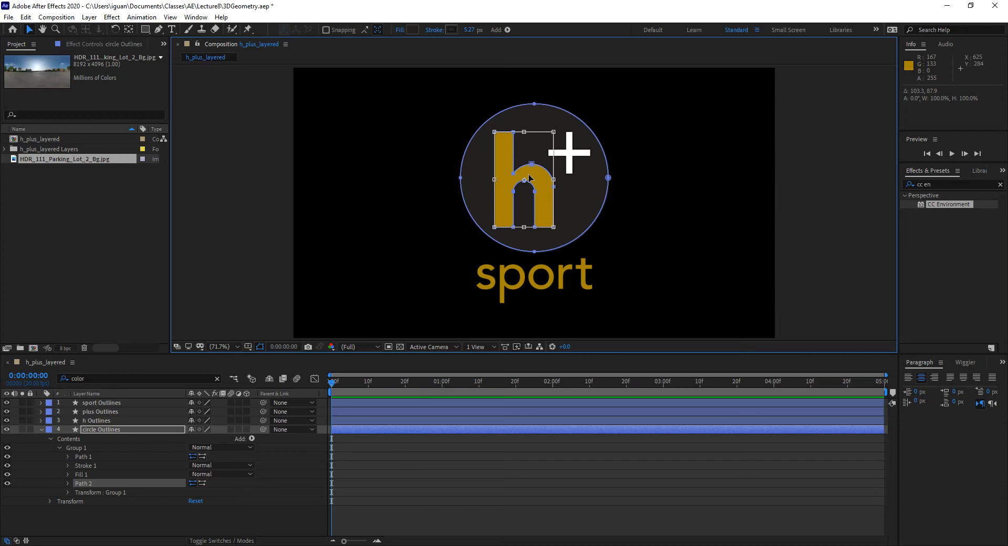
Try nudging the pasted h path in 10-pixel increments in each direction and back to its aligned position.
key("shift+Left")
key("shift+Left")
key("shift+Right")
key("shift+Right")
key("shift+Up")
key("shift+Up")
key("shift+Down")
key("shift+Down")
key("shift+Right")
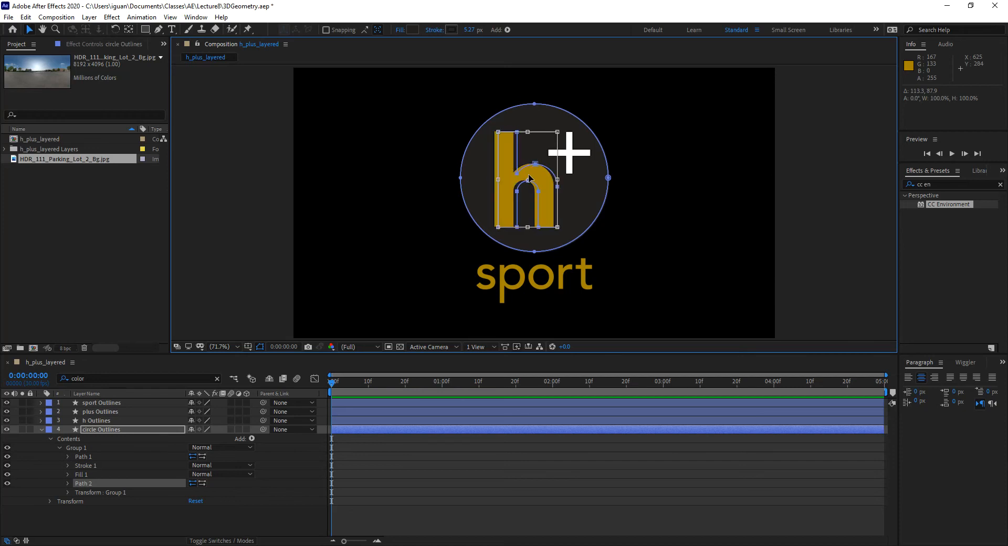
key("shift+Left")
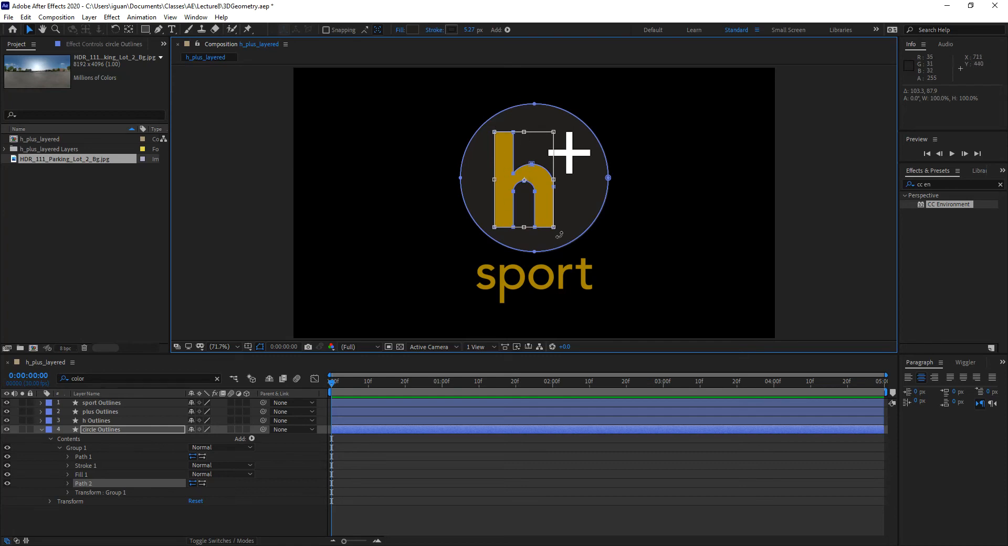
Collapse the circle Outlines properties and hide the h Outlines layer.
left_click(67, 505)
left_click(62, 447)
left_click(41, 430)
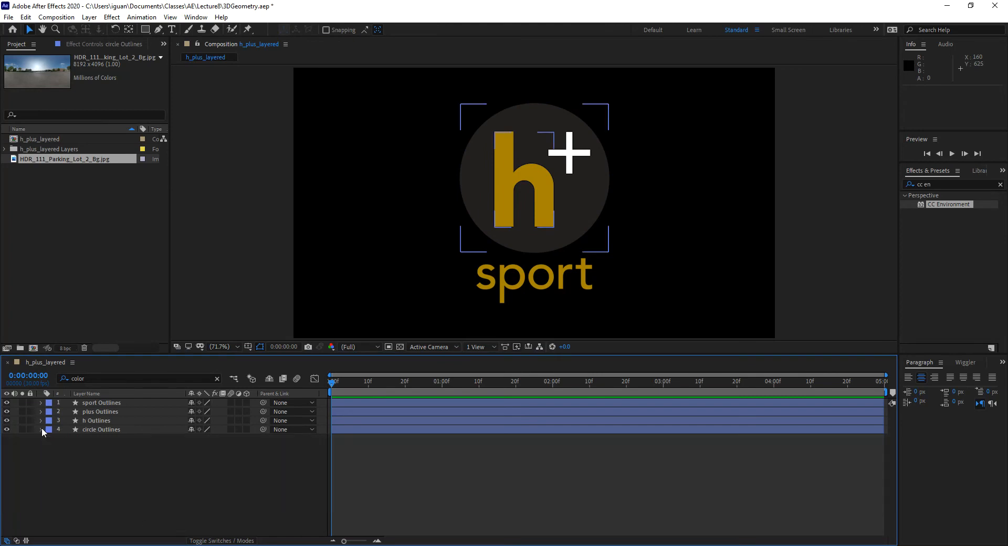
left_click(7, 421)
left_click(102, 422)
Move Path 2 directly below Path 1 in circle Outlines, and make the circle, plus and sport Outlines layers 3D.
left_click(103, 428)
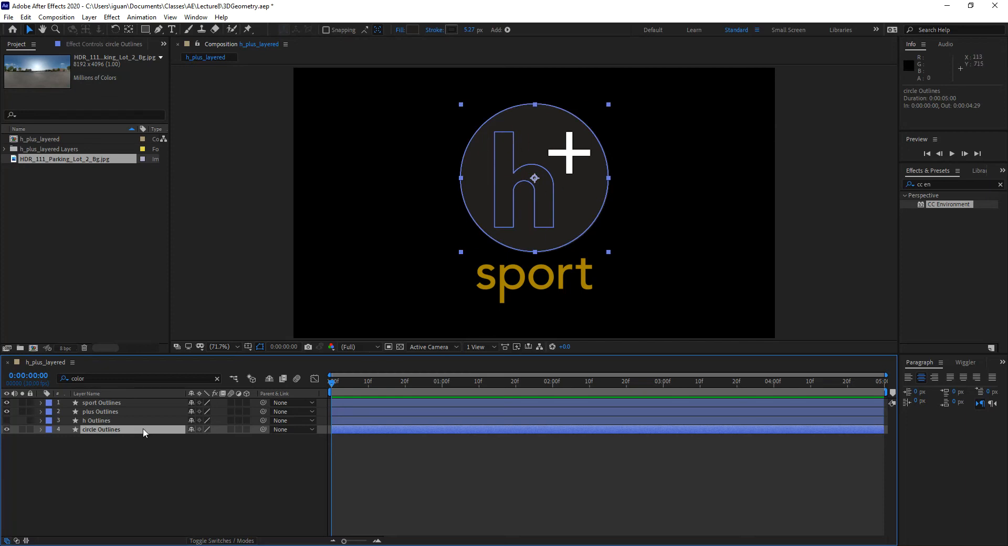
left_click(41, 430)
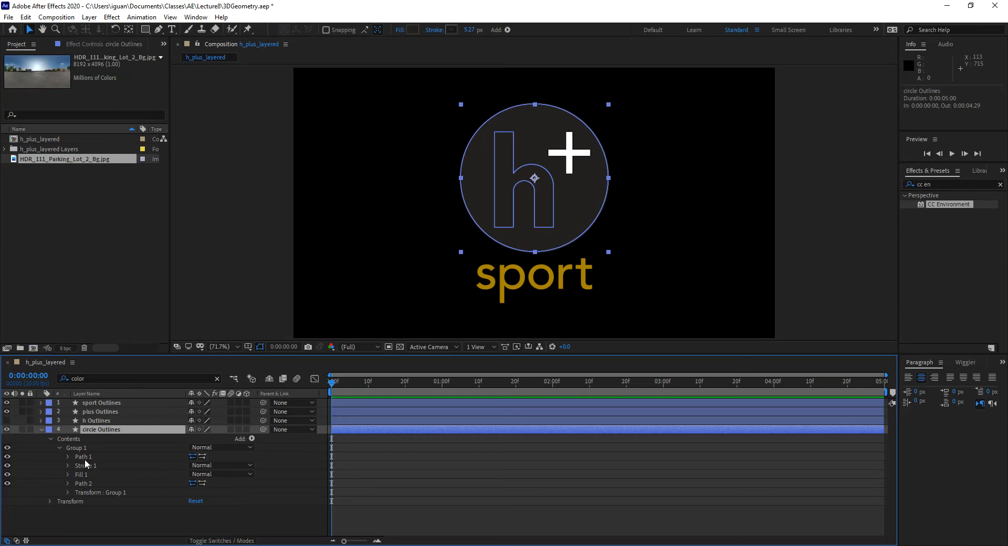
left_click_drag(82, 484, 83, 466)
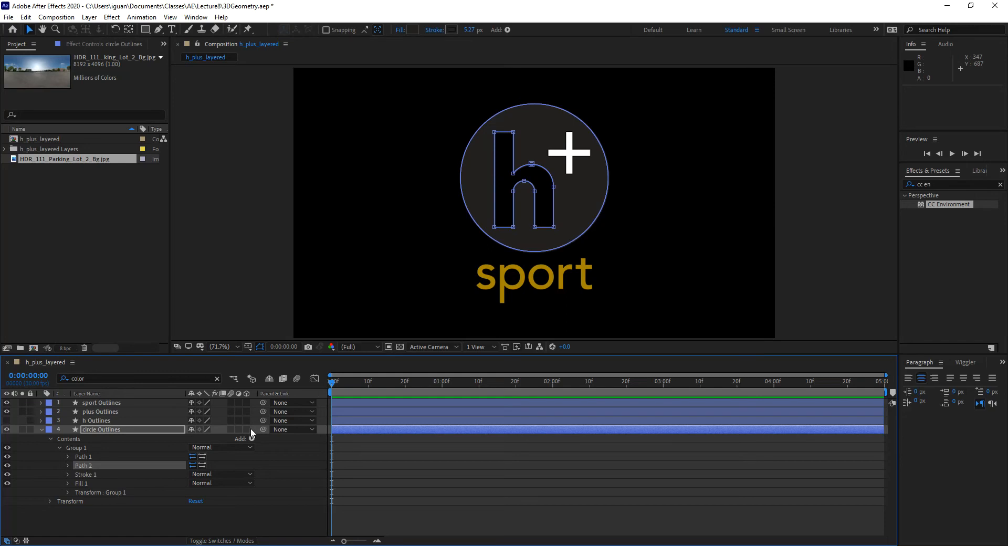
left_click_drag(248, 429, 247, 402)
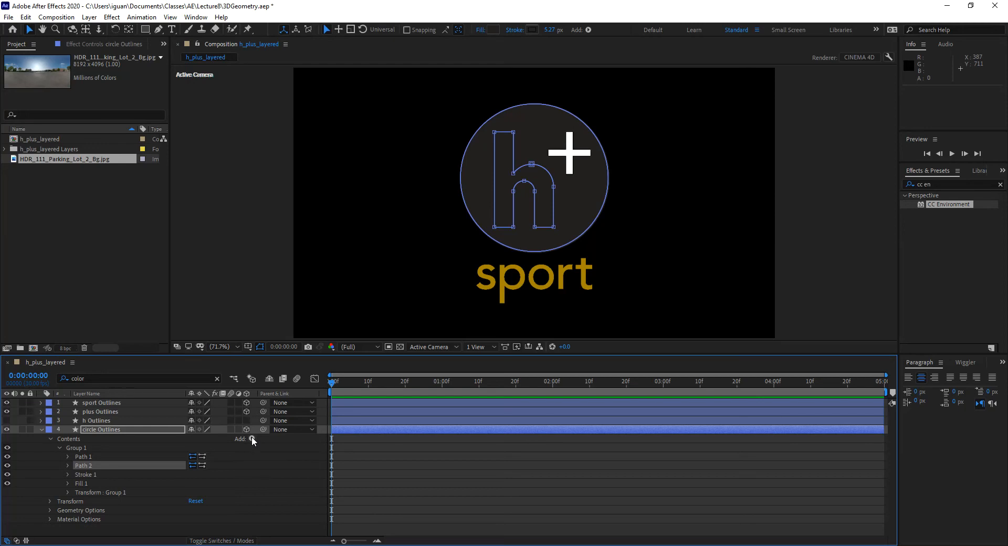
Add Merge Paths to Group 1 of circle Outlines and set its mode to Subtract.
left_click(93, 448)
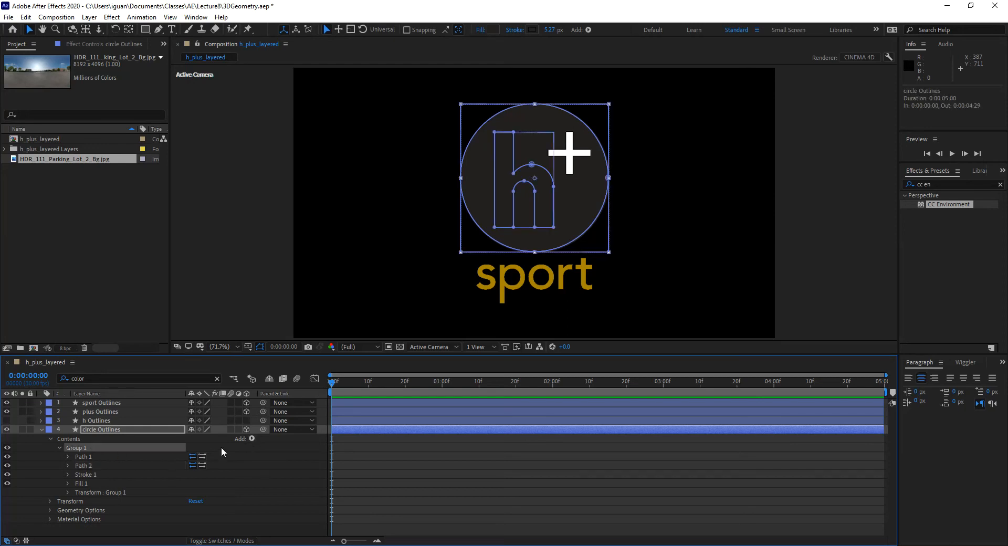
left_click(252, 439)
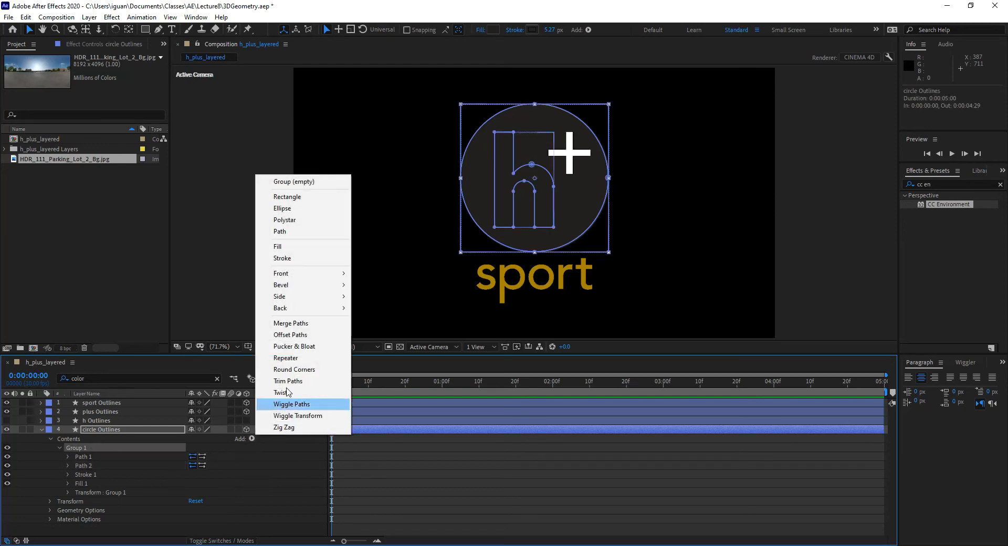
left_click(305, 325)
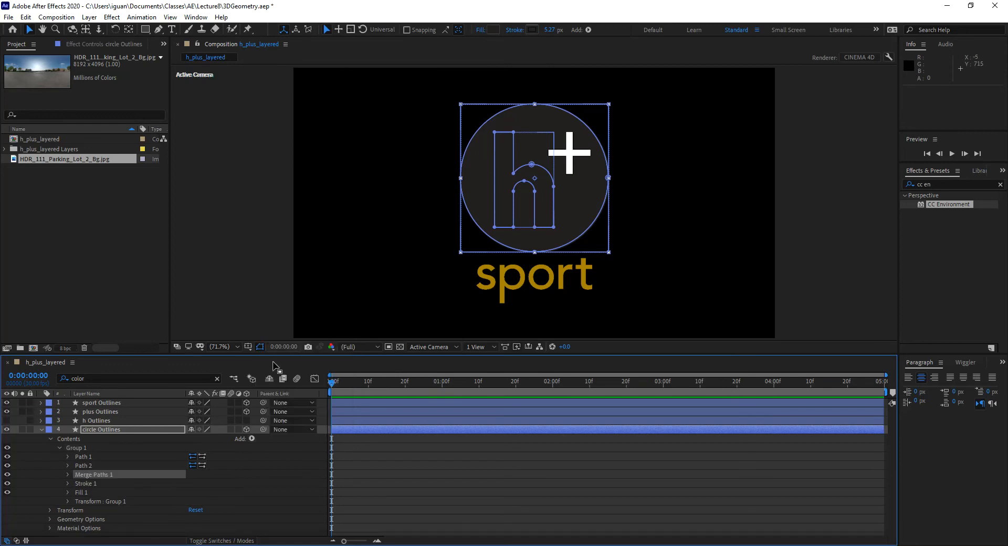
left_click(67, 474)
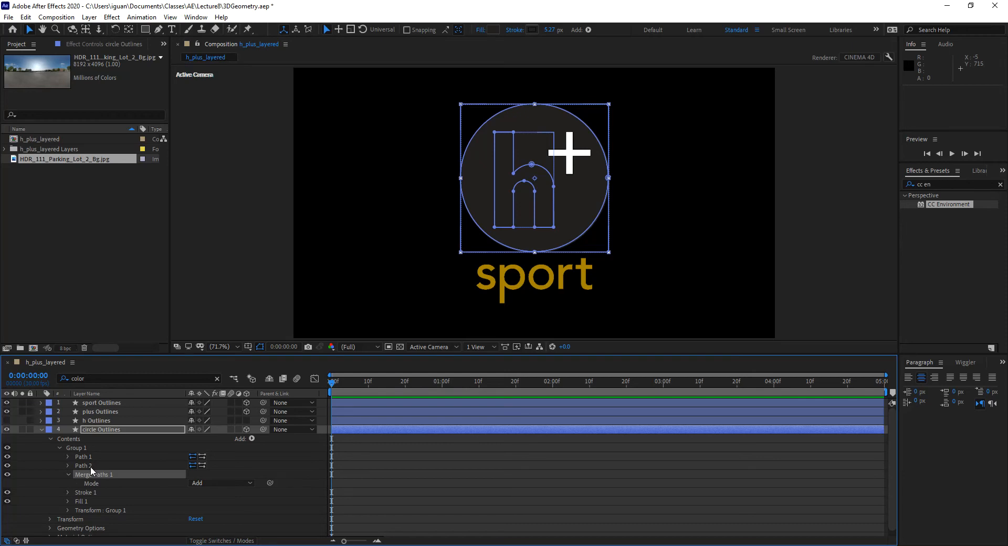
left_click(221, 484)
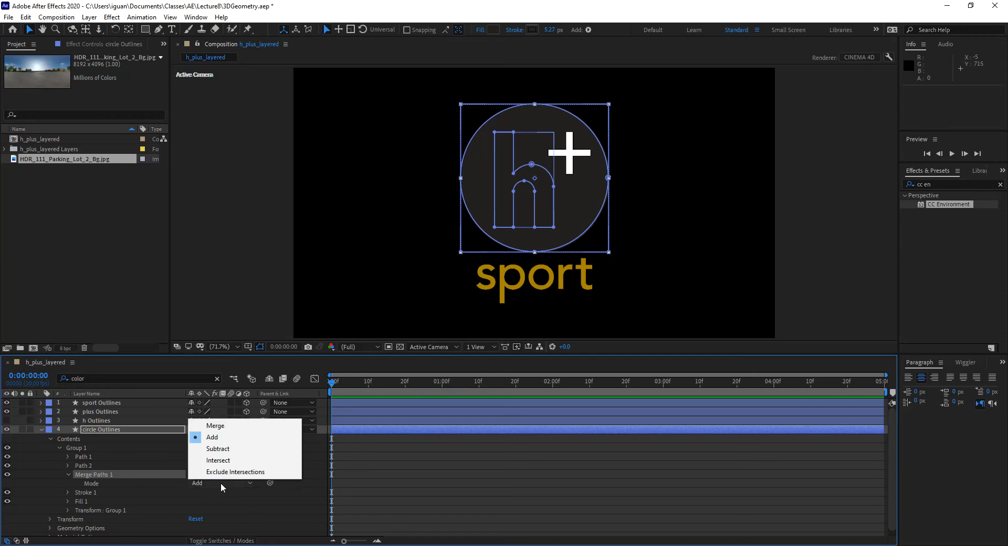
left_click(235, 450)
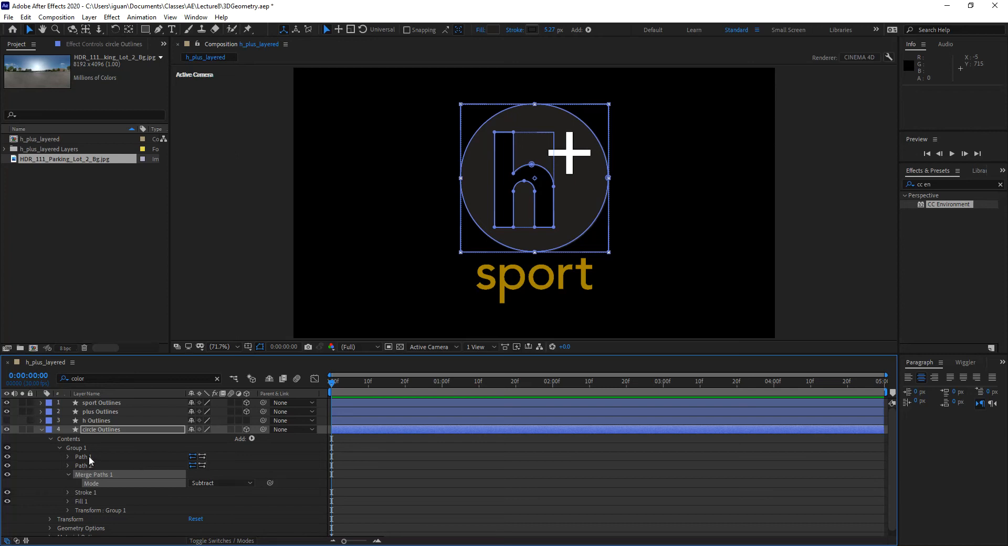
Select Path 2 and Path 1 of circle Outlines in turn to examine both paths, and collapse the layer's Contents.
left_click(69, 474)
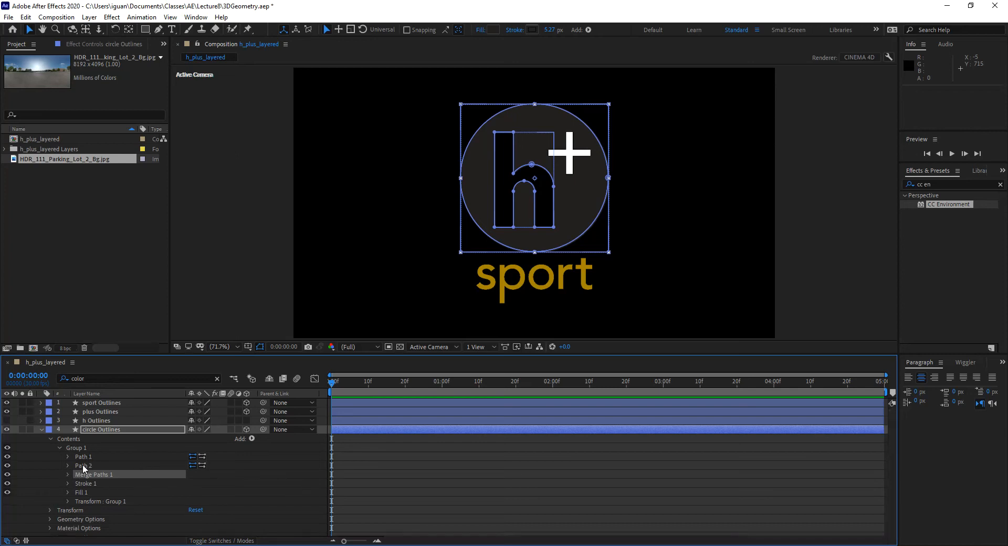
left_click(82, 466)
left_click(83, 458)
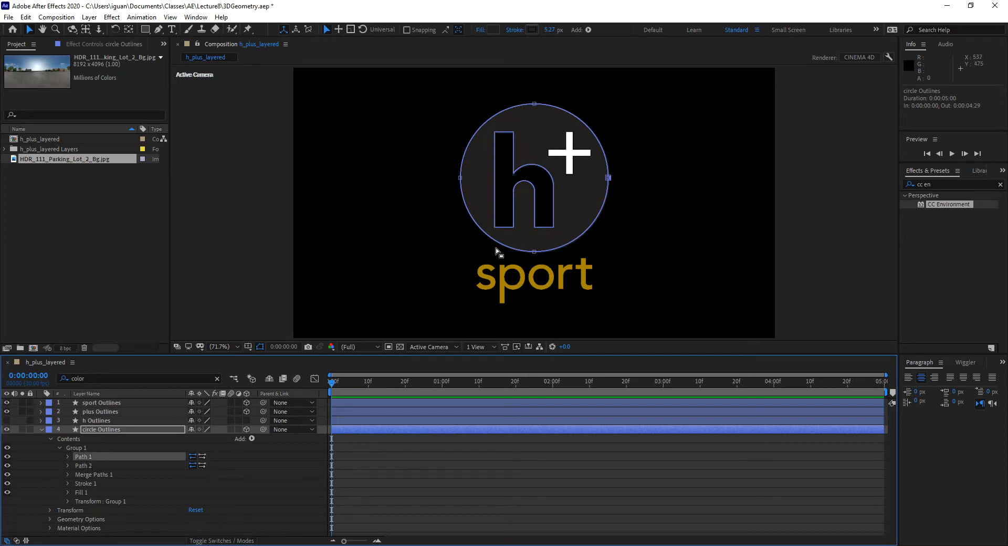
left_click(51, 439)
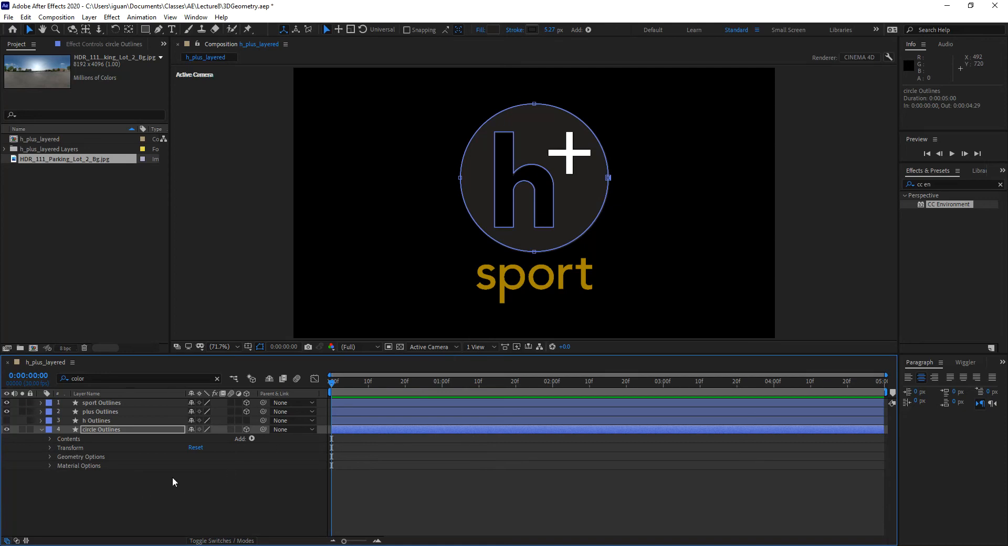
Set the Extrusion Depth of the circle Outlines layer to 50.
left_click(50, 456)
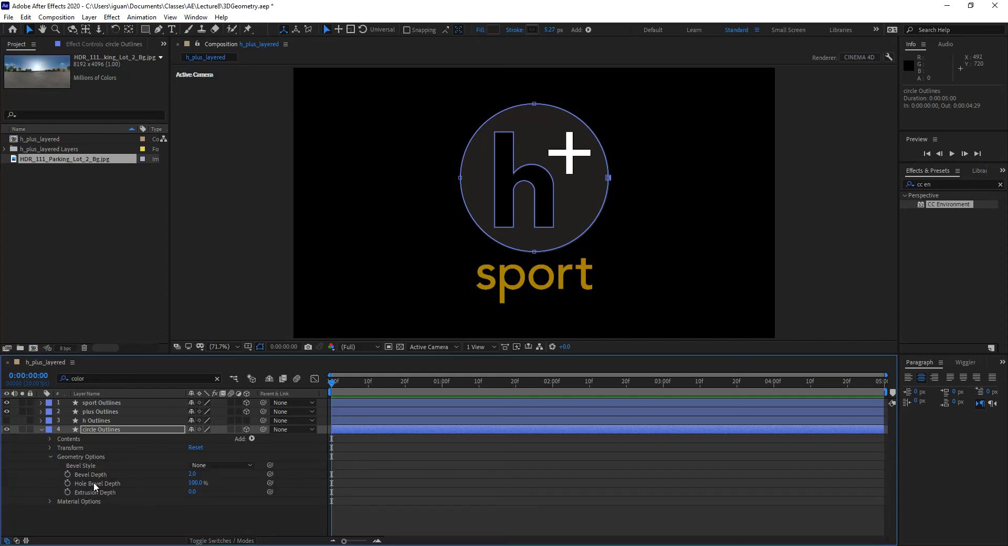
left_click(192, 492)
type("50")
key("Return")
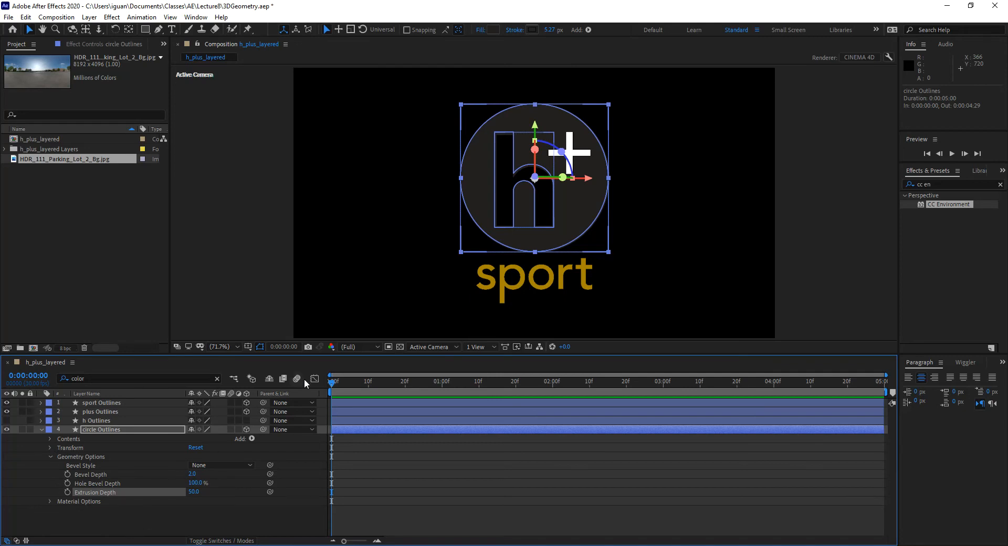
Switch the composition view to Custom View 1 and deselect all layers to inspect the extruded circle.
left_click(433, 347)
left_click(437, 444)
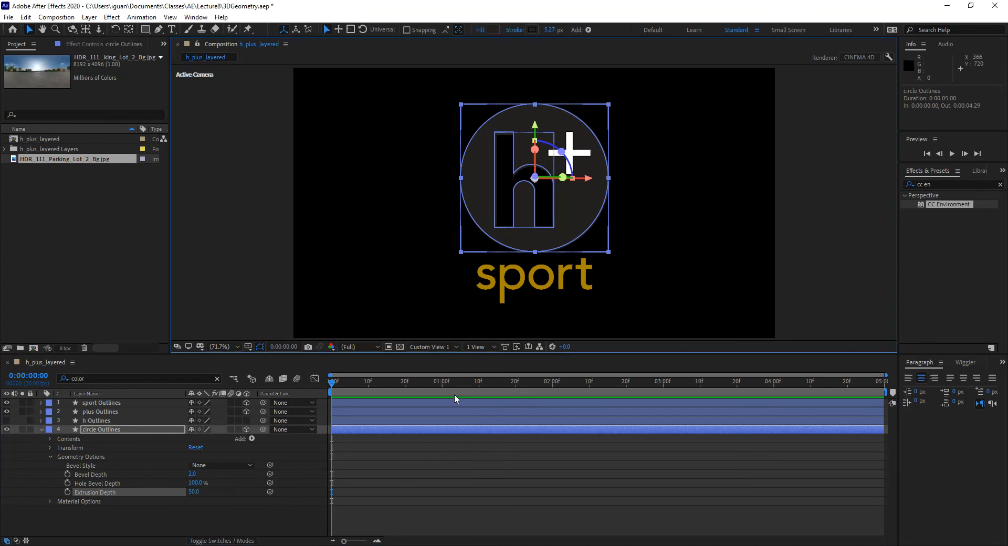
left_click(369, 531)
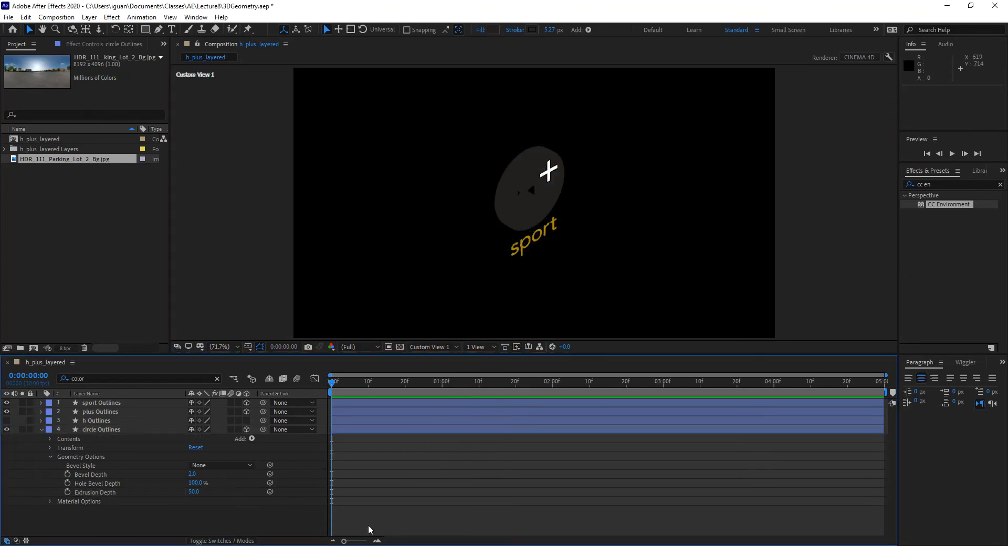
left_click(420, 347)
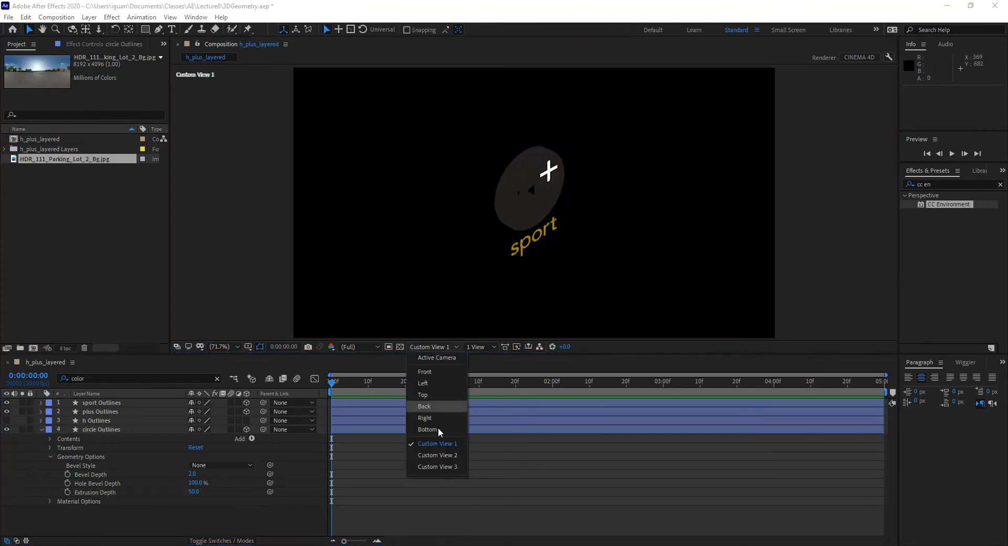
left_click(441, 443)
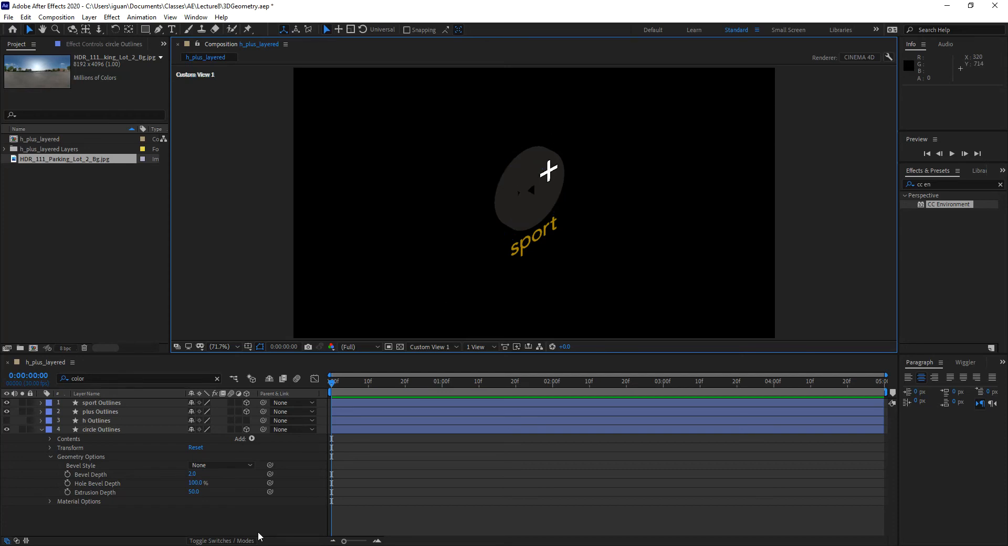
Add a white point light at 250% intensity and move it along Z to about -227.
key("ctrl+alt+shift+l")
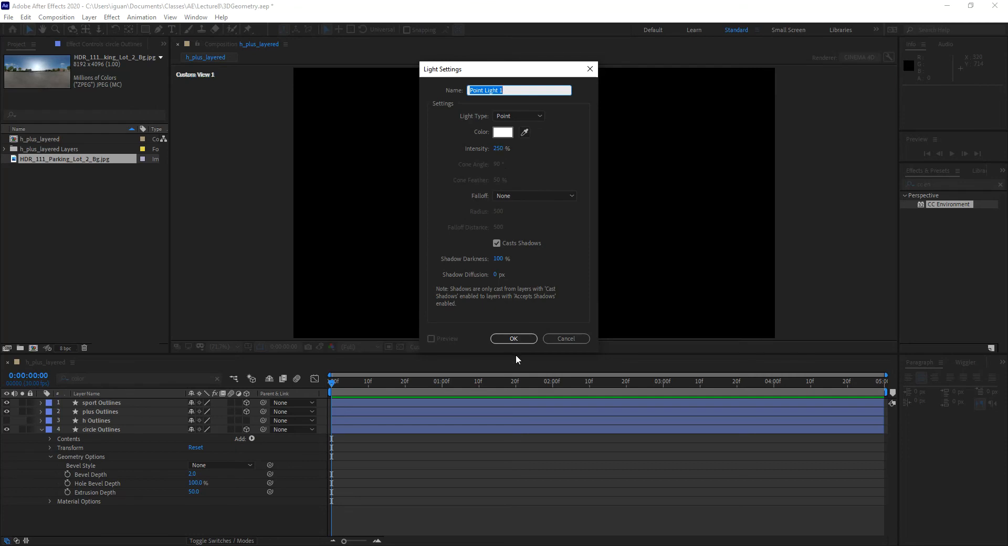
left_click(515, 339)
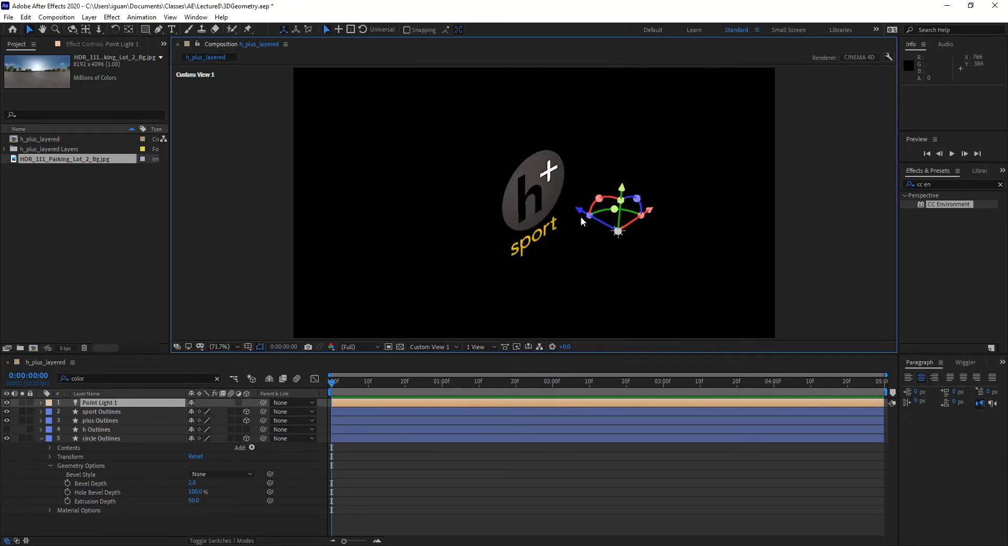
mouse_move(599, 220)
left_mouse_down()
mouse_move(410, 142)
mouse_move(500, 174)
mouse_move(477, 162)
mouse_move(587, 221)
left_mouse_up()
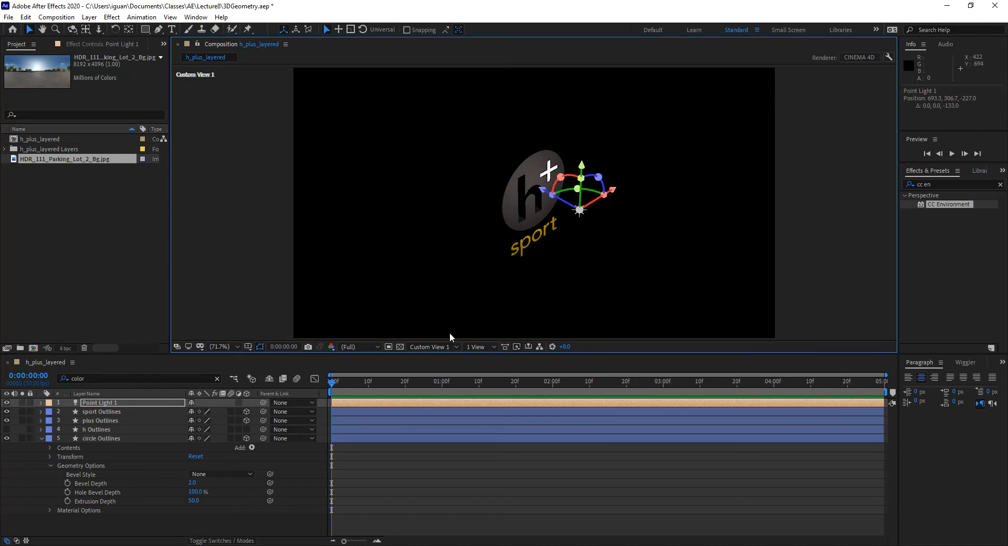
Return the composition to the Active Camera view and turn off the point light.
left_click(432, 347)
left_click(439, 358)
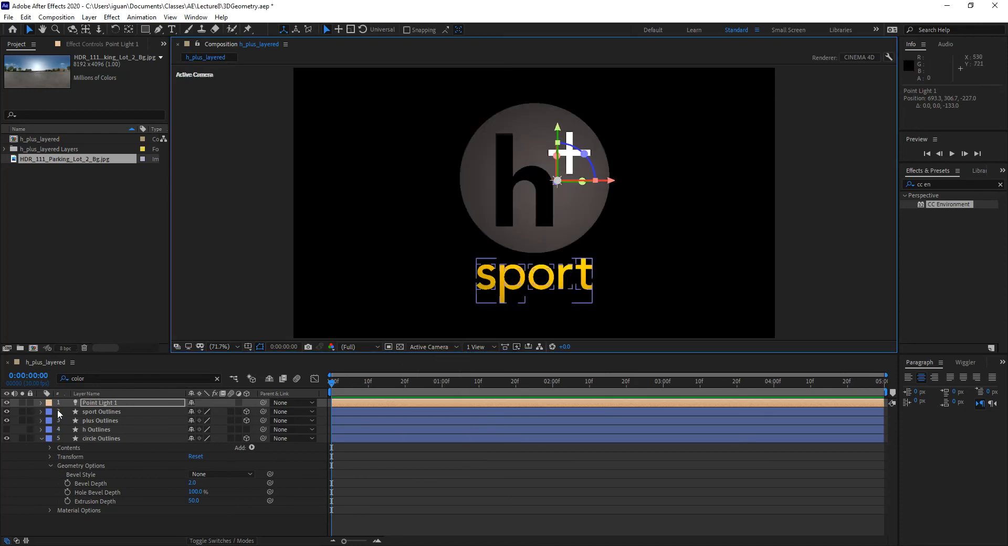
left_click(10, 401)
left_click(7, 403)
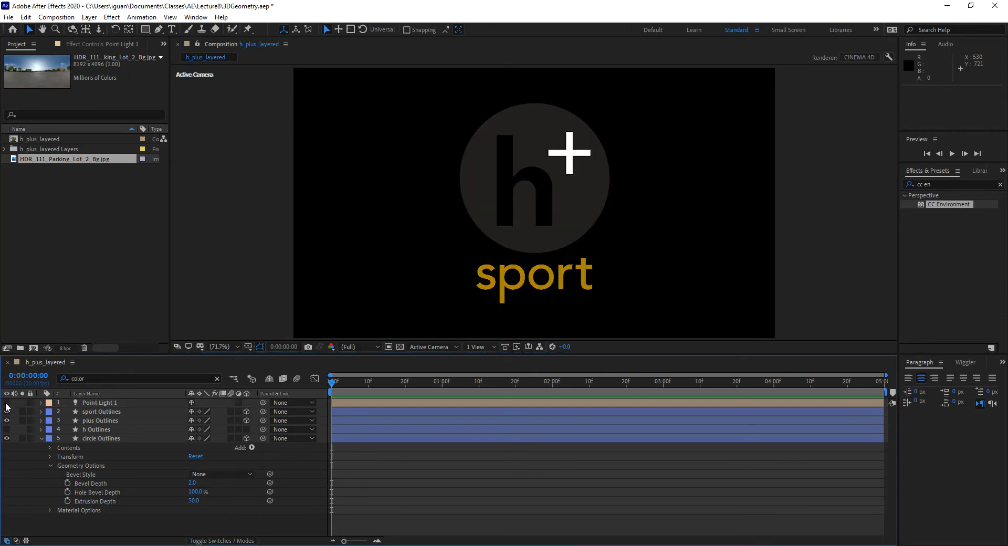
Set the Fill 1 color in Group 1 of circle Outlines to white (FFFFFF) and collapse the group.
left_click(95, 439)
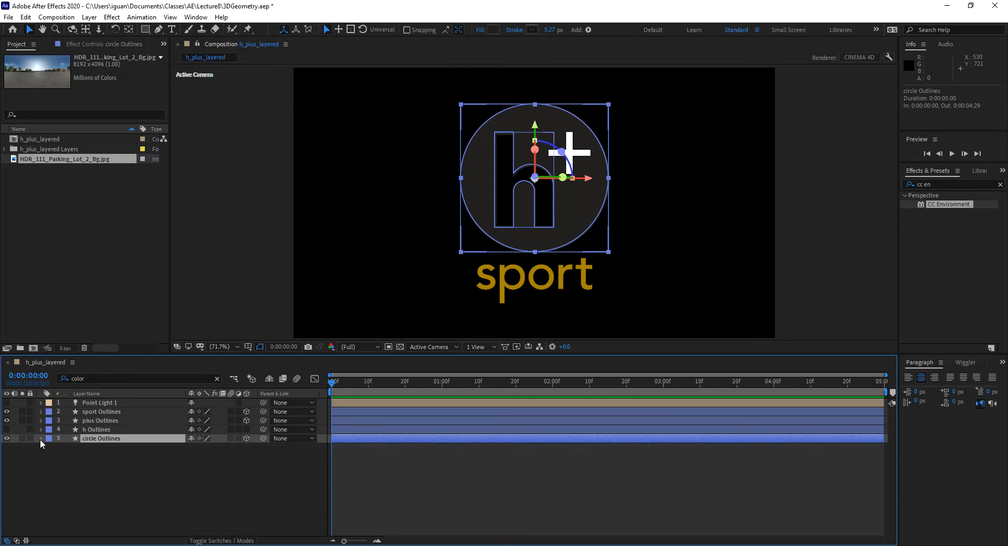
left_click(49, 466)
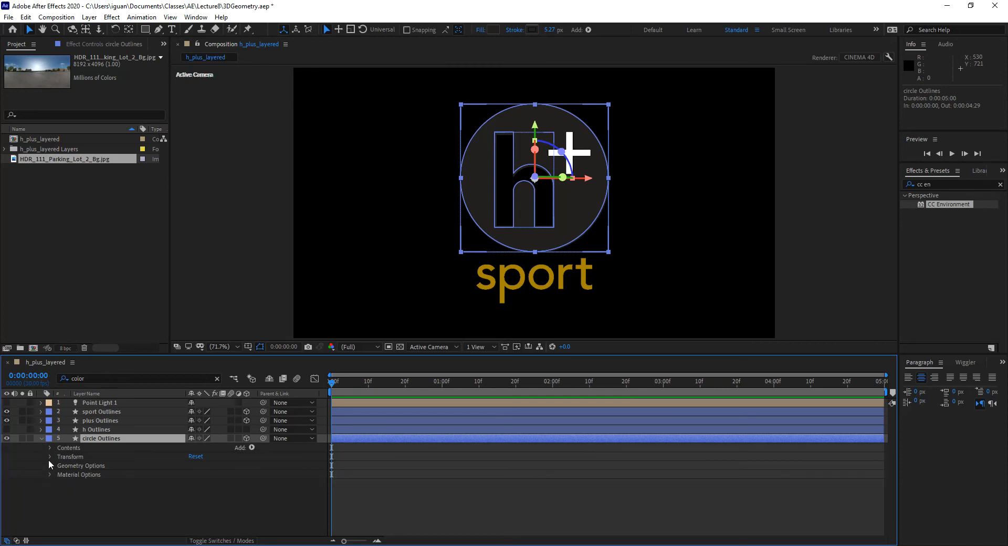
left_click(50, 448)
left_click(59, 457)
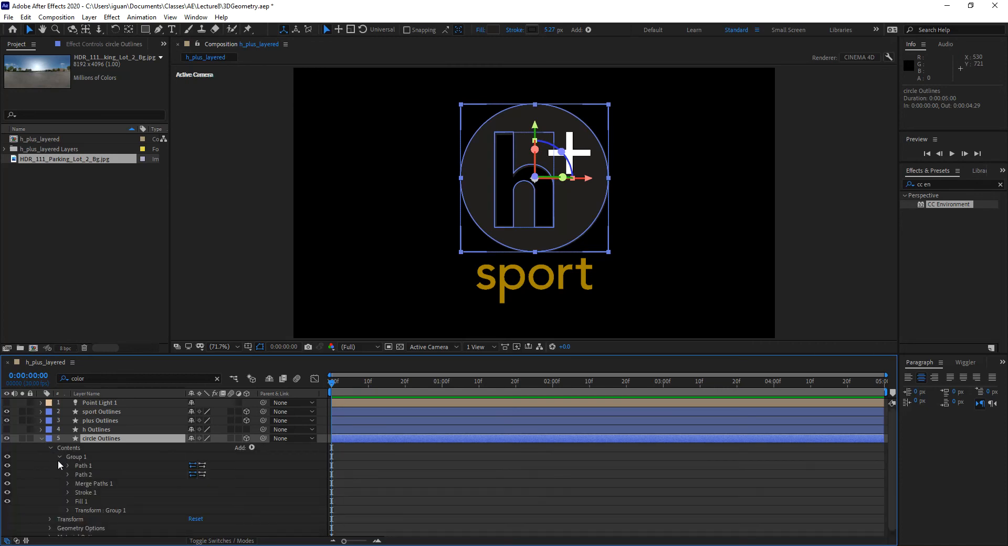
left_click(67, 501)
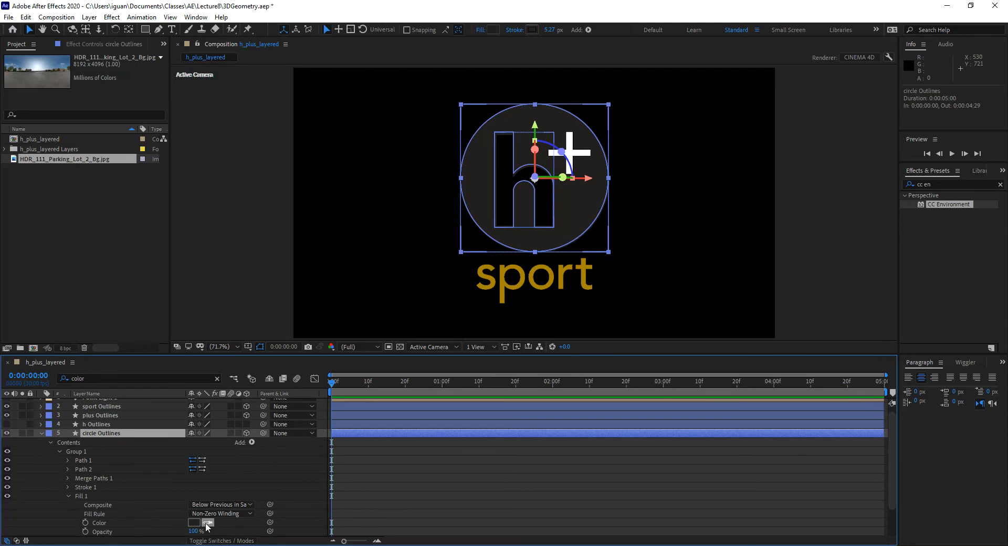
scroll(194, 525, "down", 2)
left_click(194, 487)
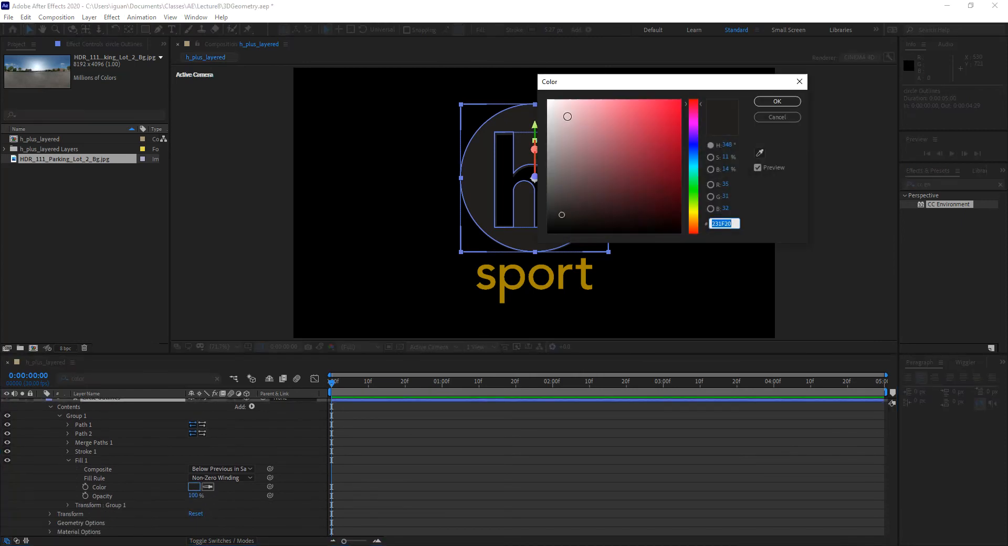
type("ffffff")
left_click(781, 104)
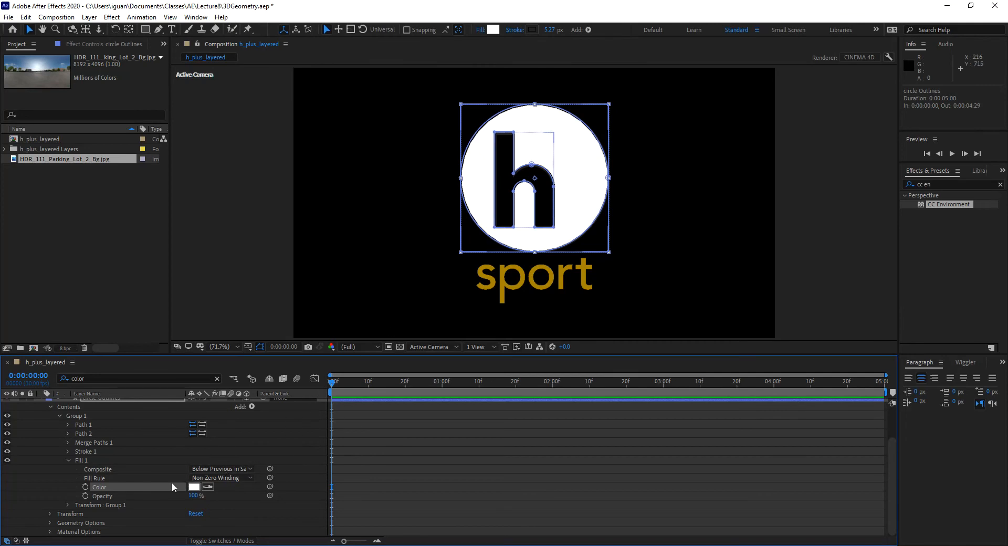
left_click(58, 416)
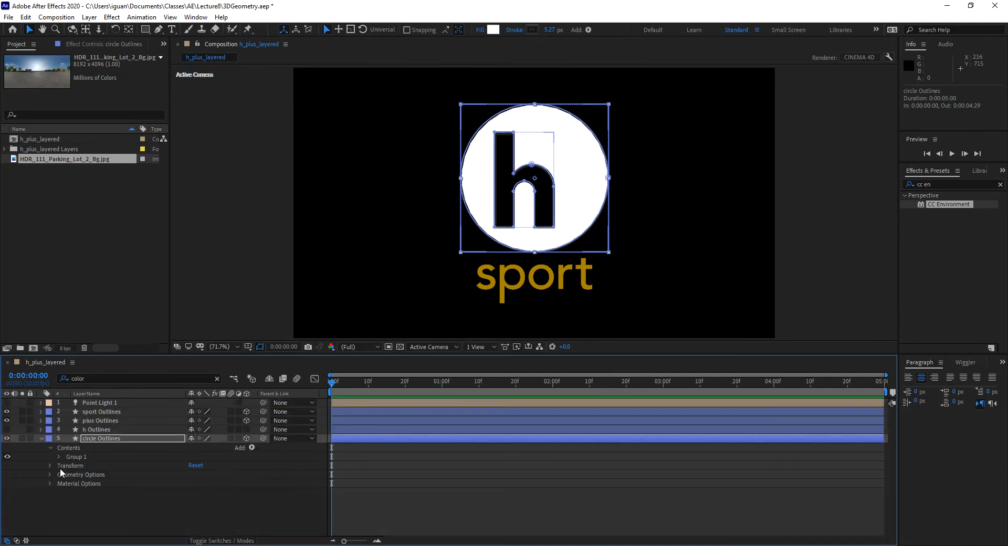
View the white circle in Custom View 1 with no layer selected.
left_click(421, 348)
left_click(433, 444)
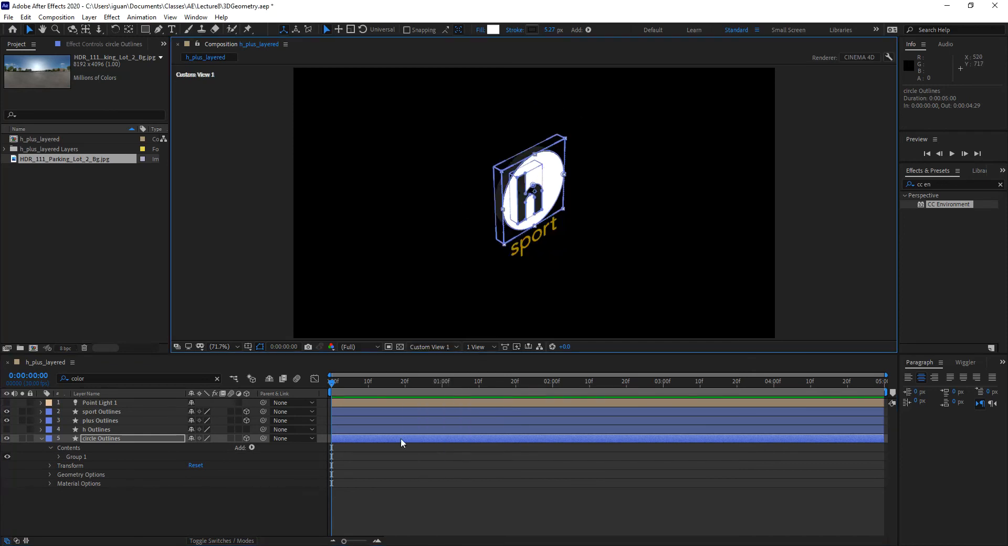
left_click(376, 506)
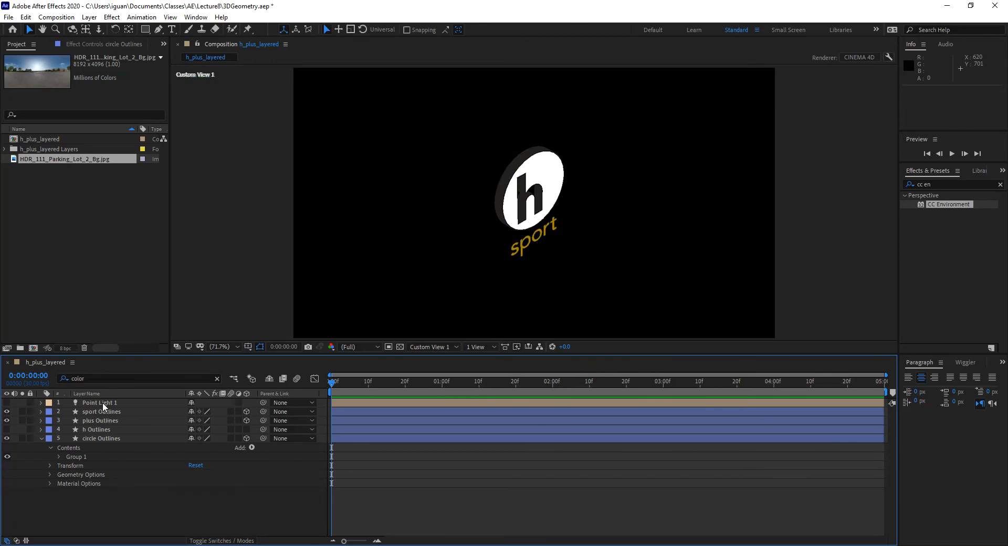
Turn the point light back on and move it above the circle to about Y 77, Z -7.
left_click(7, 403)
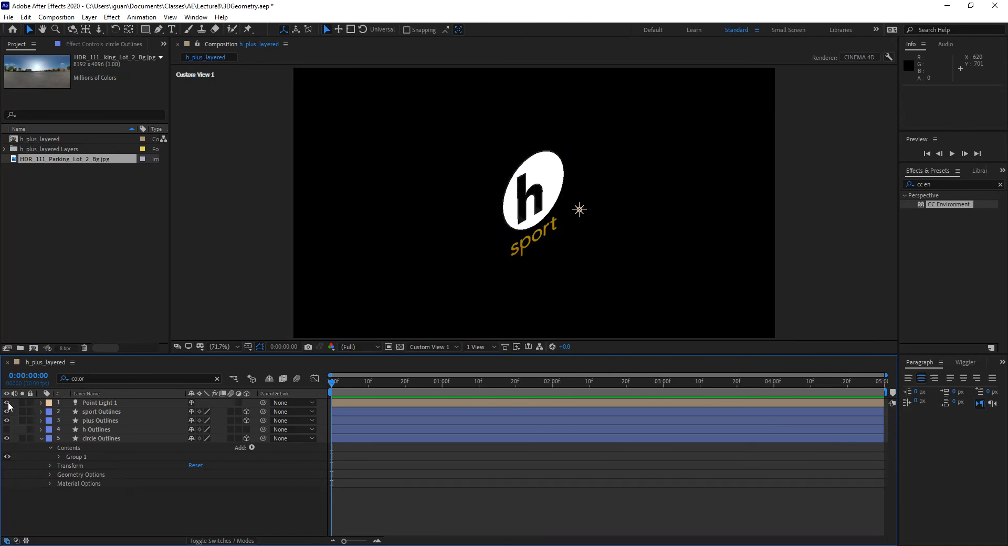
left_click(580, 210)
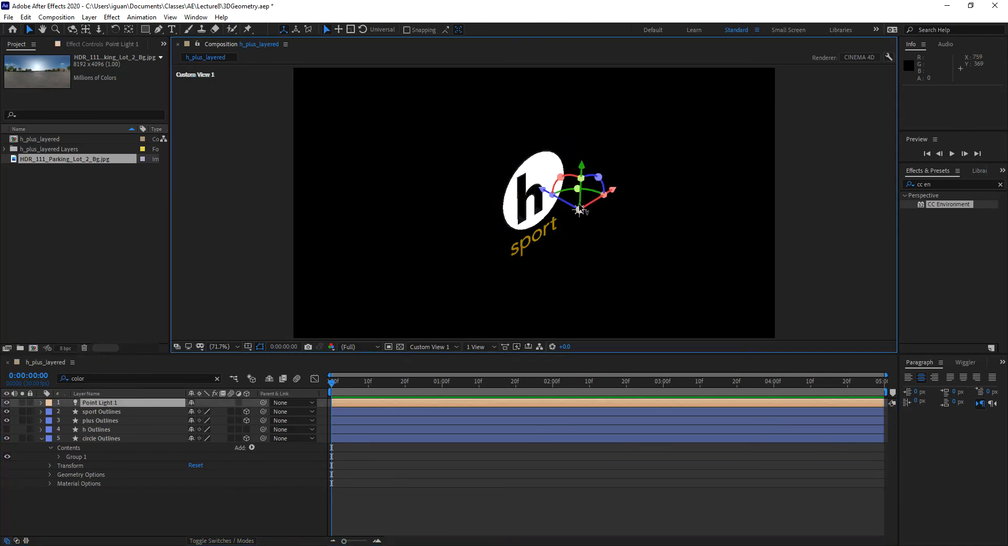
left_click_drag(584, 168, 585, 85)
mouse_move(551, 150)
left_mouse_down()
mouse_move(471, 123)
mouse_move(541, 136)
mouse_move(549, 145)
mouse_move(469, 116)
mouse_move(482, 123)
left_mouse_up()
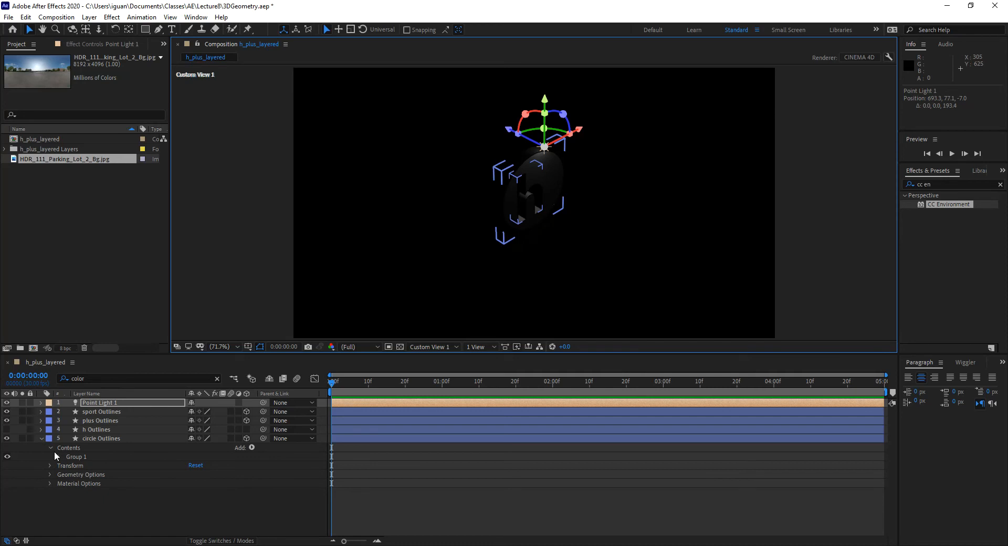
Inspect the fill and stroke settings of circle Outlines and hide Stroke 1.
left_click(59, 457)
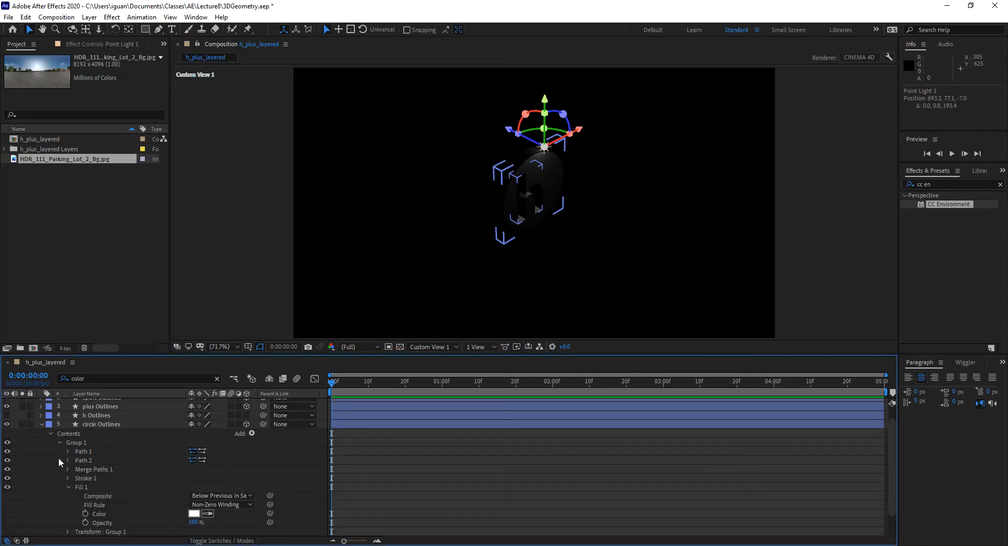
left_click(68, 487)
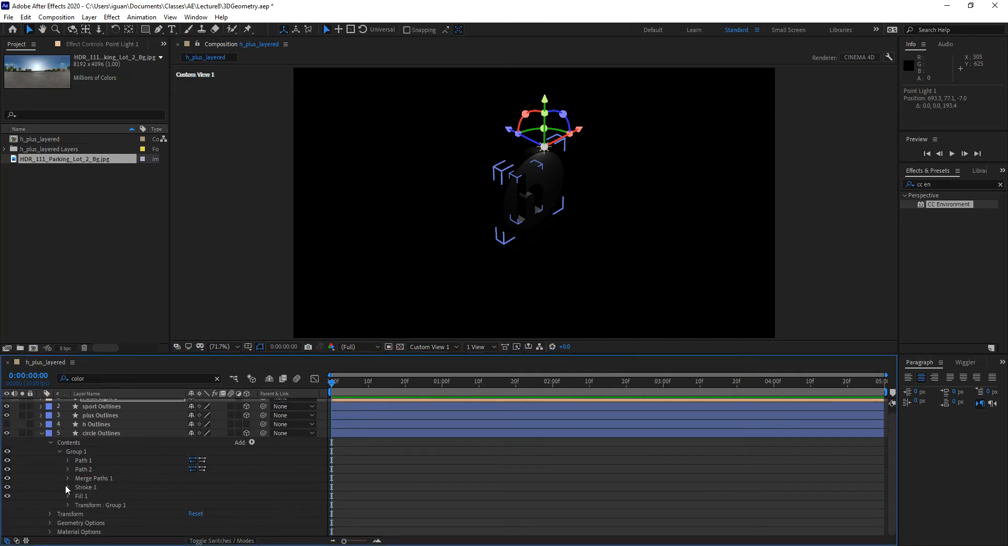
left_click(67, 486)
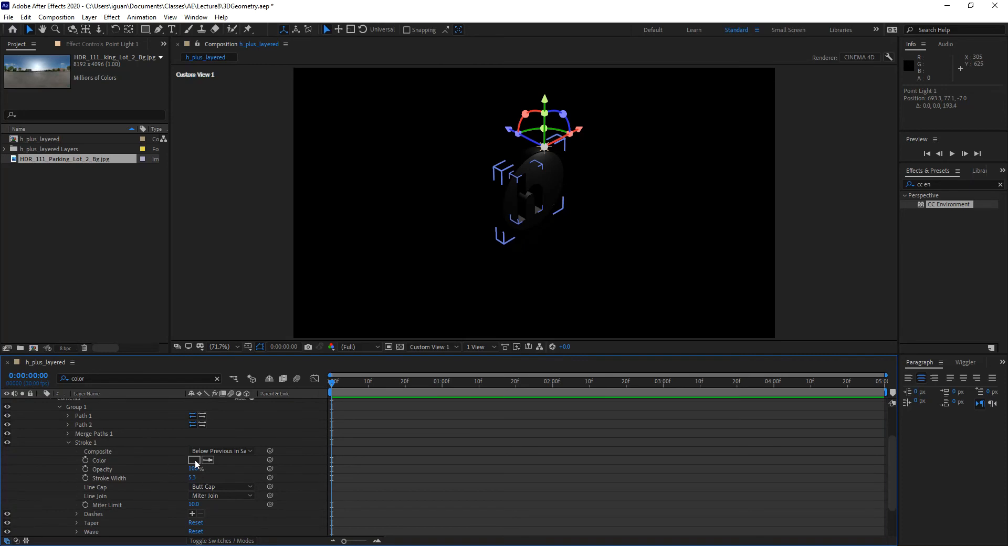
left_click(69, 442)
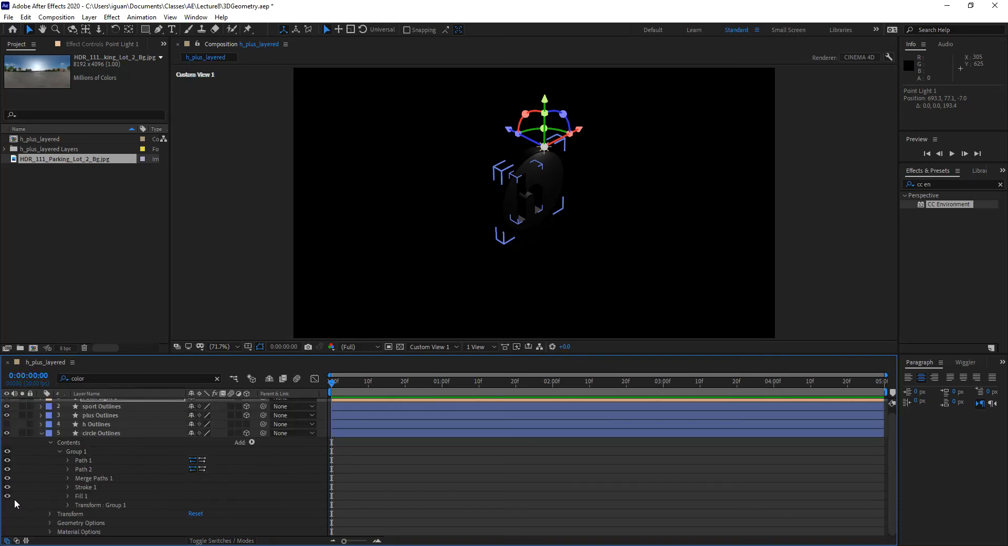
left_click(7, 488)
Raise the point light to about Y -19 and bring it forward to about Z -135.
left_click_drag(545, 103, 543, 66)
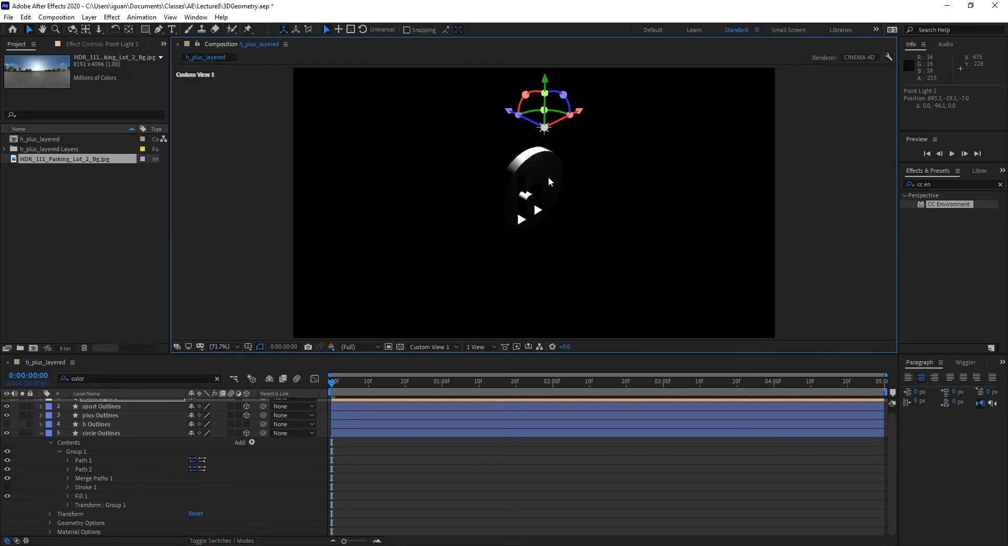
left_click_drag(527, 119, 549, 147)
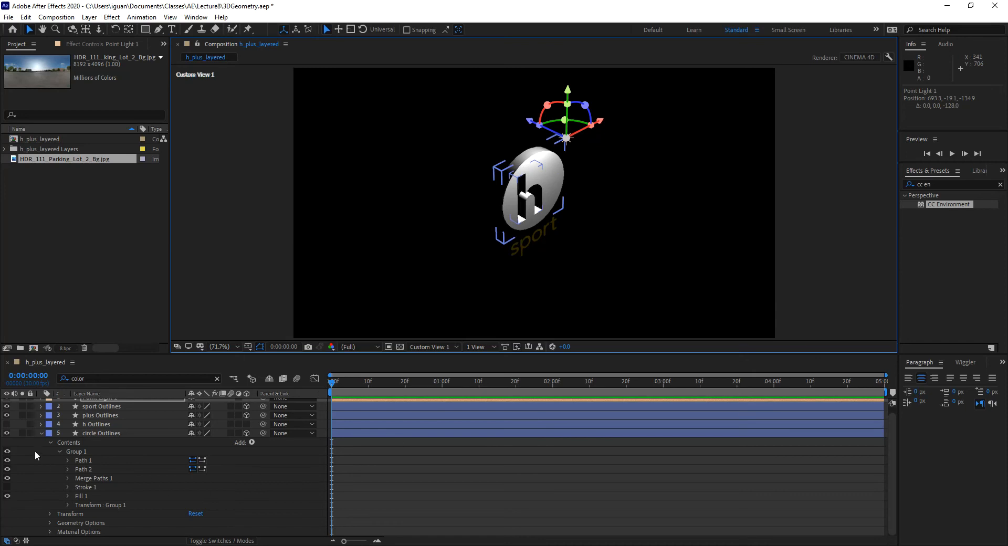
Collapse the circle Outlines layer and delete the point light.
left_click(41, 433)
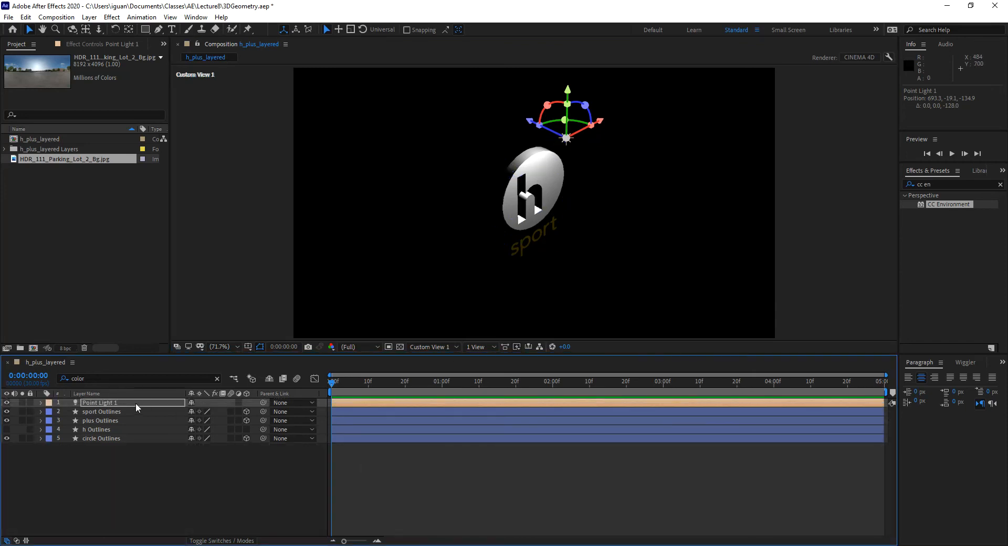
left_click(106, 405)
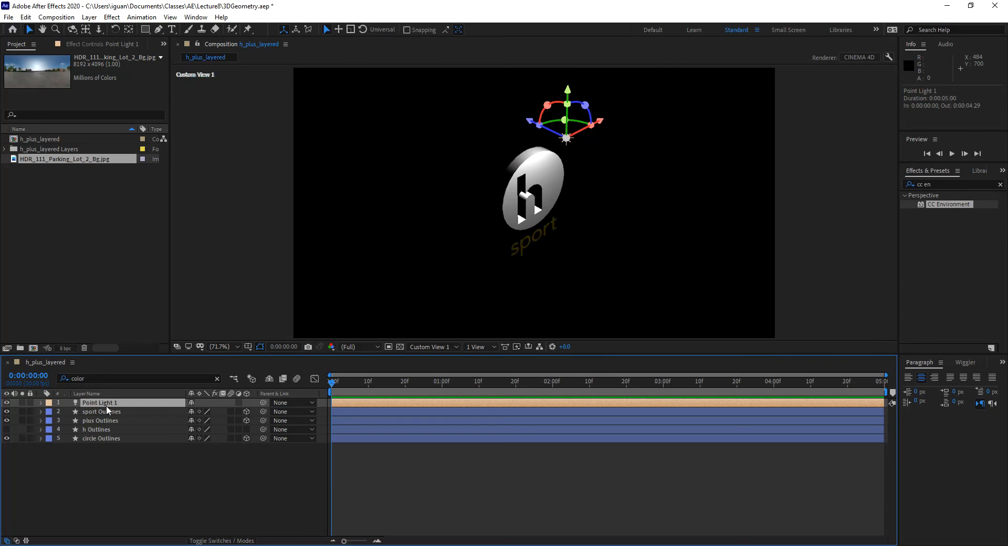
key("Delete")
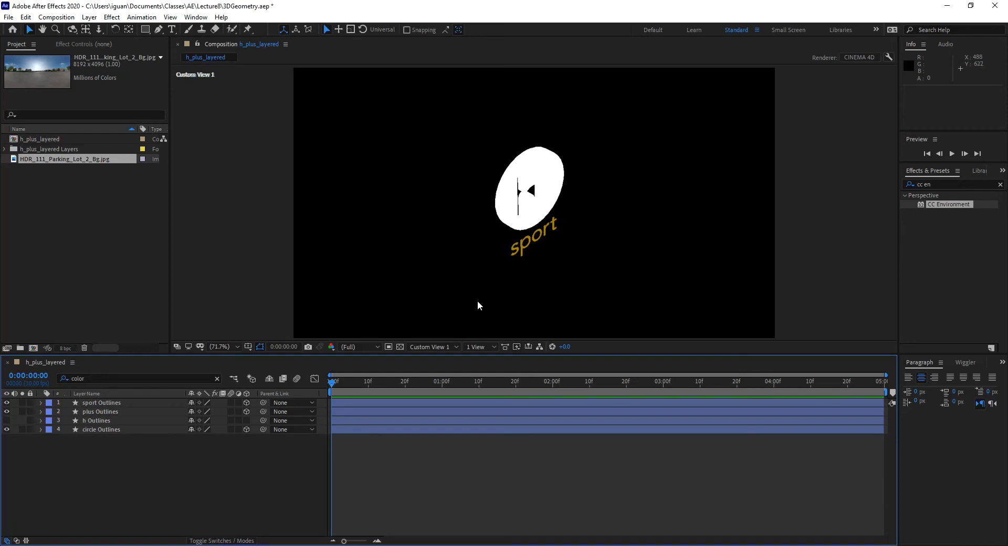
Switch to the Active Camera view and add HDR_111_Parking_Lot_2_Bg.jpg as the bottom layer of h_plus_layered.
left_click(427, 348)
left_click(436, 358)
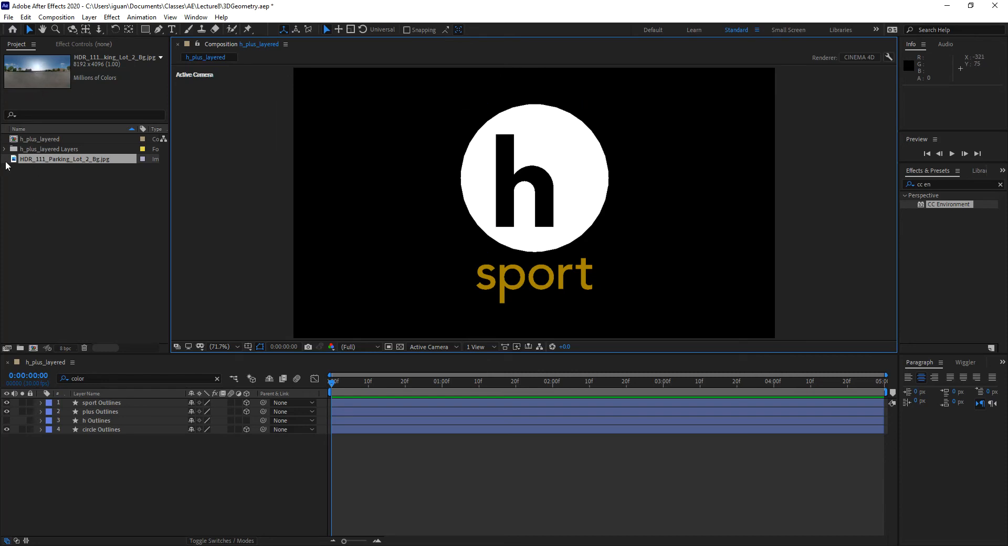
left_click_drag(14, 165, 34, 453)
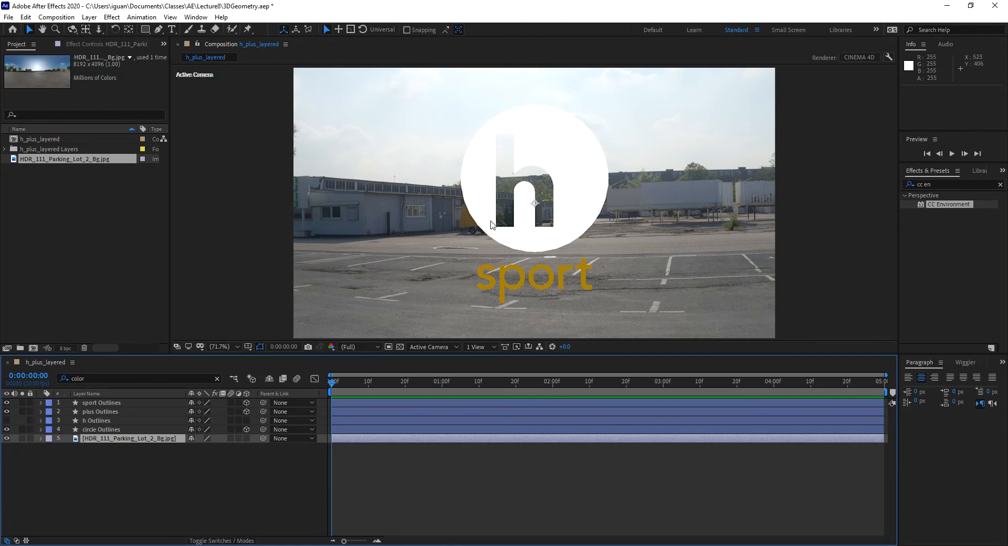
Preview the parking lot panorama footage, close the preview, and convert its layer in the composition to an environment layer.
double_click(24, 159)
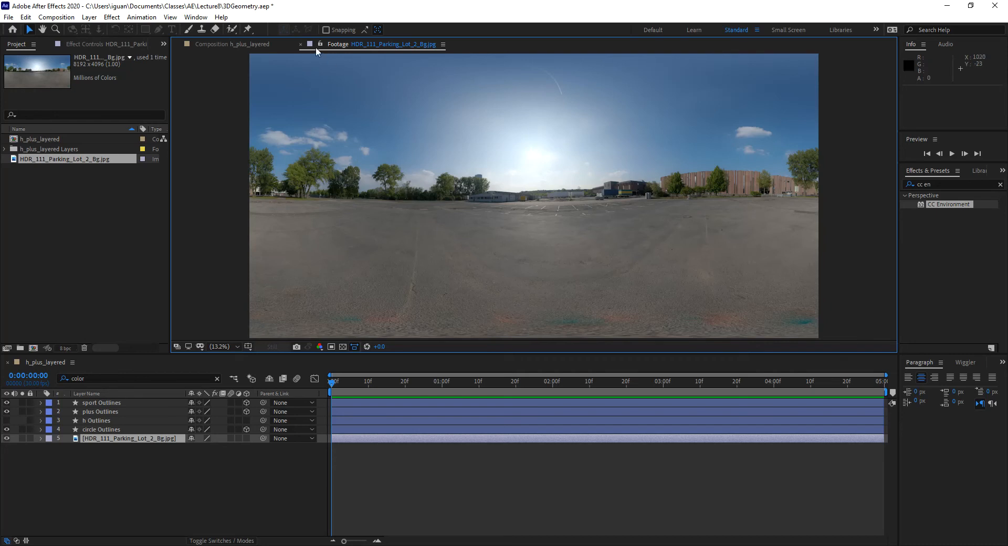
left_click(300, 44)
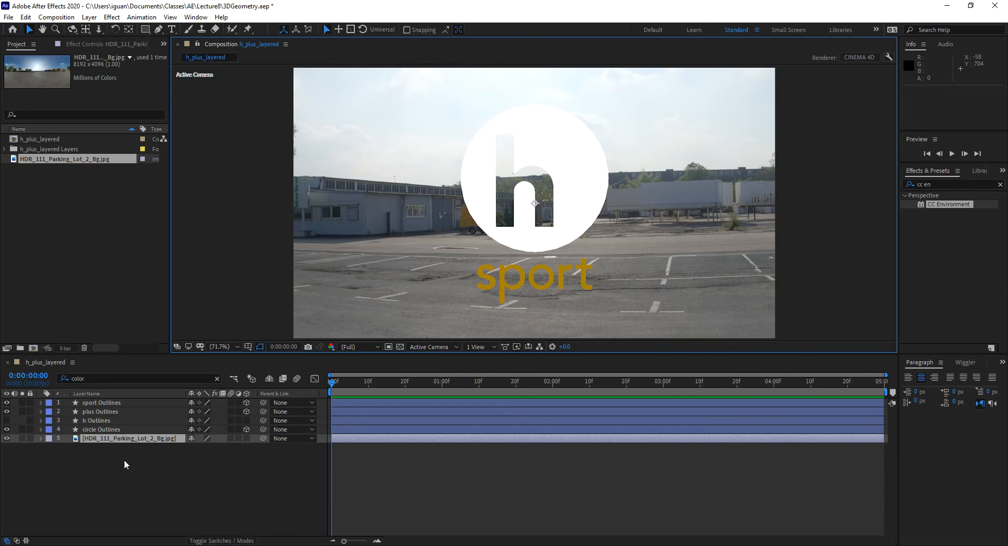
left_click(144, 439)
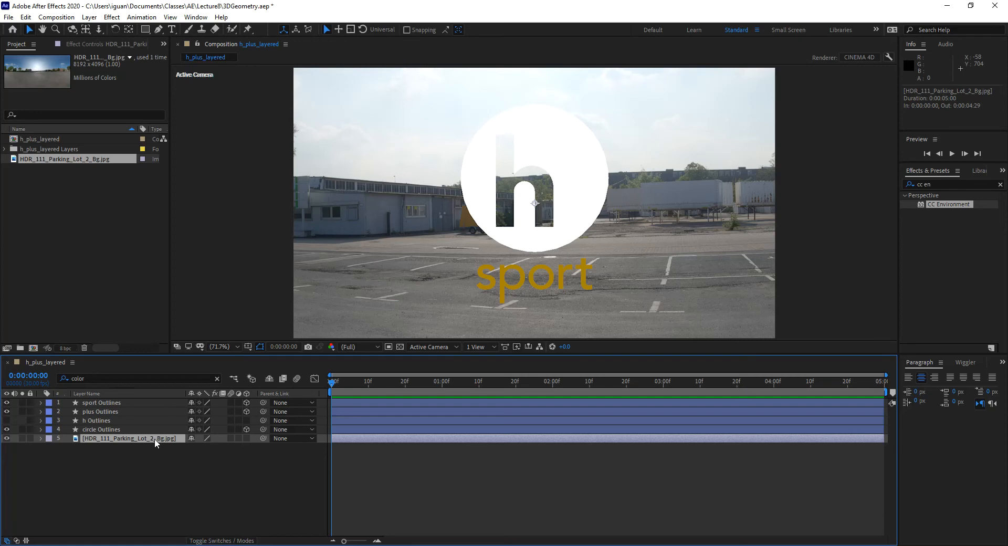
left_click(87, 19)
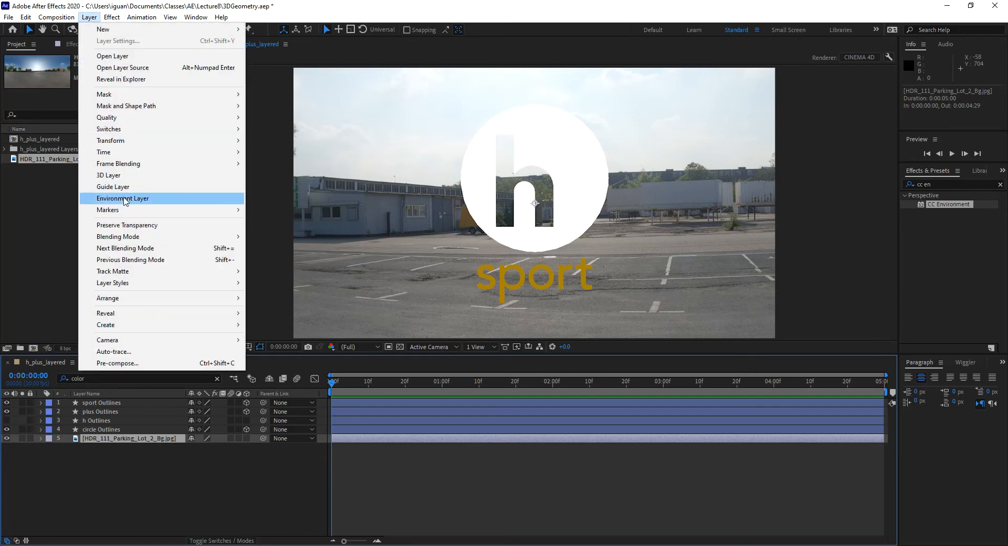
right_click(143, 437)
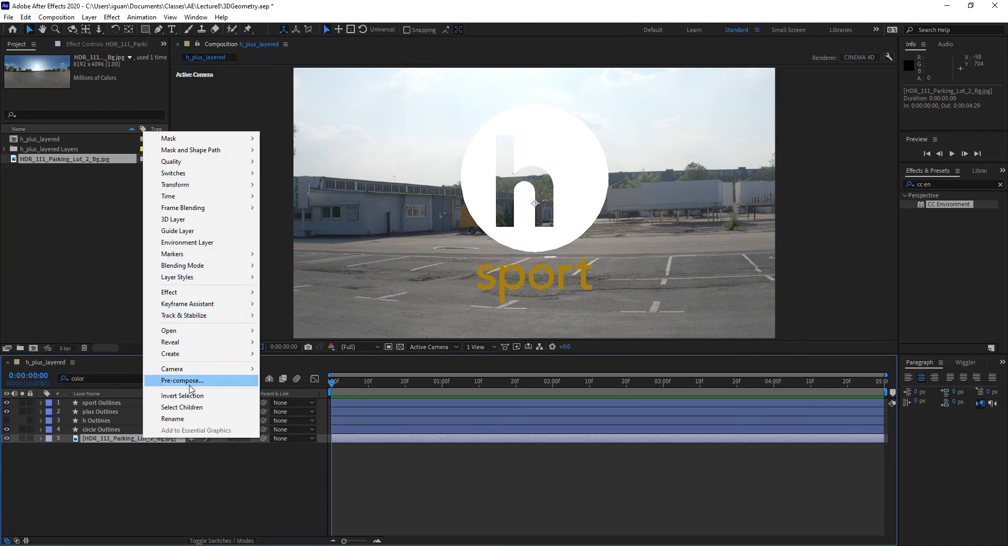
left_click(209, 246)
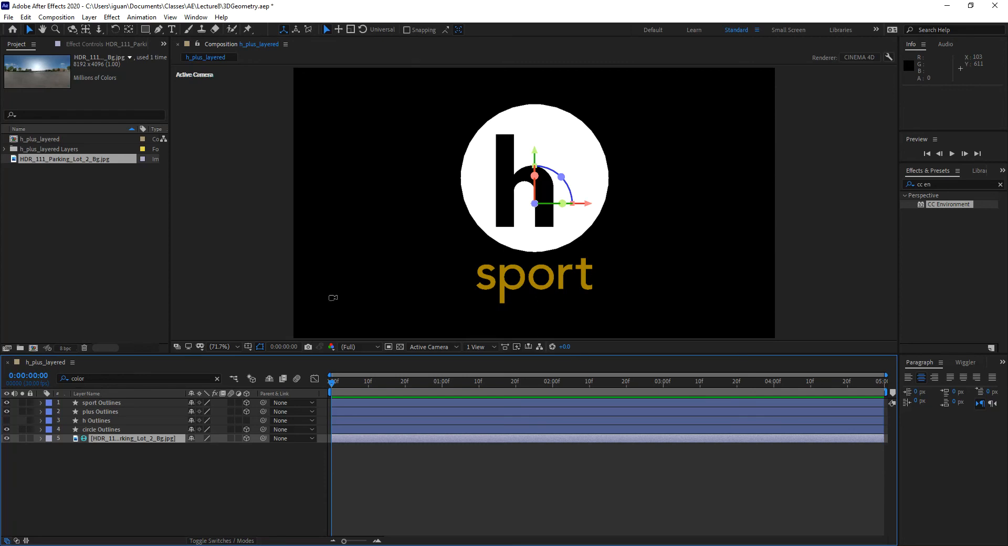
key("ctrl+alt+shift+c")
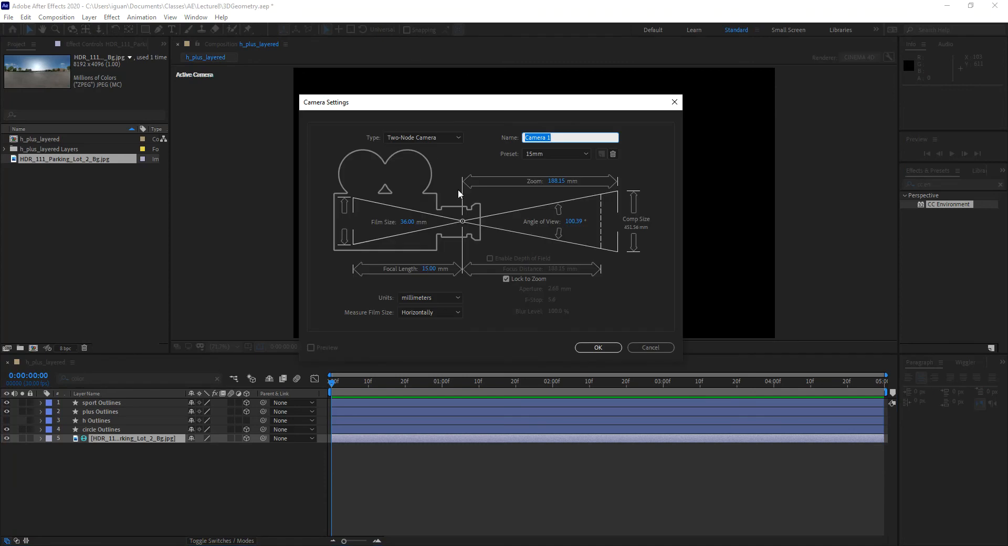
left_click(599, 348)
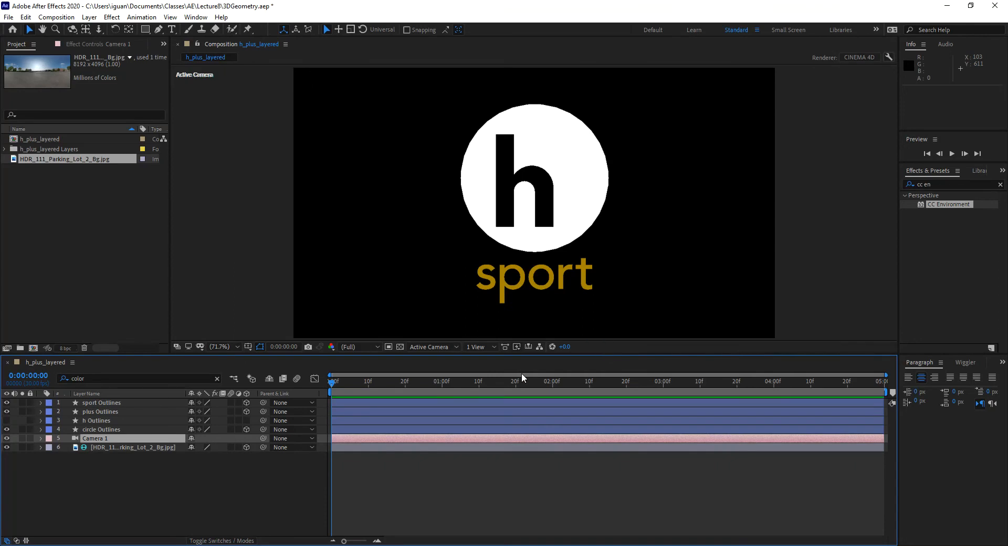
key("Delete")
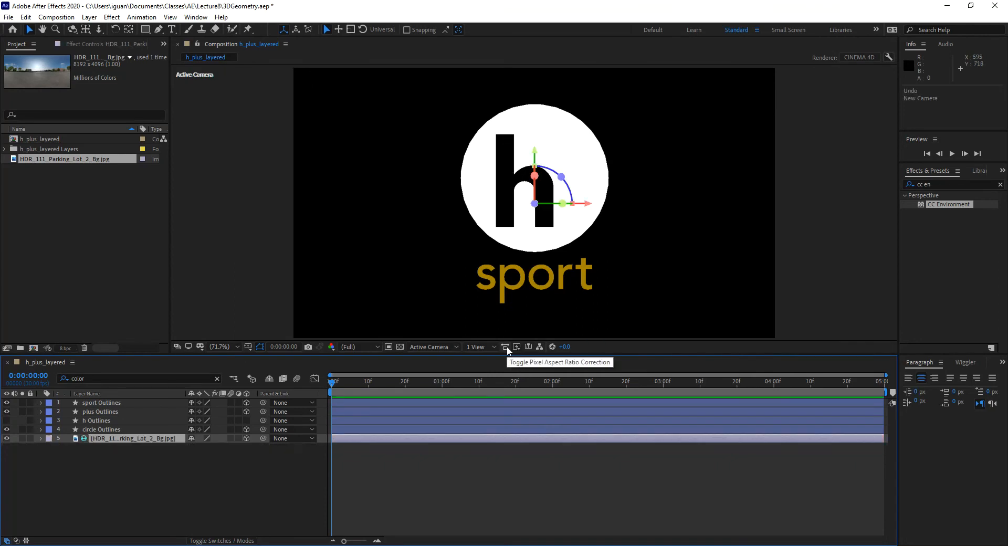
Create a two-node camera with a different lens preset and orbit it to about position 58, 60, -547.
key("ctrl+alt+shift+c")
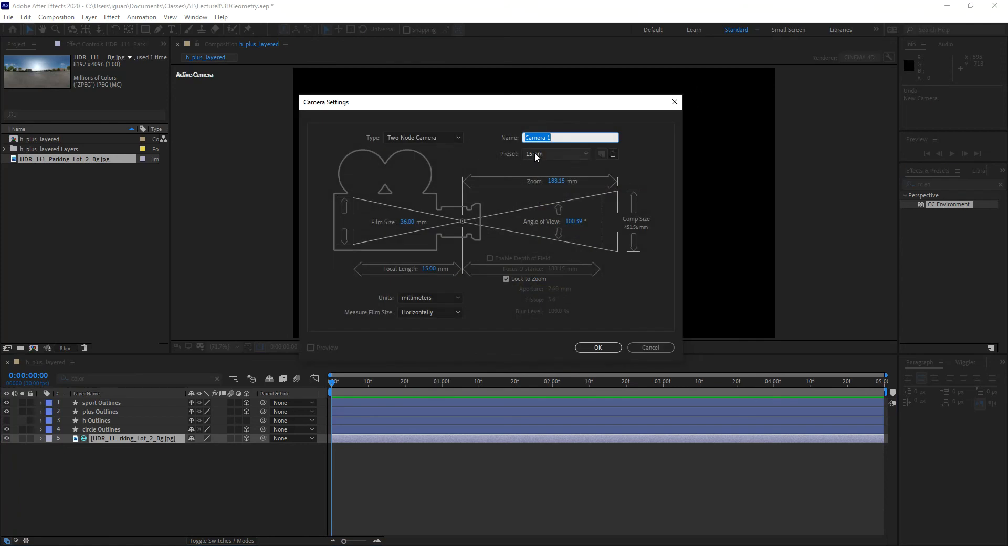
left_click(534, 153)
left_click(541, 197)
left_click(598, 347)
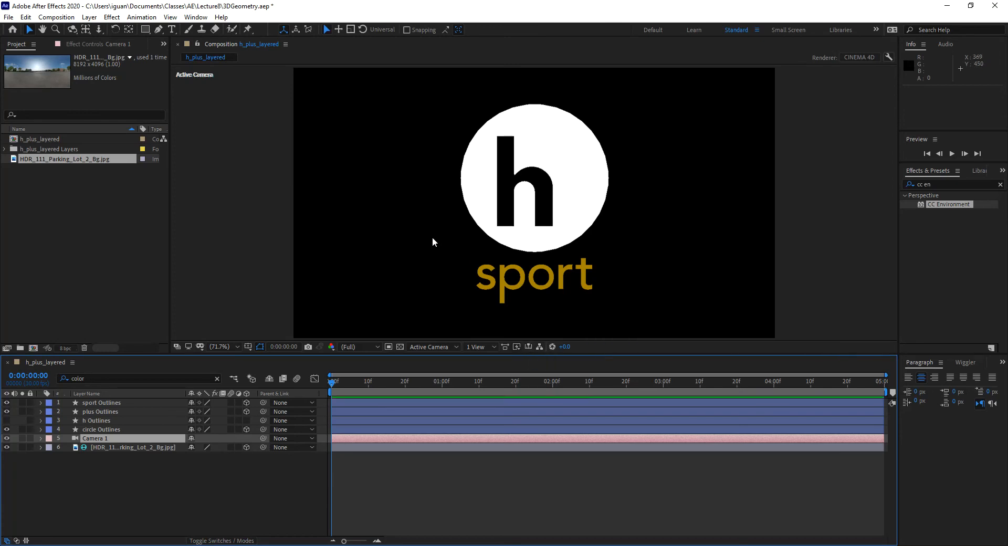
key("c")
left_click_drag(439, 236, 508, 268)
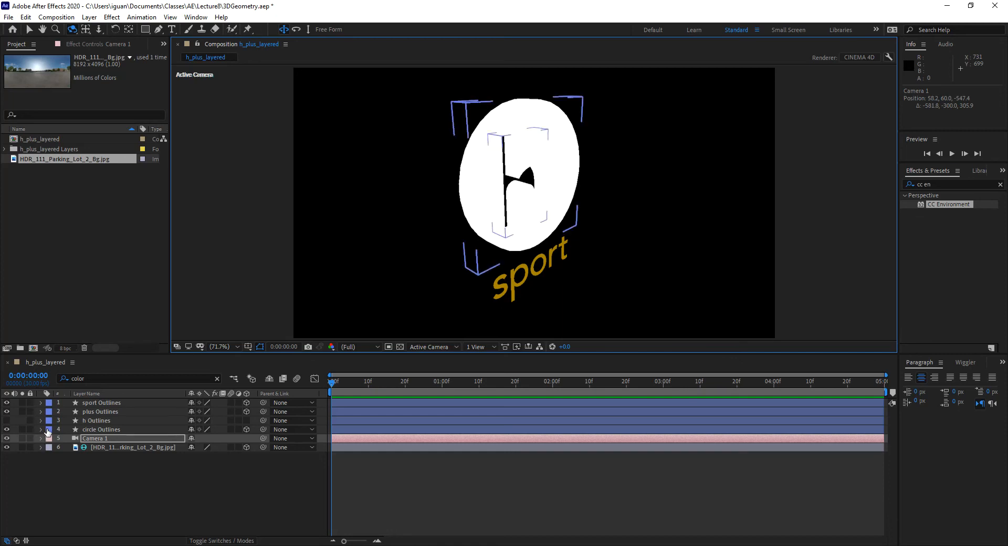
Set the Reflection Intensity in the Material Options of circle Outlines to 75%.
left_click(106, 429)
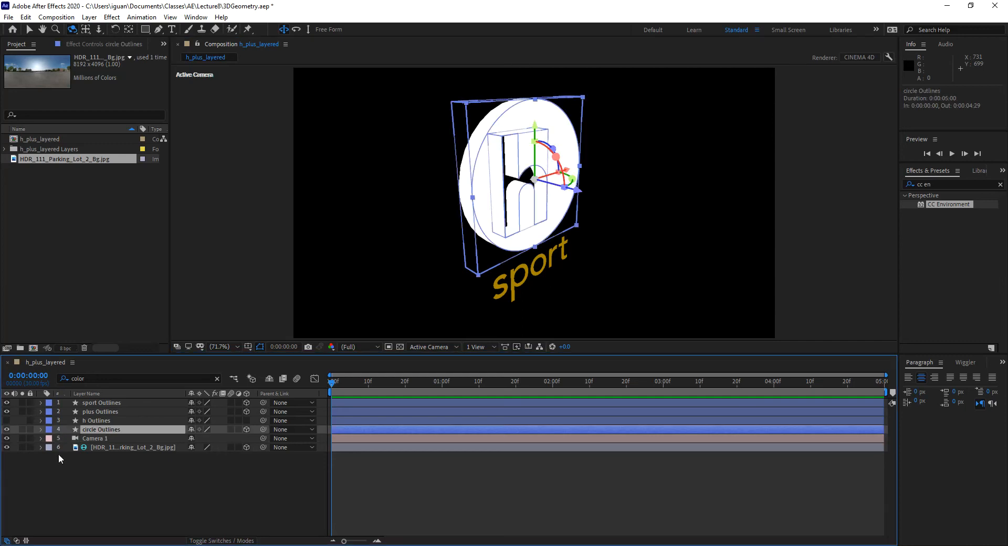
left_click(40, 429)
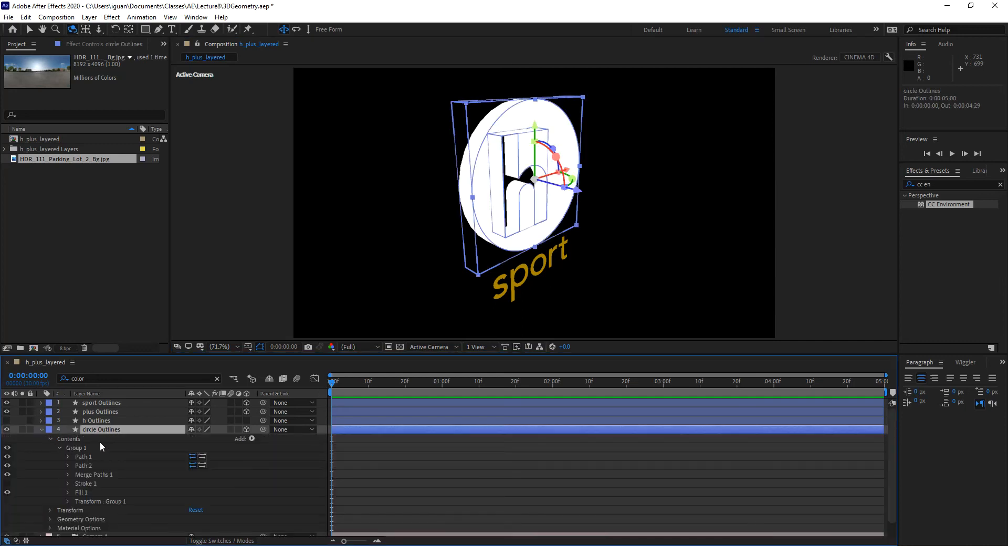
left_click(49, 439)
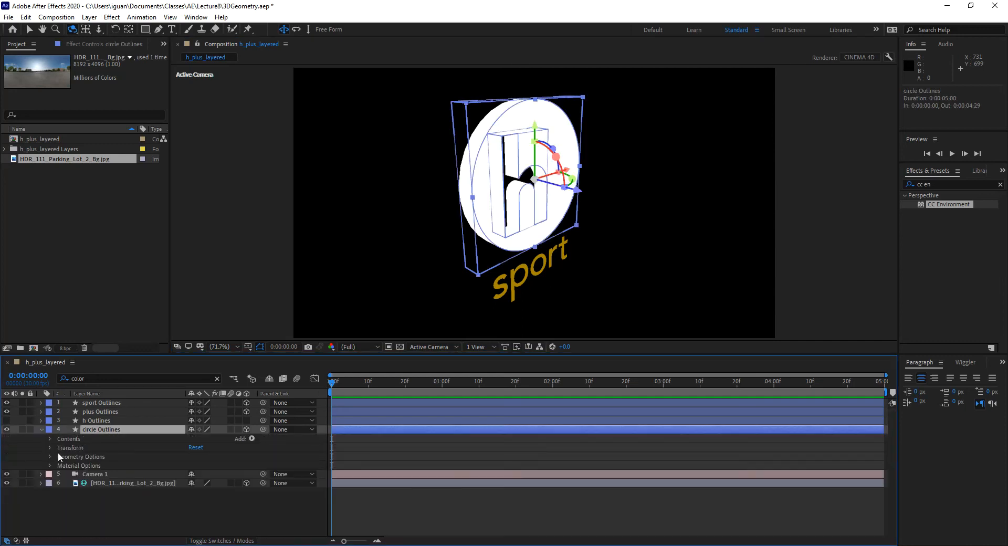
left_click(50, 466)
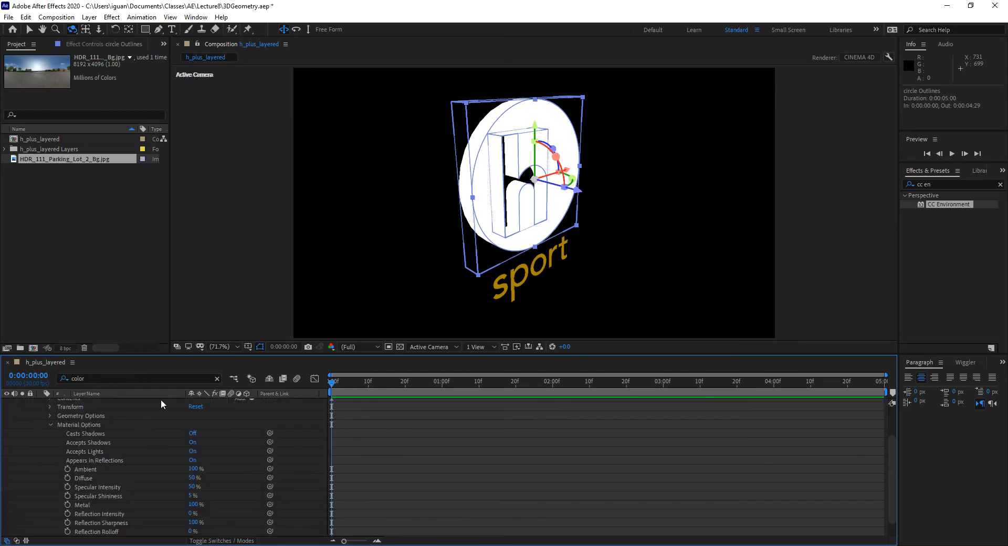
left_click_drag(188, 354, 188, 334)
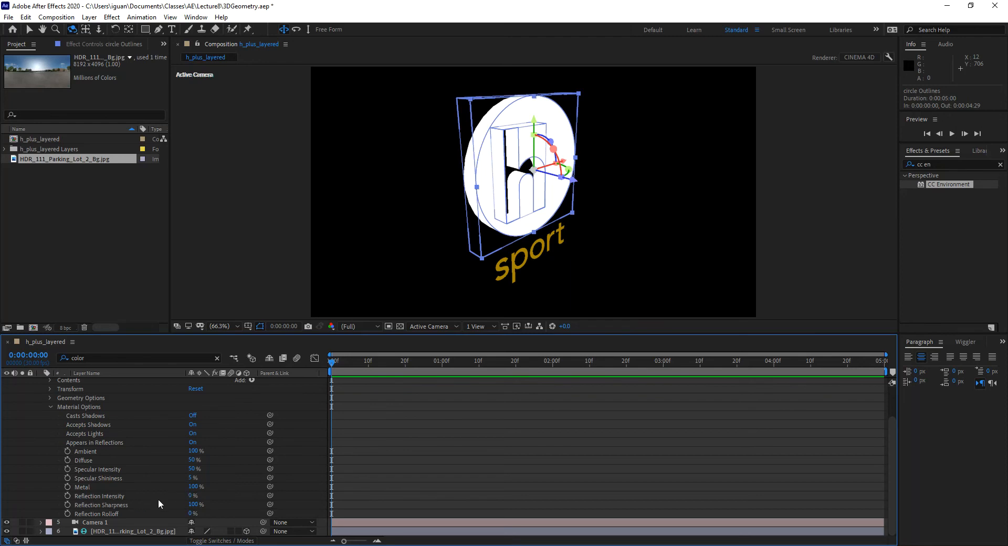
left_click(193, 496)
type("75")
key("Return")
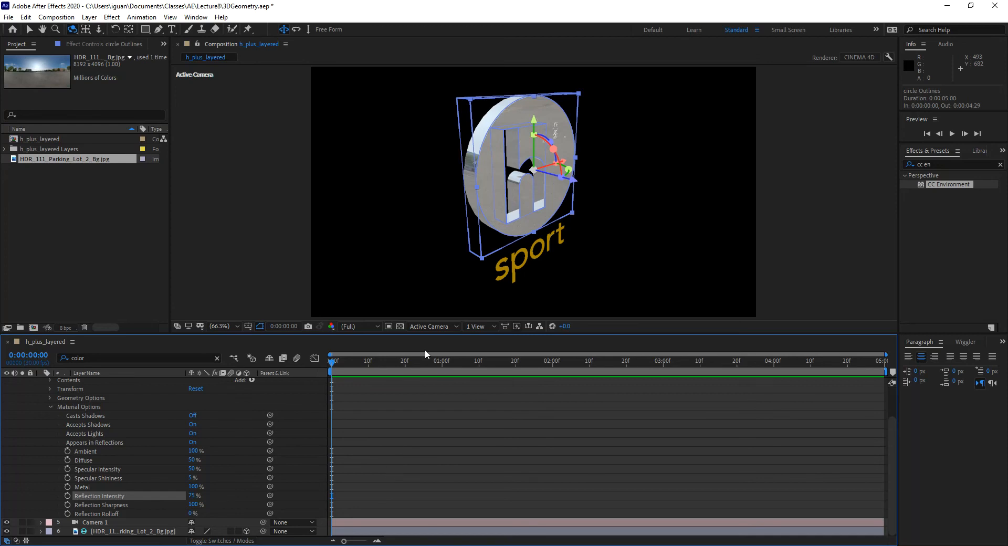
Set the circle's Reflection Sharpness to 80% and orbit the camera to about position 117, 273, -668.
left_click_drag(426, 283, 419, 305)
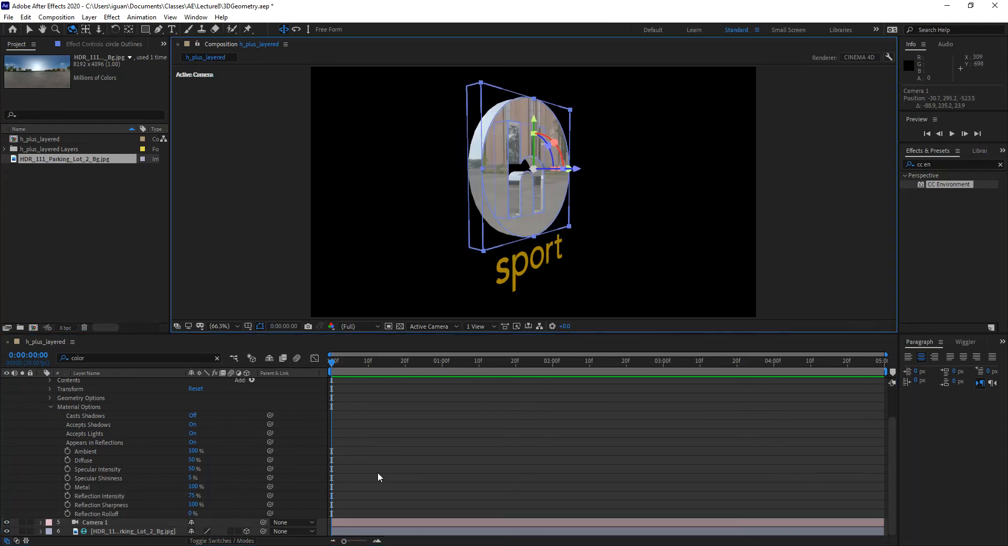
left_click_drag(440, 251, 417, 248)
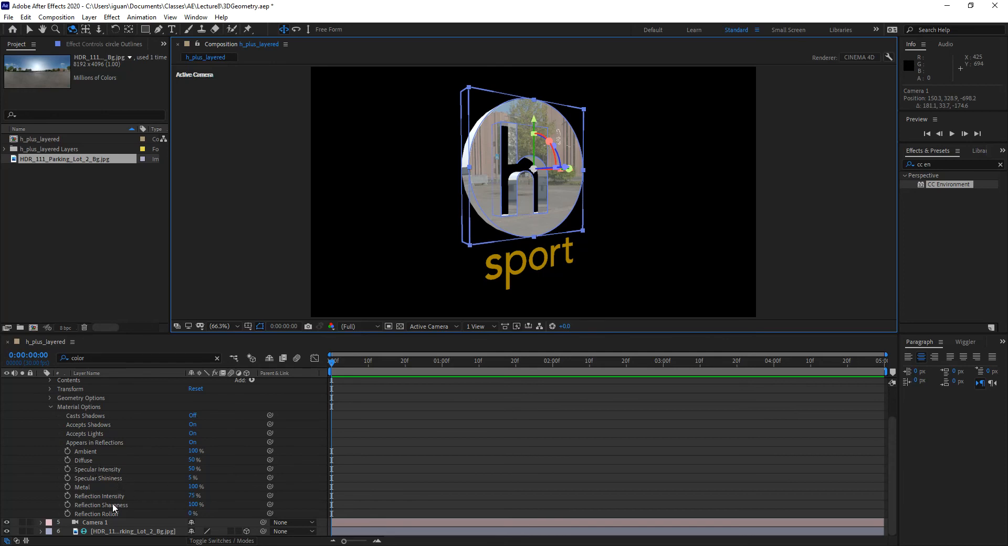
left_click(193, 504)
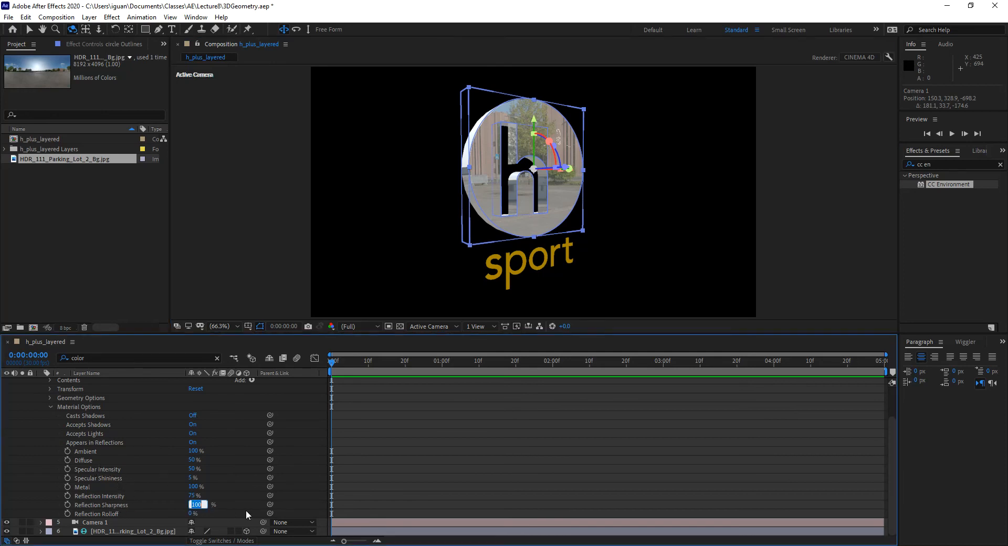
type("80")
key("Return")
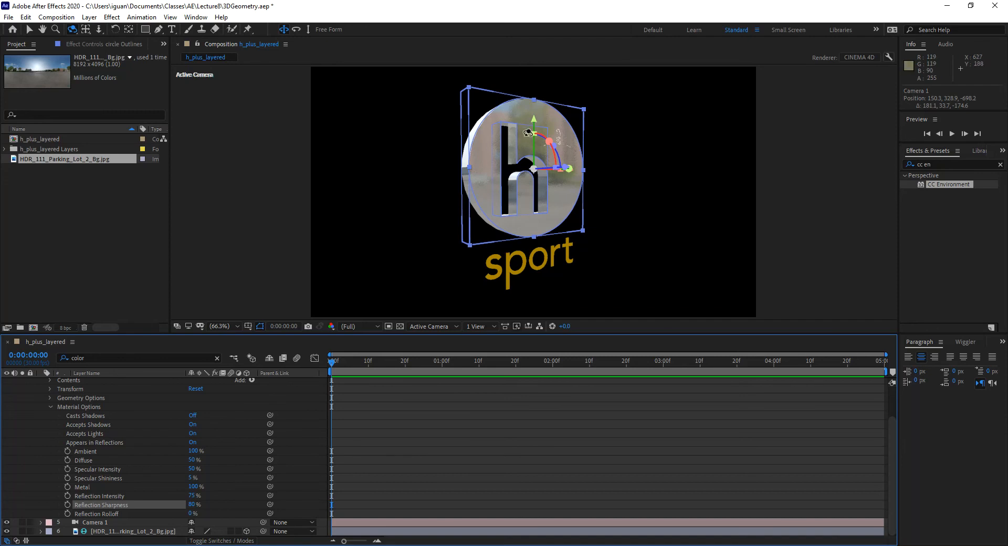
left_click_drag(449, 257, 429, 251)
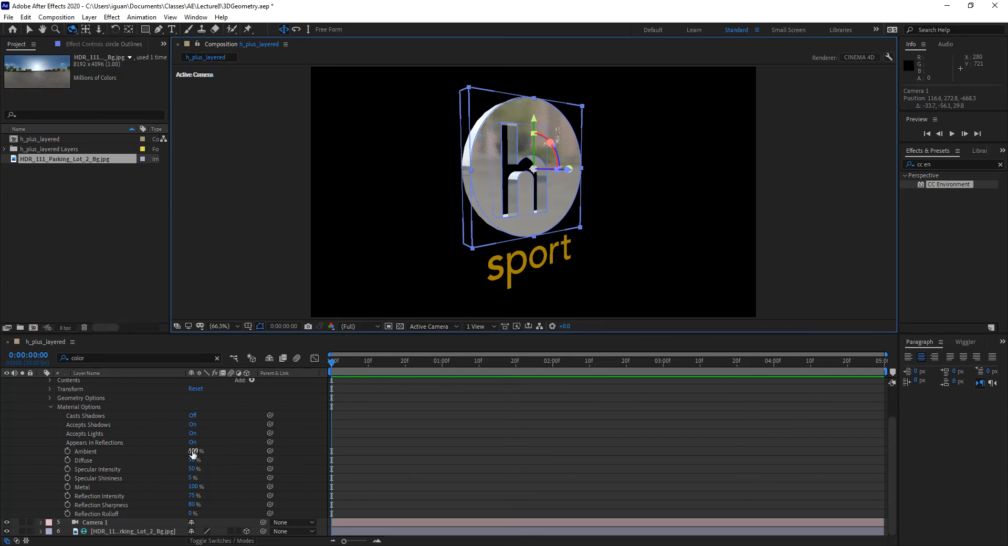
Try the circle's Ambient at 0% and return it to 100%, and test Specular Intensity at 100% and lower before undoing it.
left_click_drag(193, 455, 89, 449)
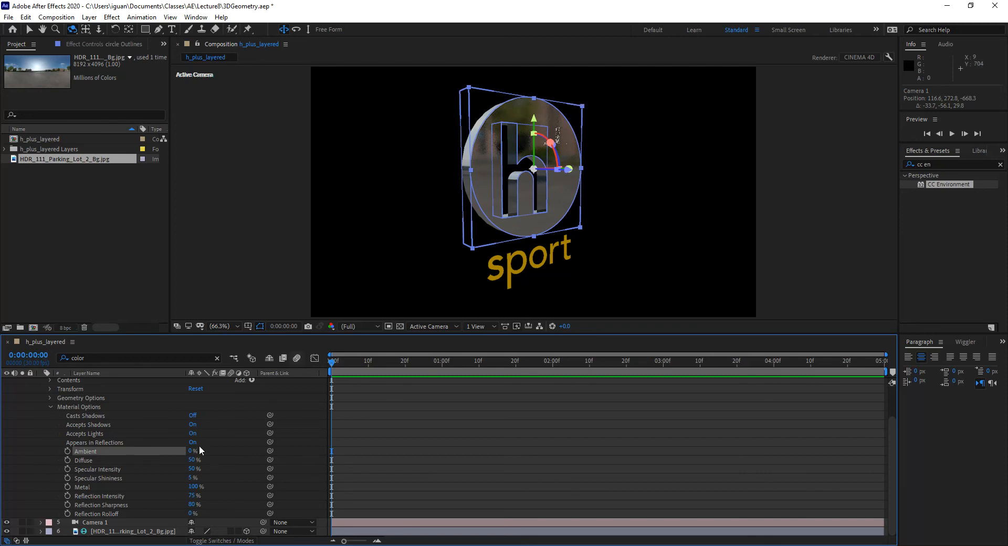
left_click_drag(192, 452, 293, 452)
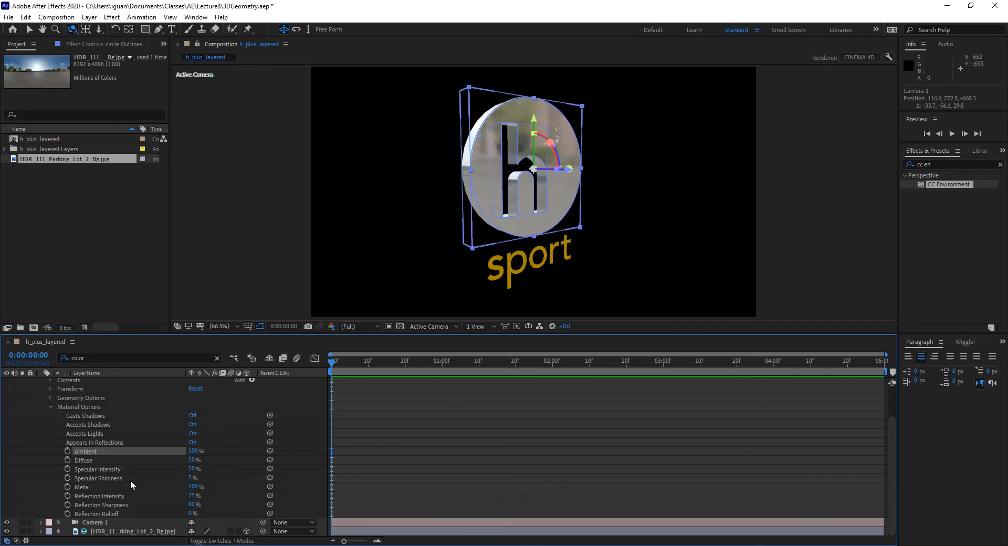
left_click_drag(191, 469, 357, 475)
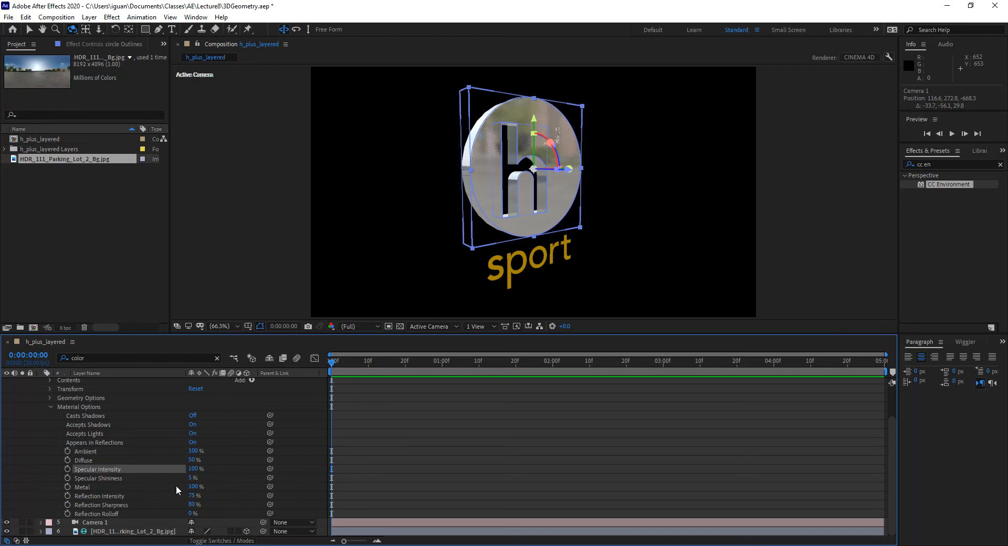
left_click_drag(192, 468, 24, 461)
key("ctrl+z")
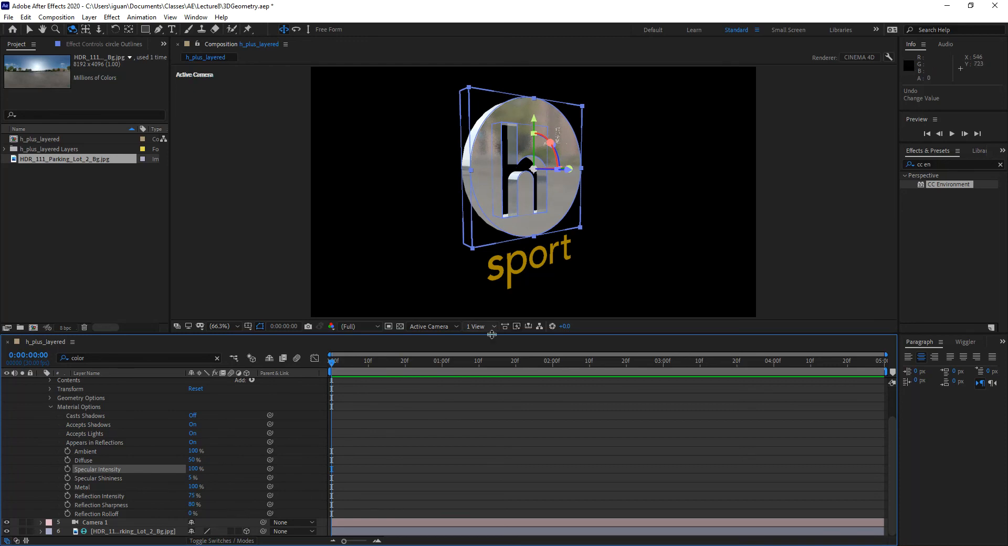
key("ctrl+z")
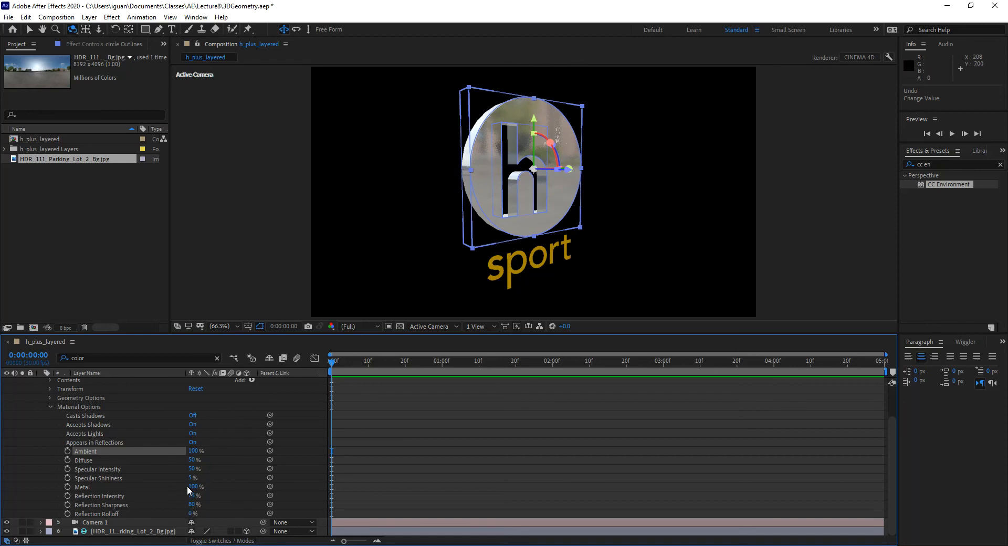
Try the circle's Metal at 0% and undo it, and test Reflection Rolloff at 99% before returning it to 0%.
left_click_drag(194, 489, 34, 486)
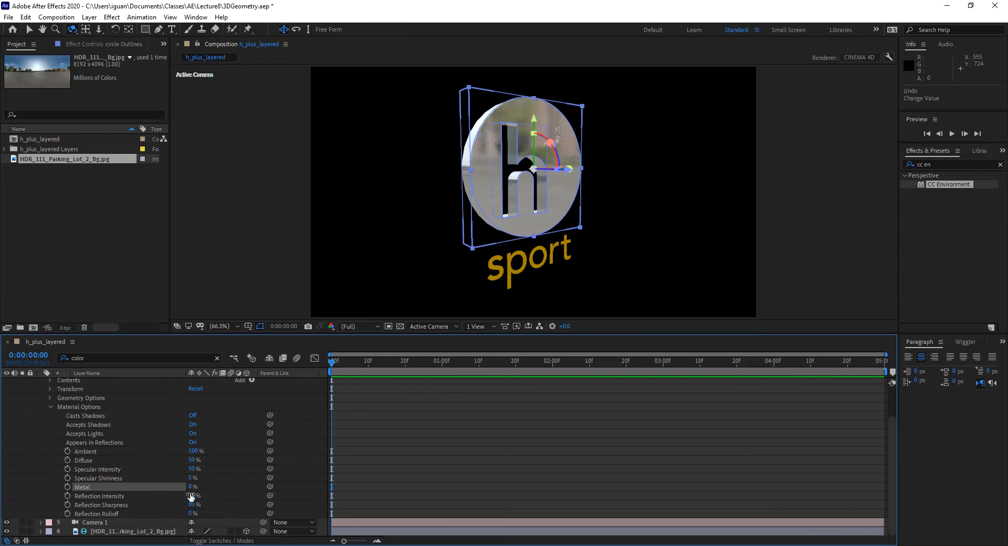
key("ctrl+z")
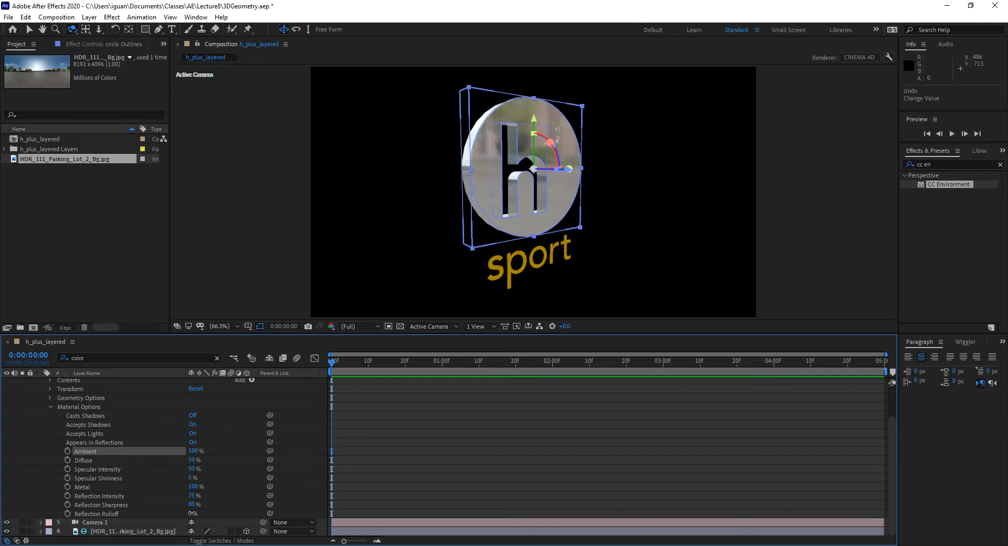
left_click_drag(192, 514, 238, 514)
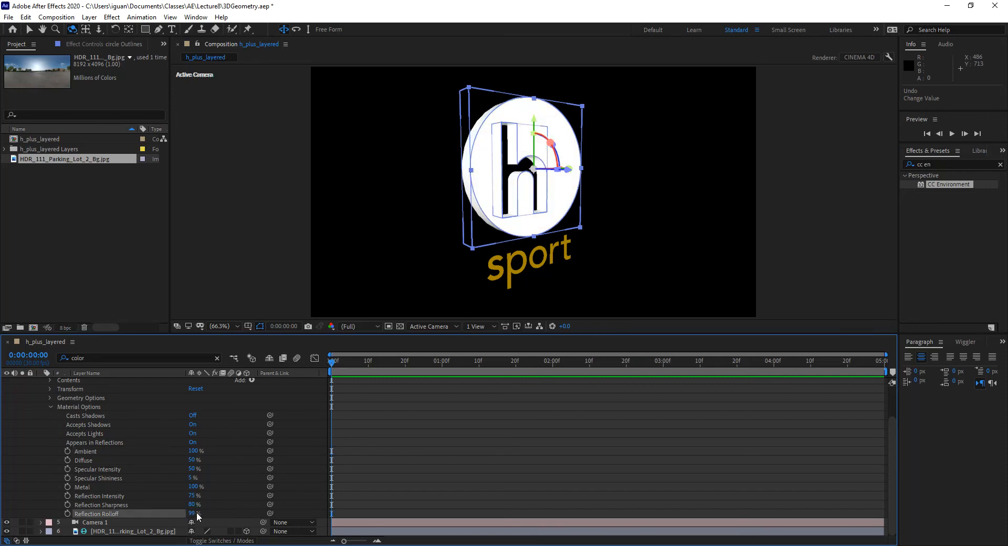
left_click_drag(194, 513, 162, 513)
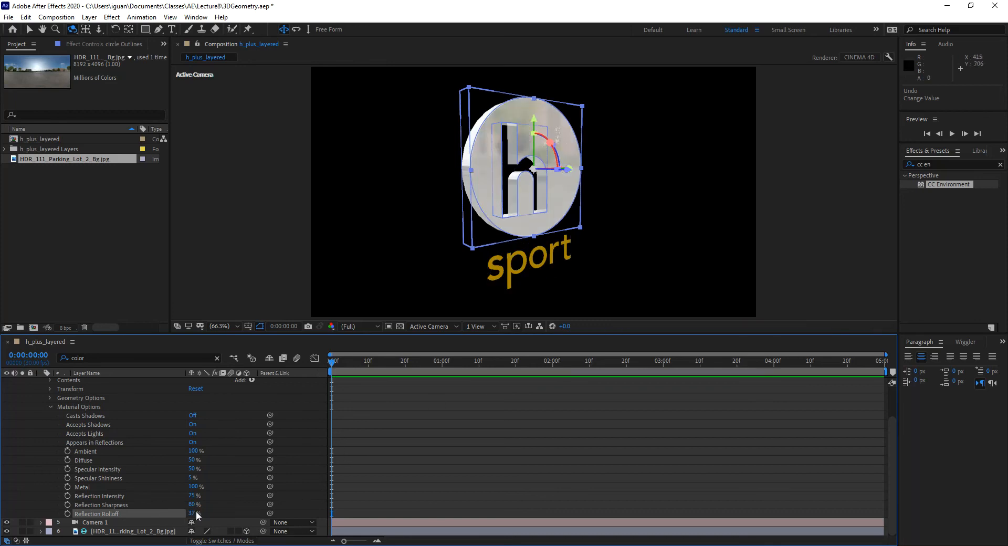
left_click_drag(192, 517, 152, 517)
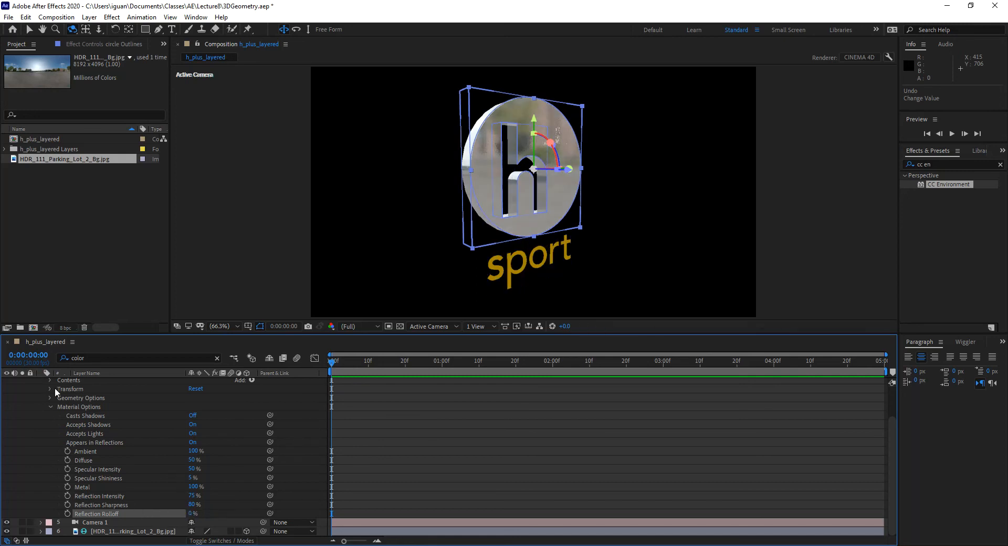
Collapse circle Outlines, add HDR_111_Parking_Lot_2_Bg.jpg as a second layer below the environment layer, and hide the environment layer.
left_click(51, 407)
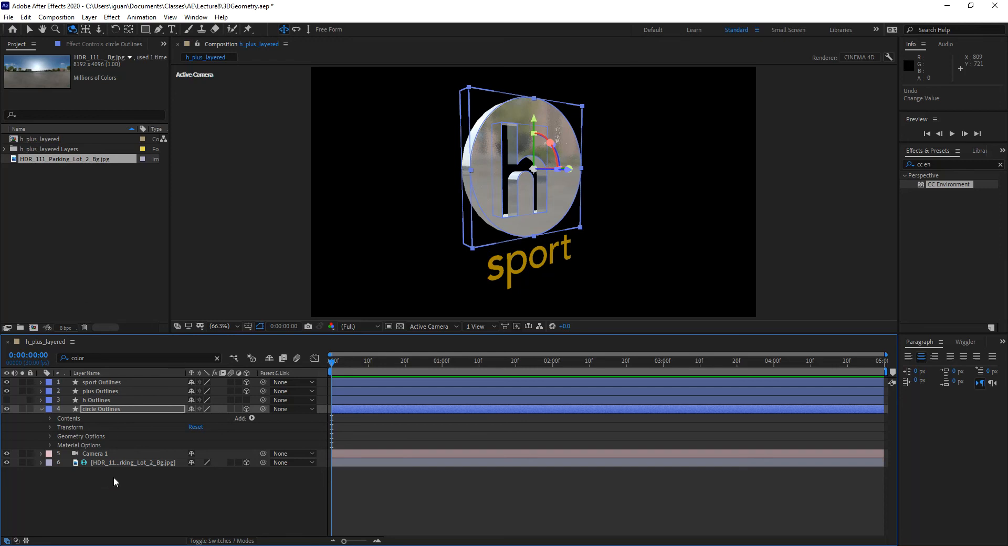
left_click(41, 409)
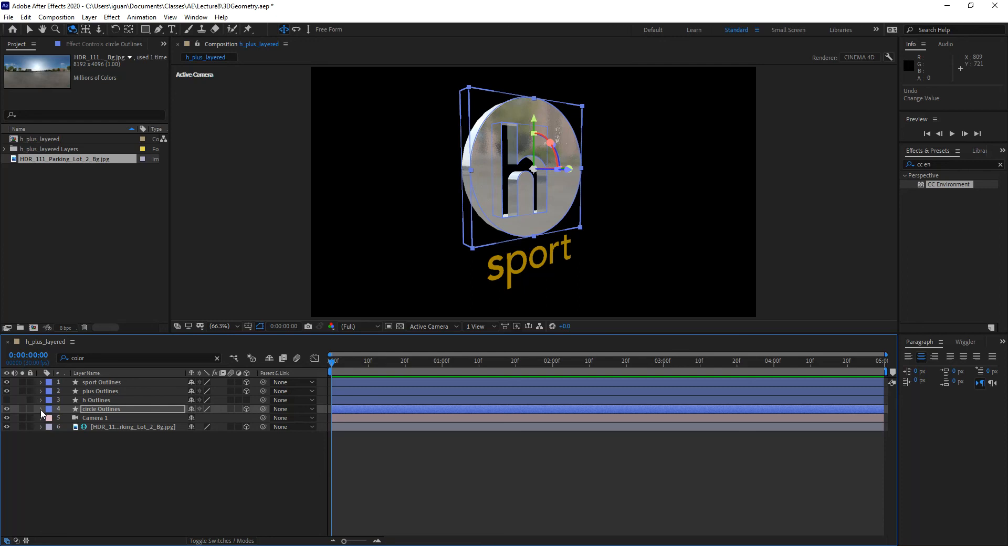
left_click_drag(12, 159, 36, 462)
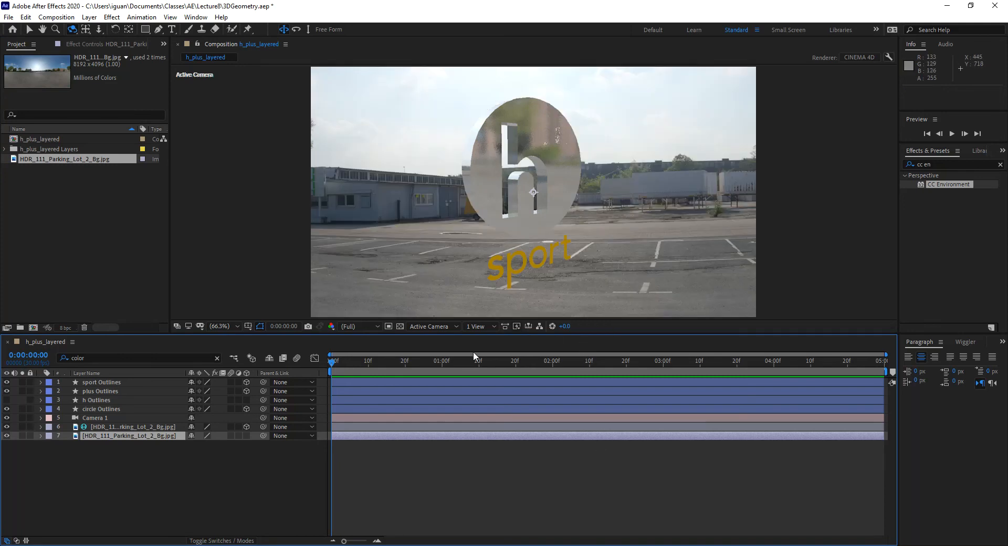
left_click(7, 427)
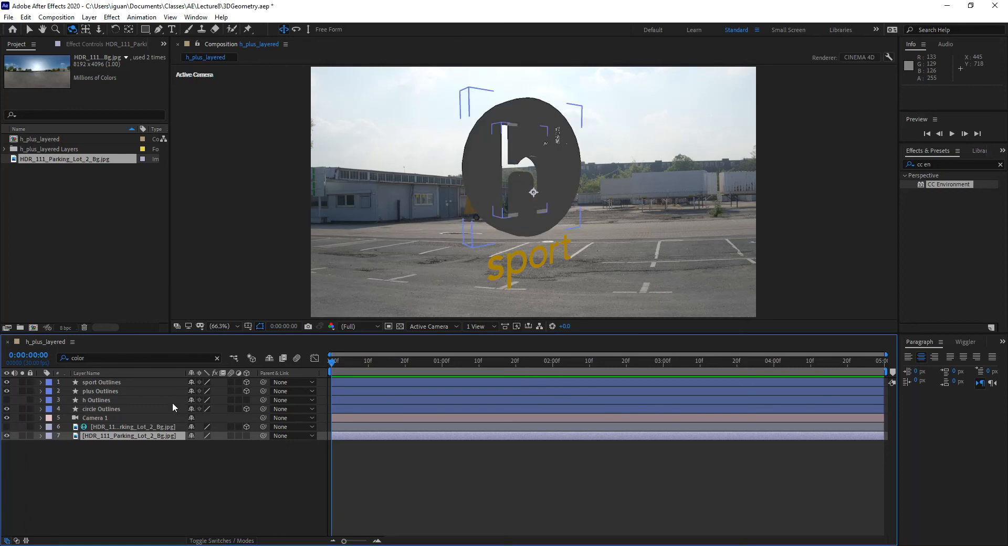
Apply the CC Environment effect to the HDR_111_Parking_Lot_2_Bg.jpg background layer beneath the environment layer.
left_click(115, 427)
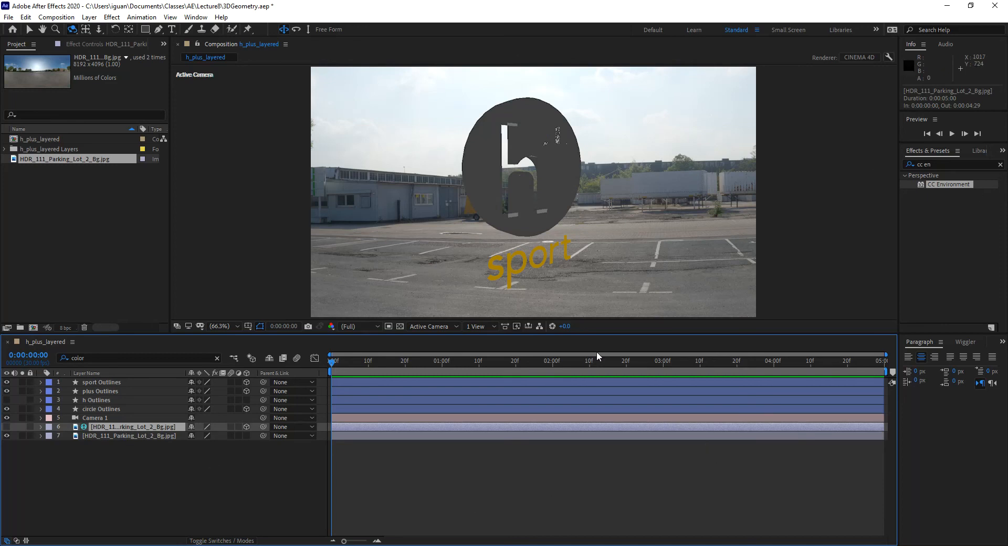
left_click(155, 437)
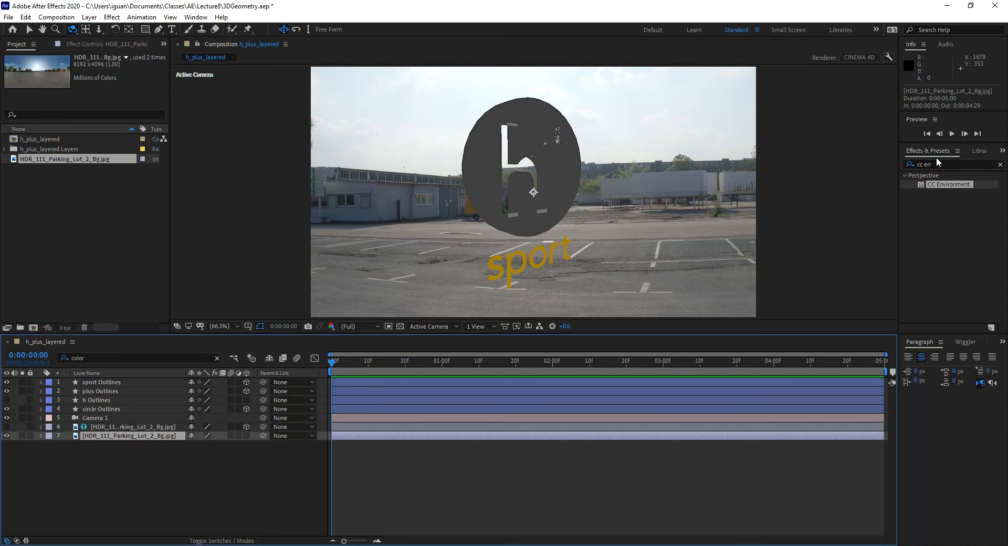
left_click(1000, 165)
left_click(966, 165)
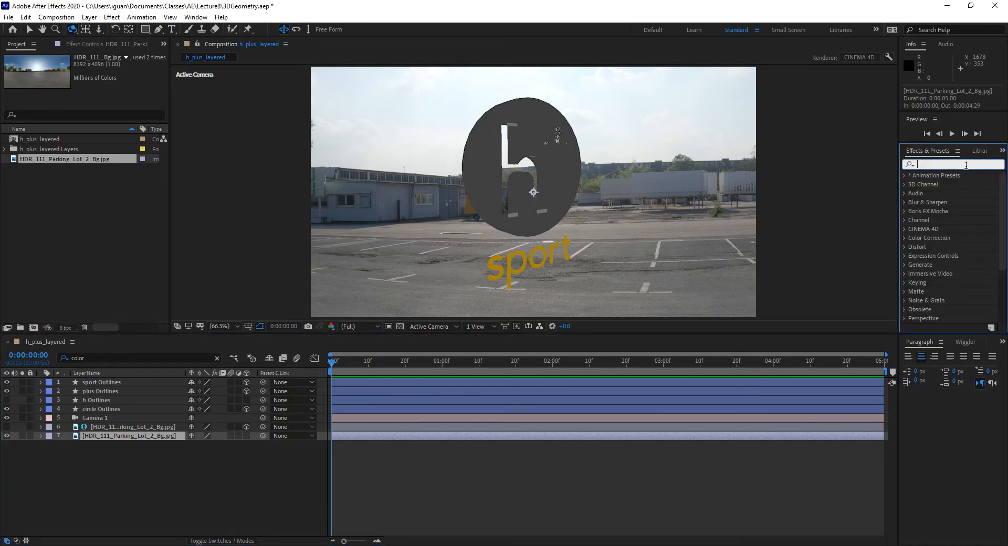
type("cc en")
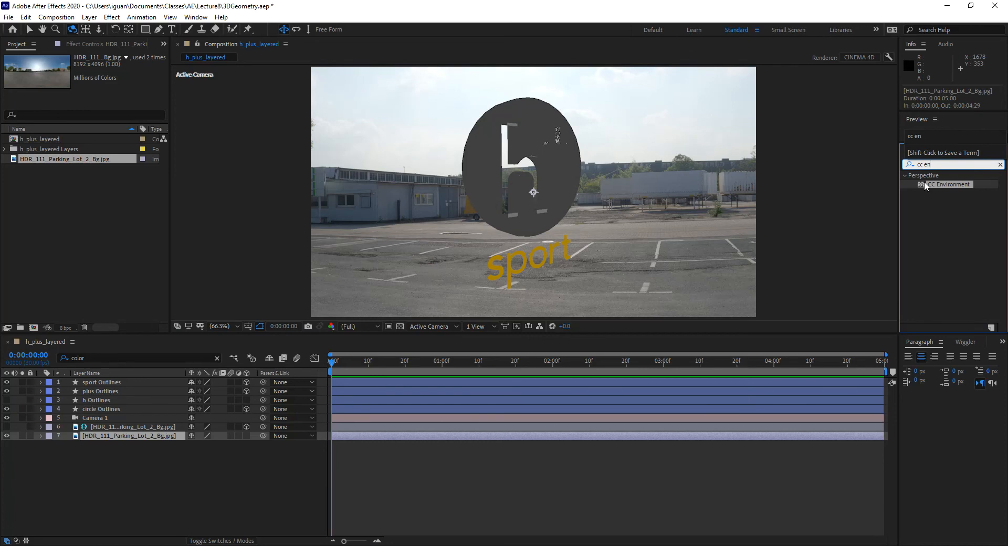
left_click_drag(923, 184, 127, 437)
key("v")
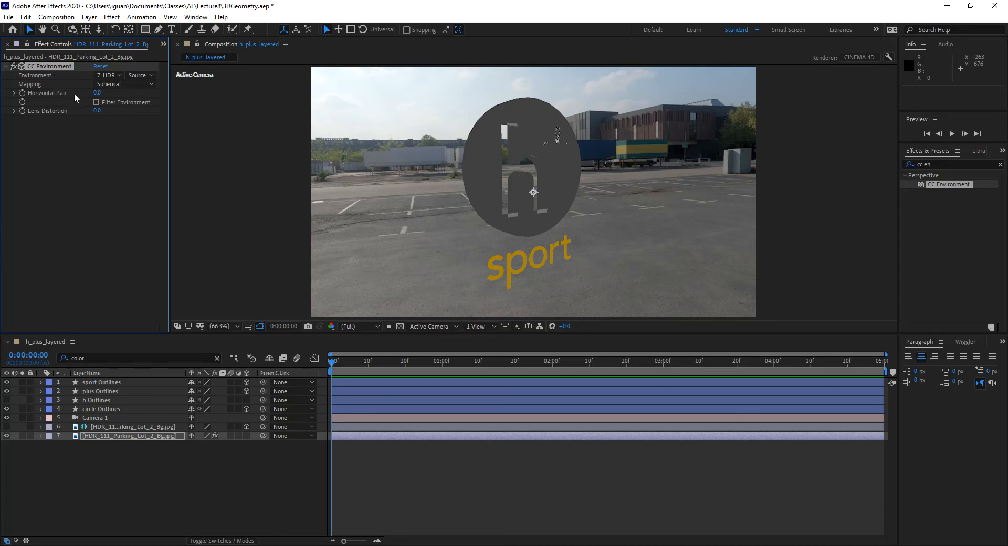
Try CC Environment's Lens Distortion on the background layer at values up to 91 and undo the changes.
left_click(99, 111)
type("70")
key("Return")
left_click_drag(140, 115, 148, 115)
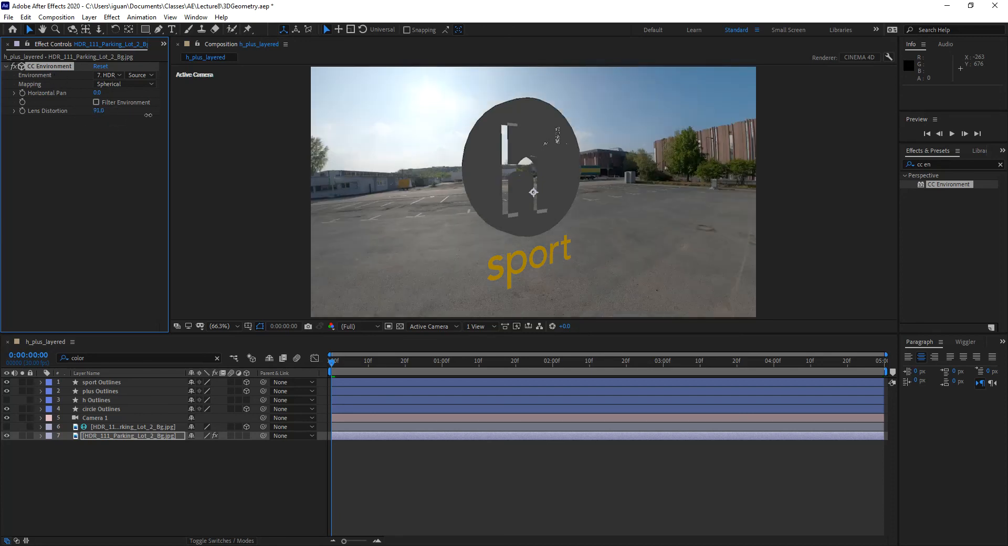
key("ctrl+z")
key("ctrl+z")
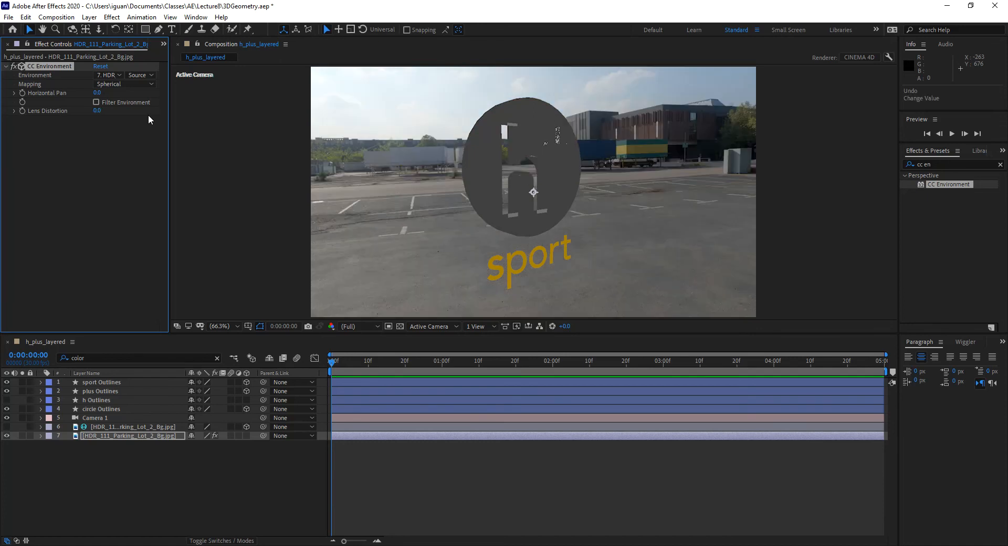
Try a Horizontal Pan of 10 in CC Environment and undo it, and look through the Mapping options, keeping Spherical.
left_click_drag(98, 93, 94, 133)
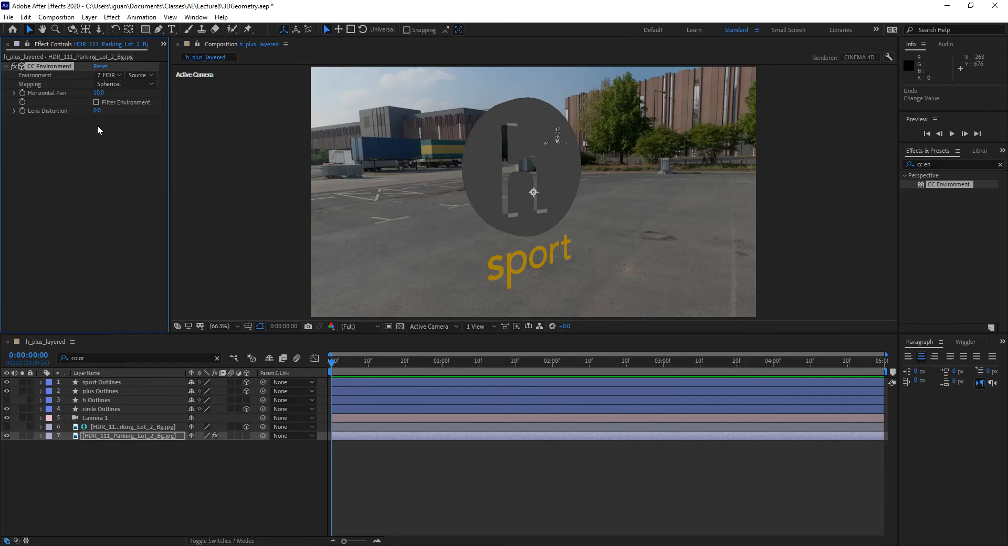
key("ctrl+z")
left_click(132, 84)
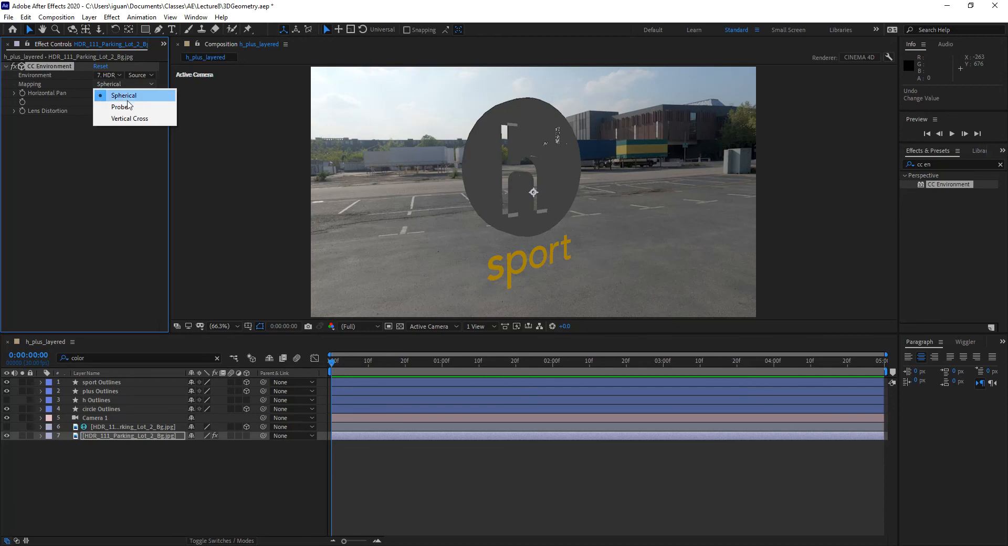
left_click(129, 99)
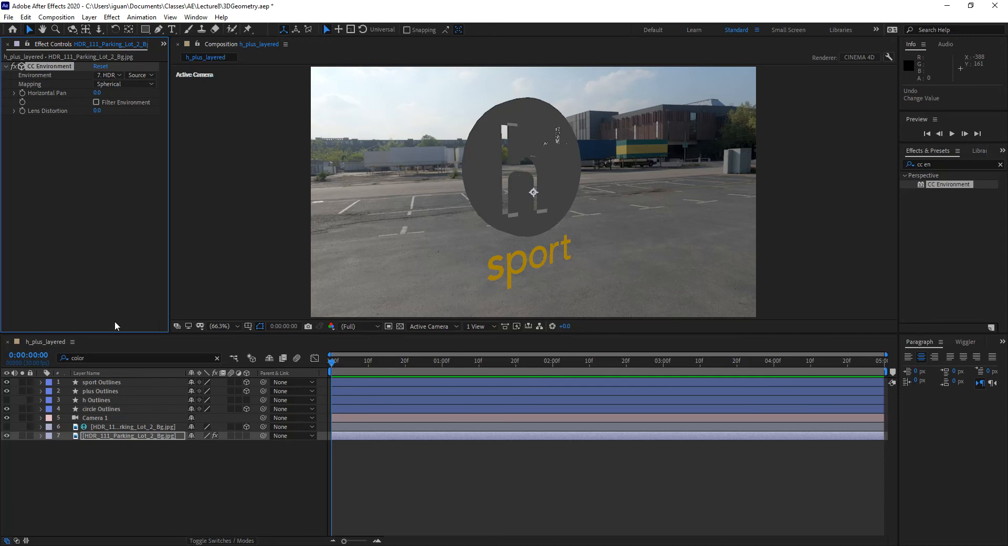
Orbit Camera 1 to about position 111, 197, -639 and make the HDR environment layer visible again.
left_click(99, 418)
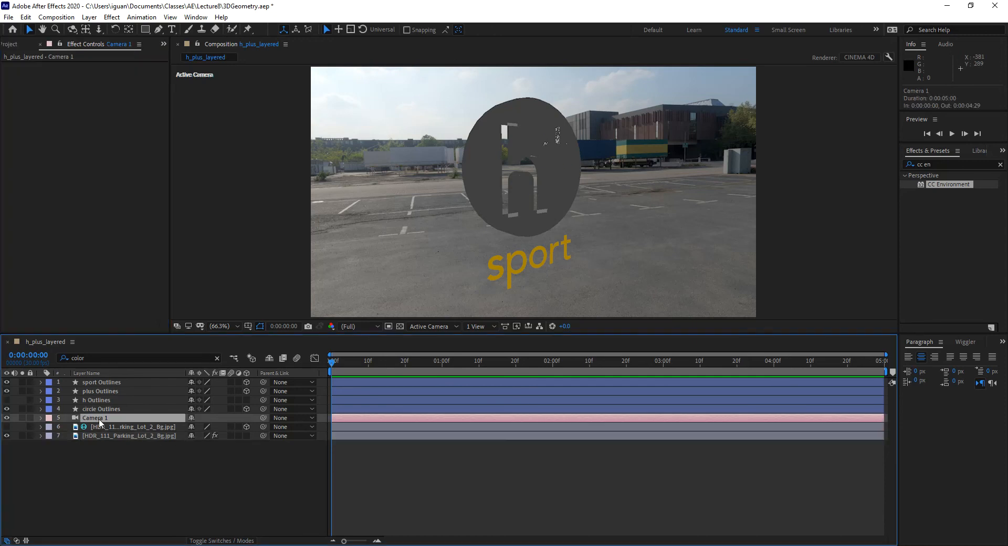
key("c")
mouse_move(550, 219)
left_mouse_down()
mouse_move(432, 242)
mouse_move(405, 239)
mouse_move(396, 220)
mouse_move(400, 200)
mouse_move(432, 194)
mouse_move(685, 188)
mouse_move(577, 208)
mouse_move(552, 226)
left_mouse_up()
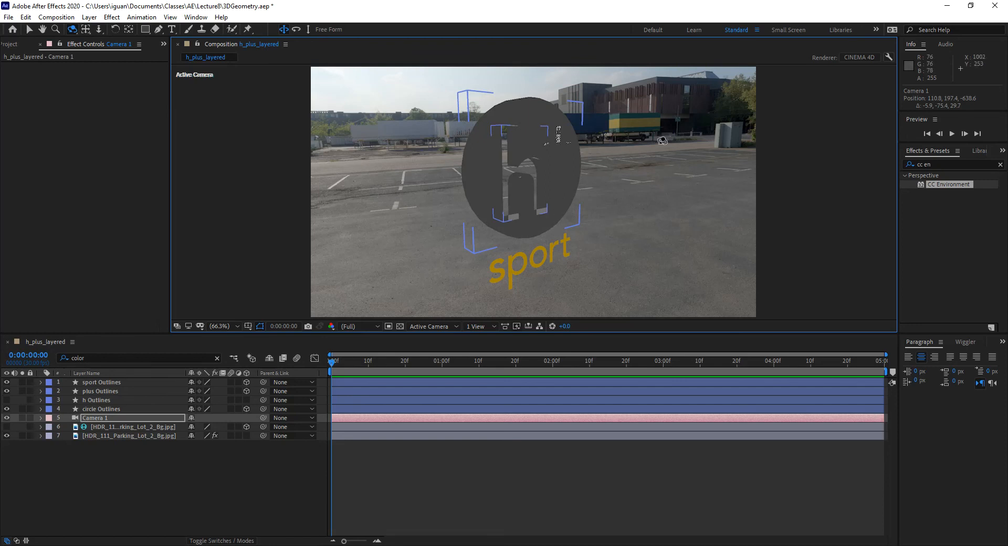
left_click(107, 427)
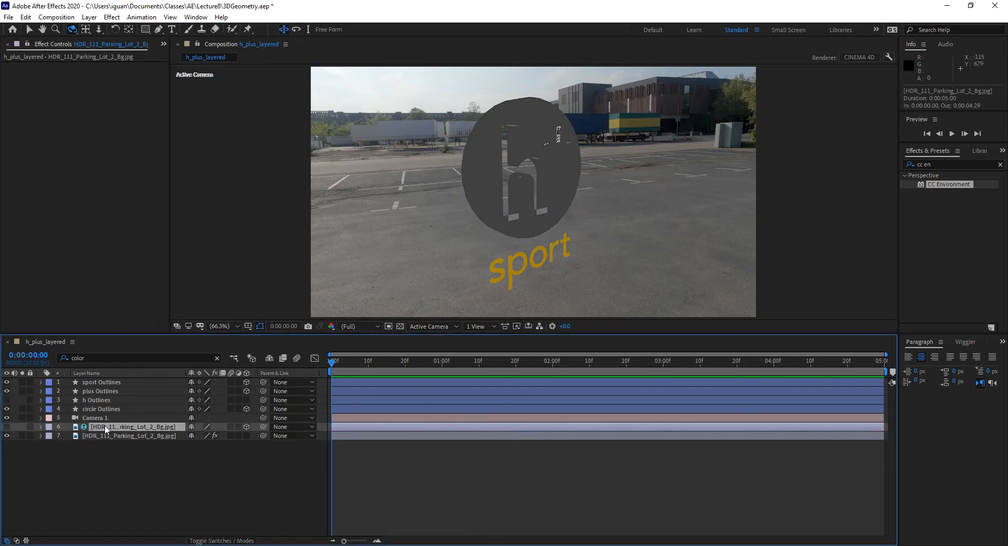
left_click(7, 427)
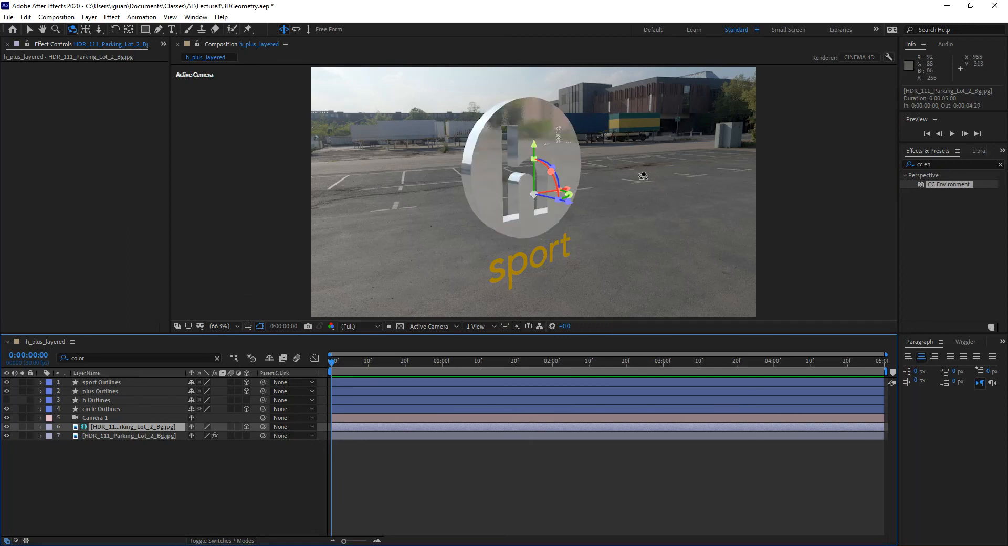
Orbit the camera to about position 583, 250, -817, and test a view from behind the logo before undoing it.
left_click_drag(536, 270, 467, 273)
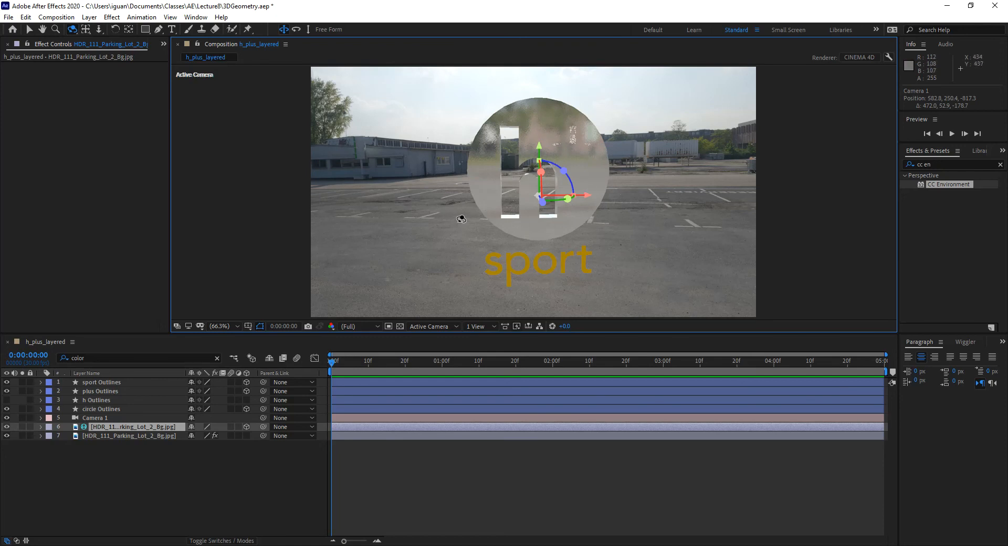
left_click_drag(450, 226, 686, 225)
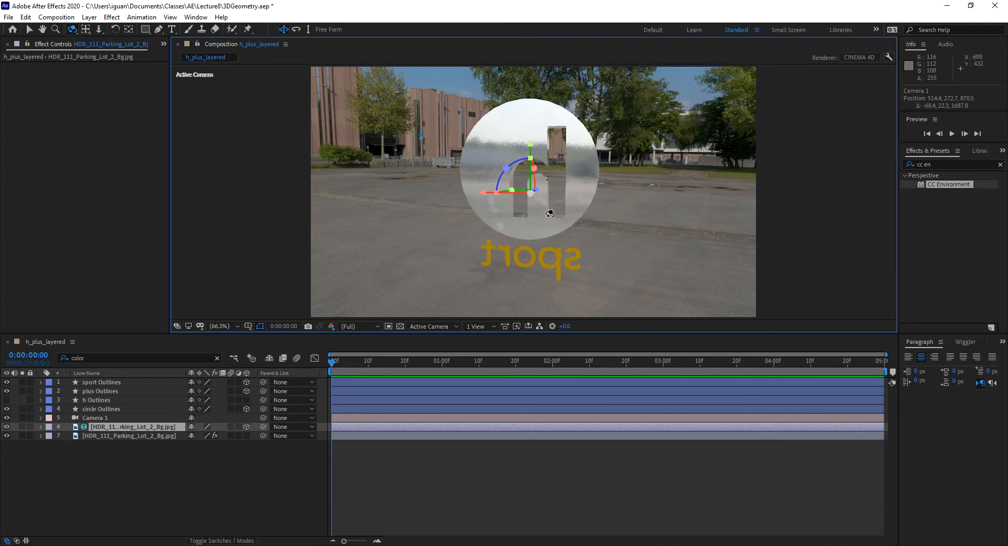
key("ctrl+z")
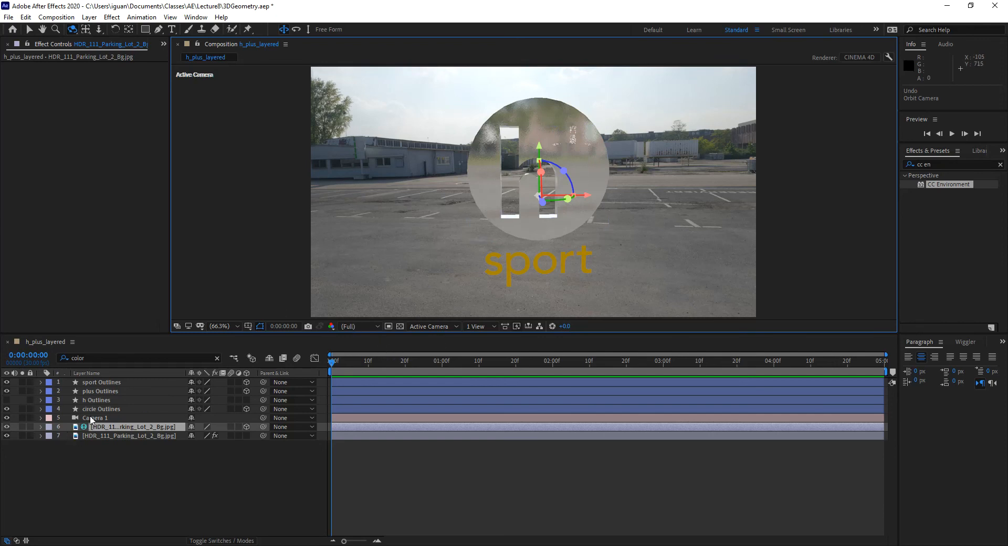
Keyframe Camera 1's Position and Orientation at 0:00:00:00, and orbit it to about position 1490, 186, 46 at 0:00:03:00.
left_click(48, 418)
left_click(42, 418)
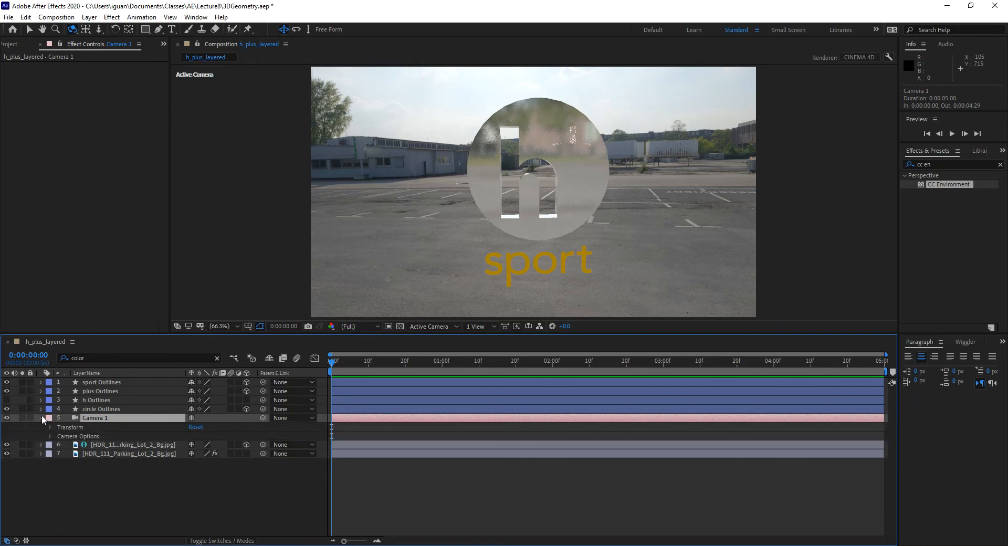
left_click(86, 415)
left_click(41, 418)
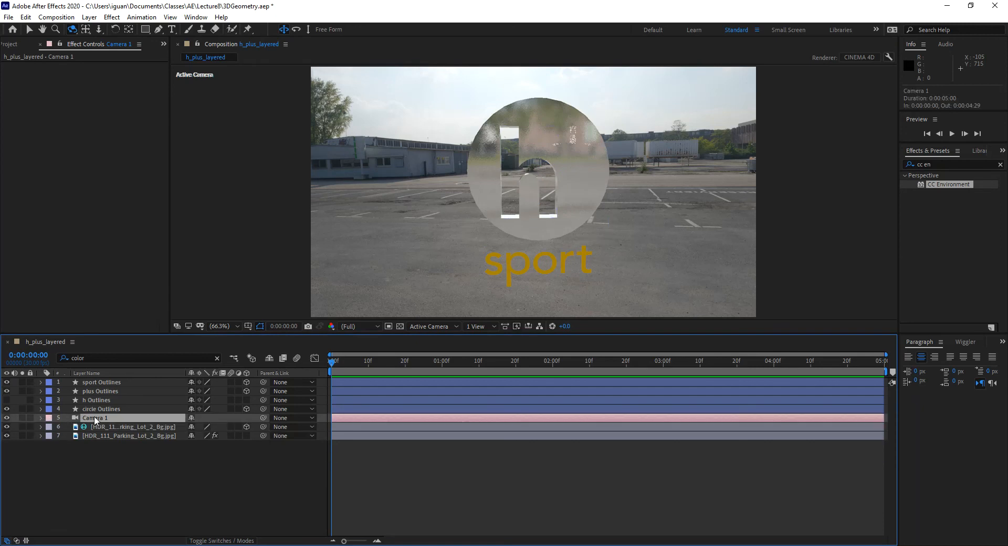
key("p")
key("shift+r")
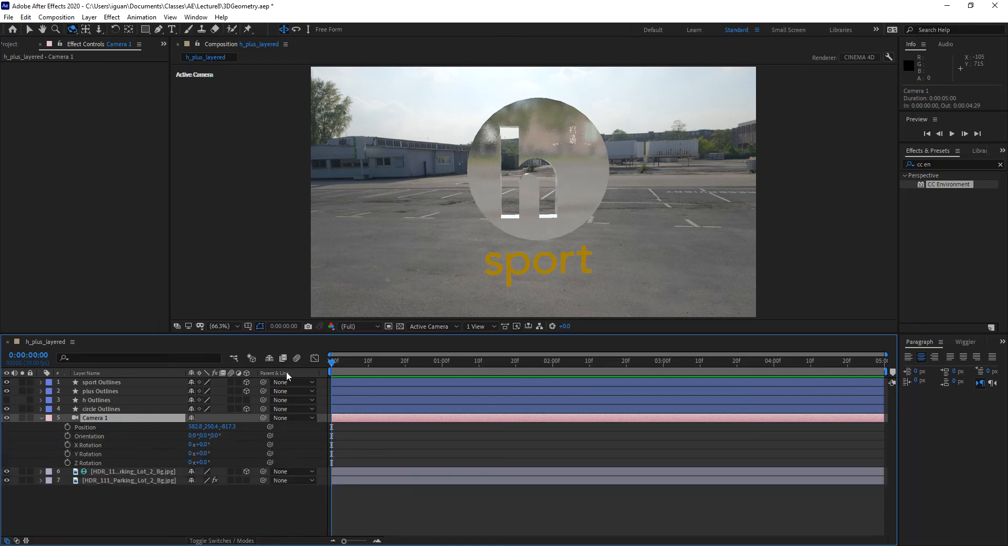
left_click_drag(67, 427, 67, 436)
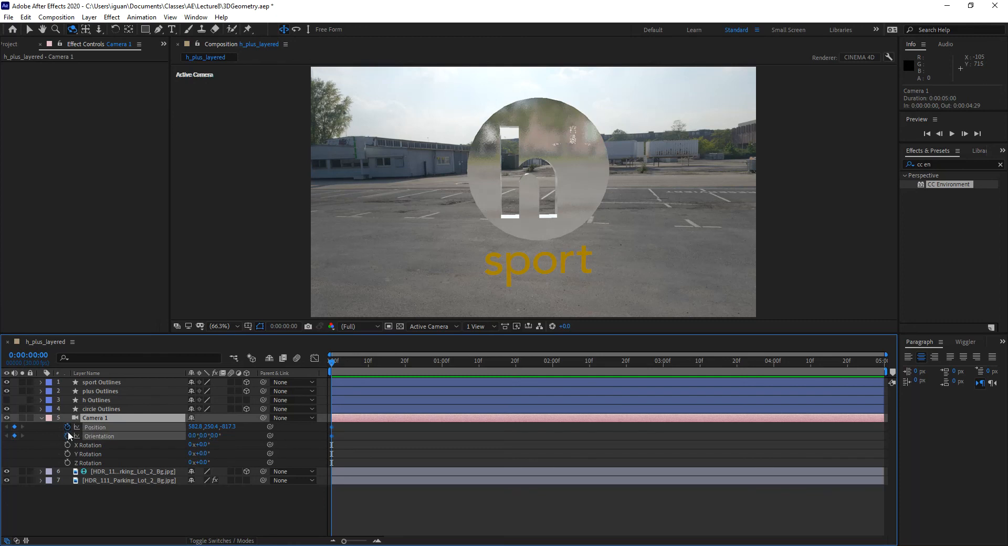
left_click(663, 364)
left_click_drag(565, 259, 415, 243)
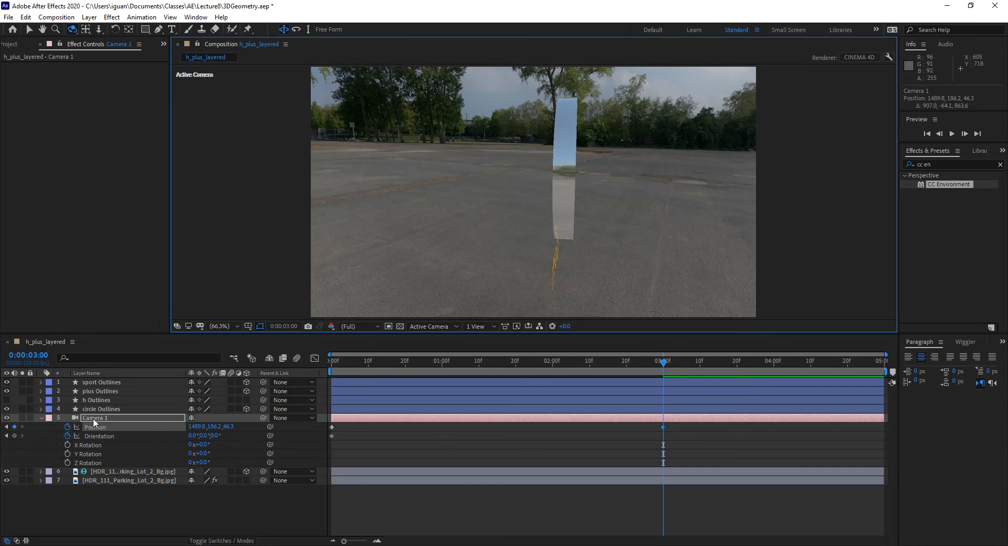
Check the camera type in Camera 1's settings and preview the camera move at 0:00:00:16 and 0:00:01:13.
double_click(75, 418)
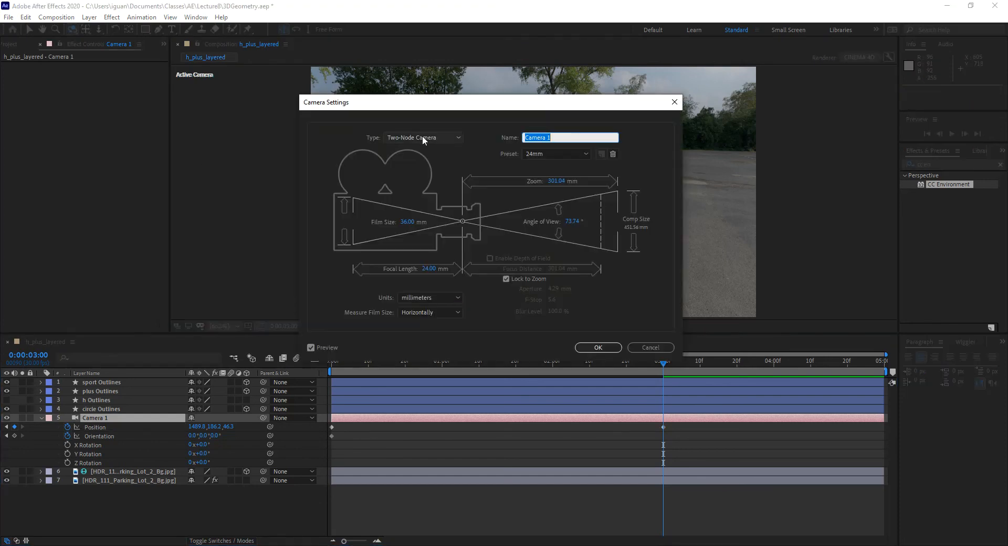
left_click(598, 348)
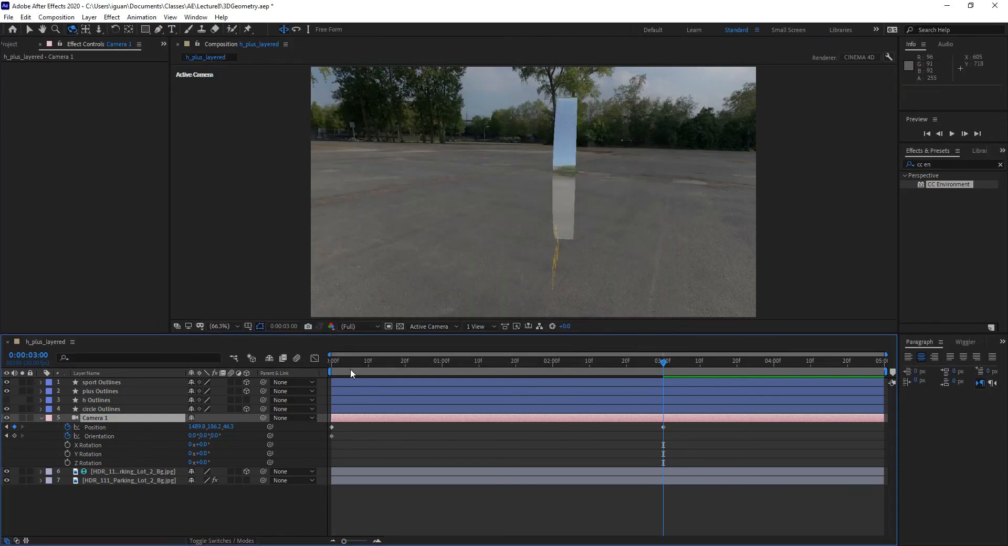
left_click_drag(349, 361, 390, 370)
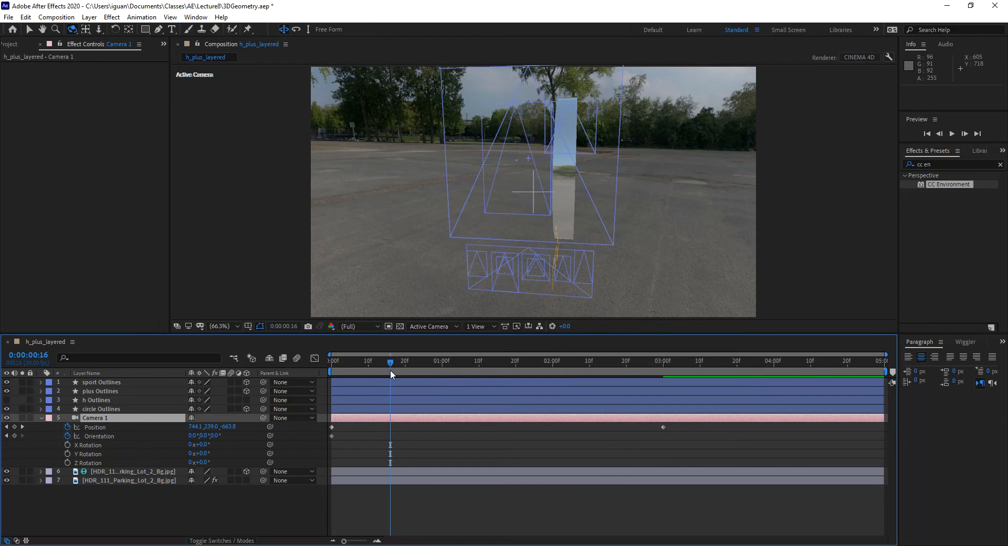
left_click(489, 366)
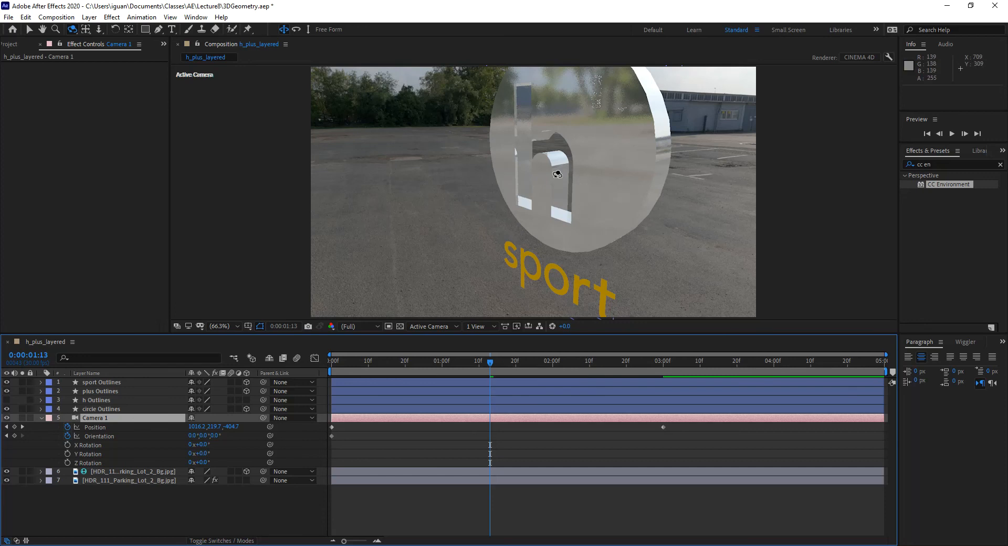
Undo the keyframed camera orbit and the camera's keyframing, and test another orbit at 0:00:00:00 before undoing it.
key("ctrl+z")
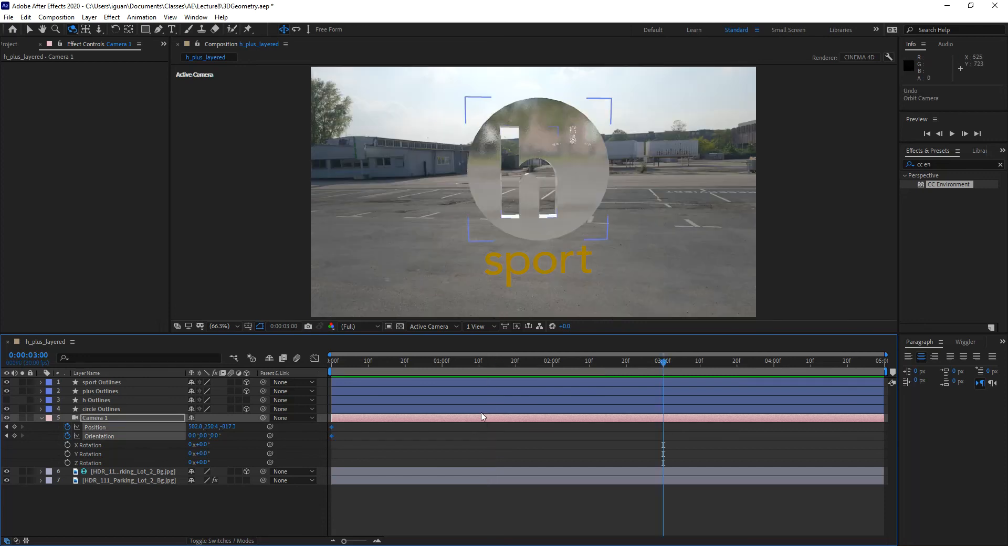
key("ctrl+z")
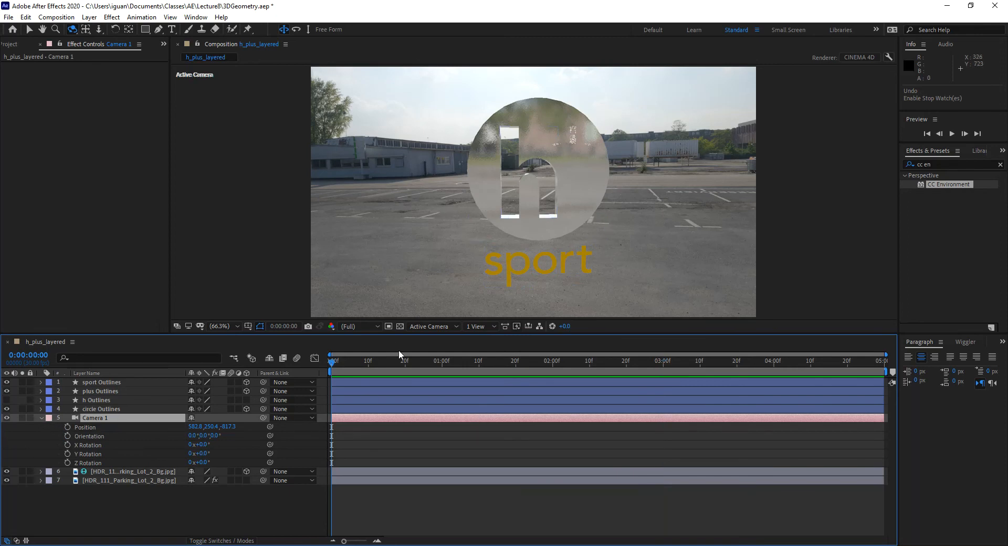
left_click_drag(519, 228, 423, 234)
key("ctrl+z")
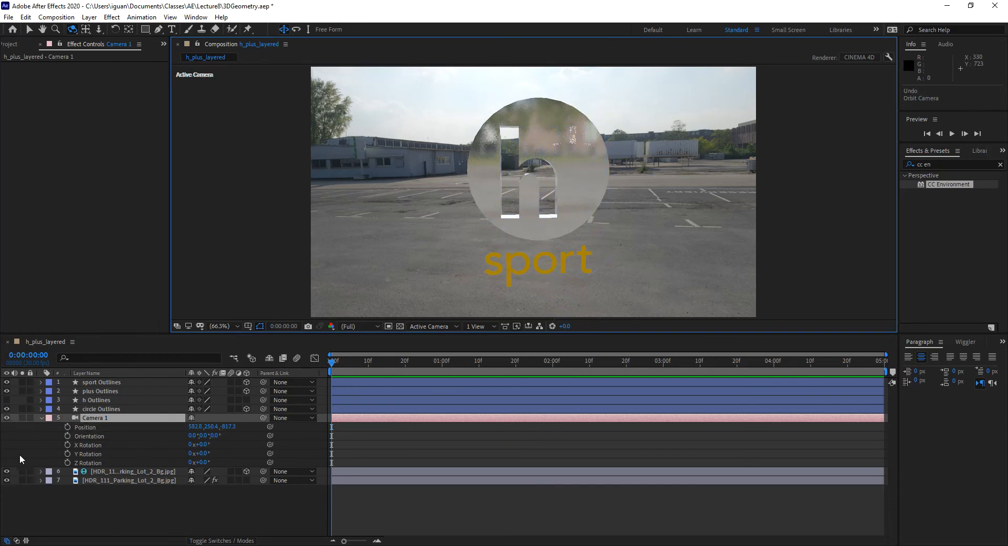
Hide the HDR environment layer above the background layer and select it.
left_click(6, 472)
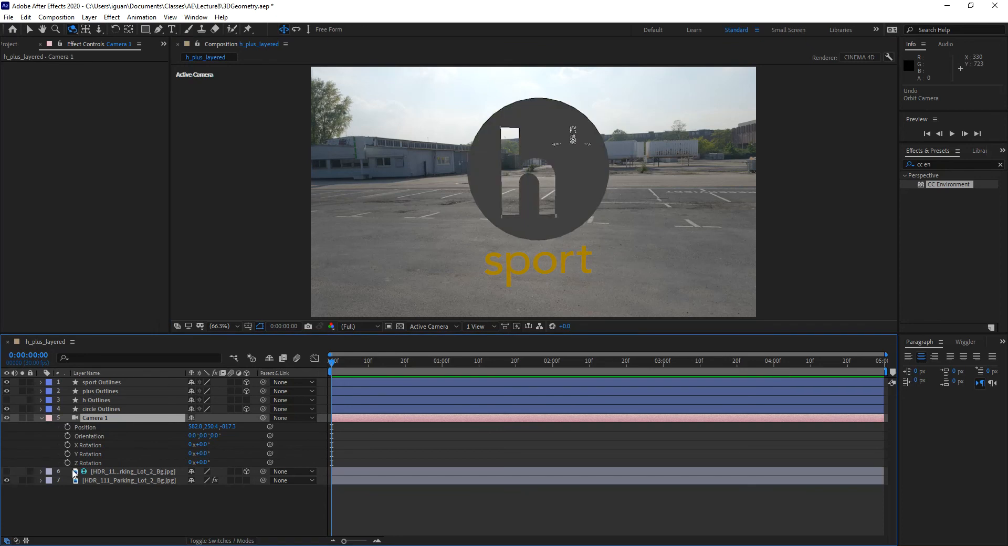
left_click(145, 473)
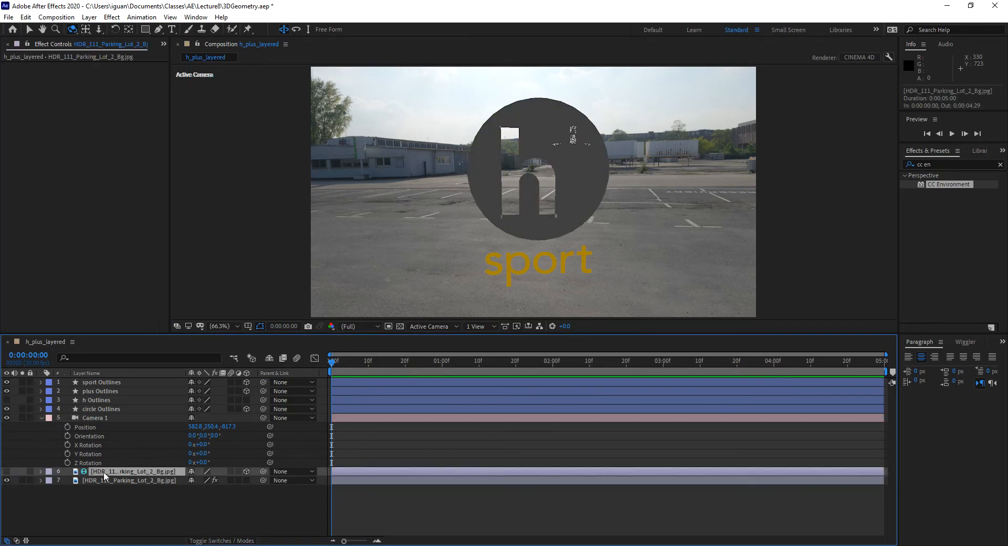
Undo a test orbit of the camera, and add a null object named Controller above Camera 1.
left_click_drag(486, 218, 405, 225)
key("ctrl+z")
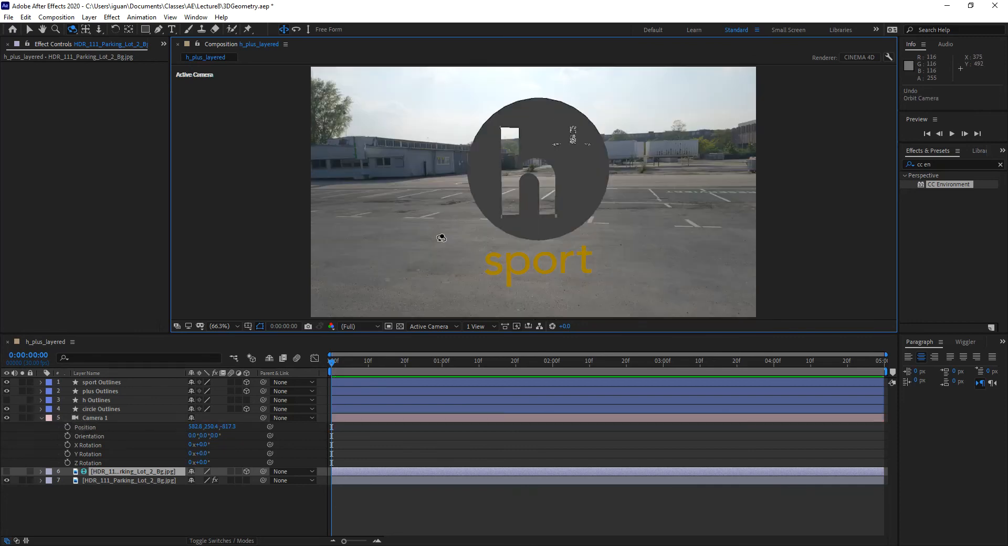
left_click(42, 417)
left_click(102, 420)
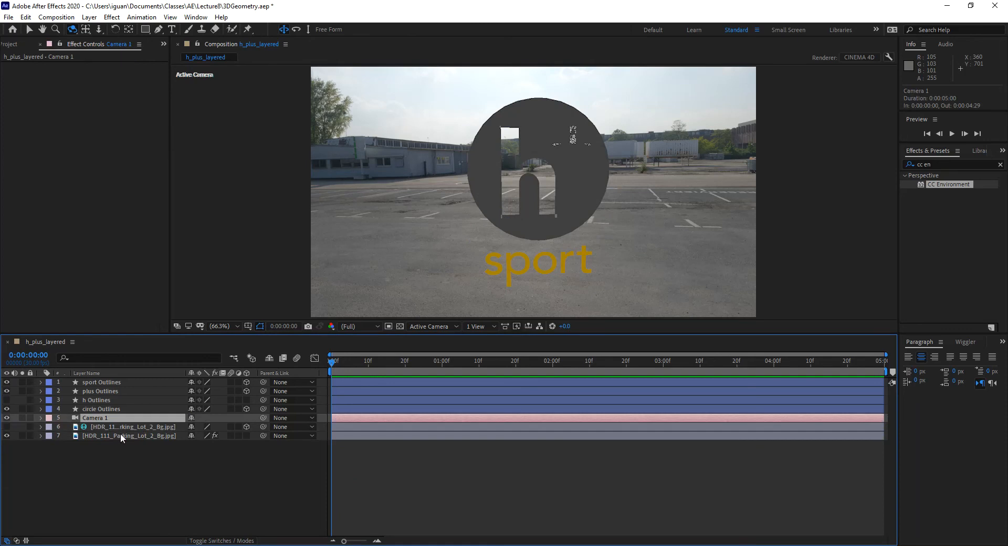
key("ctrl+alt+shift+y")
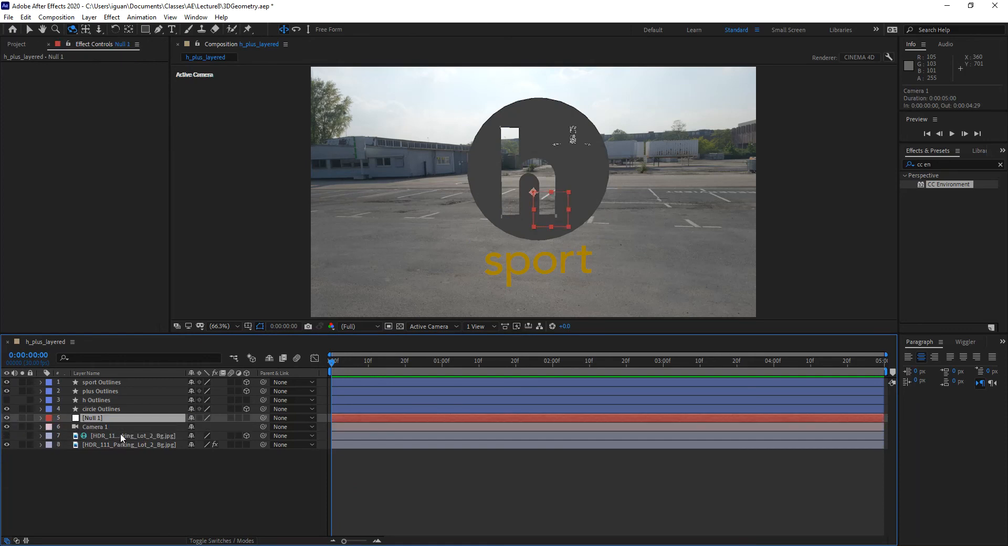
key("Return")
type("Controller")
key("Return")
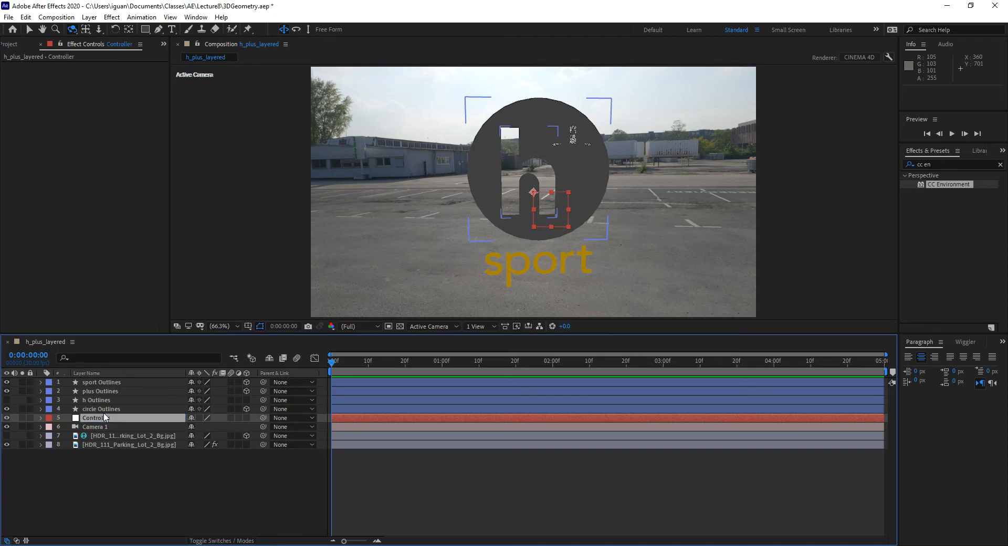
Parent Camera 1 to the Controller null and make the null a 3D layer.
left_click(102, 426)
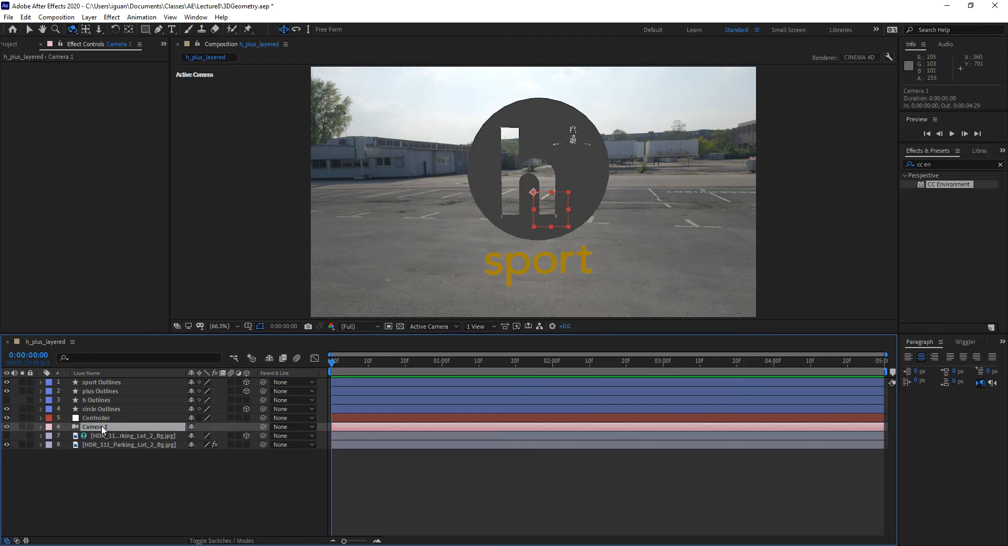
left_click_drag(263, 426, 115, 420)
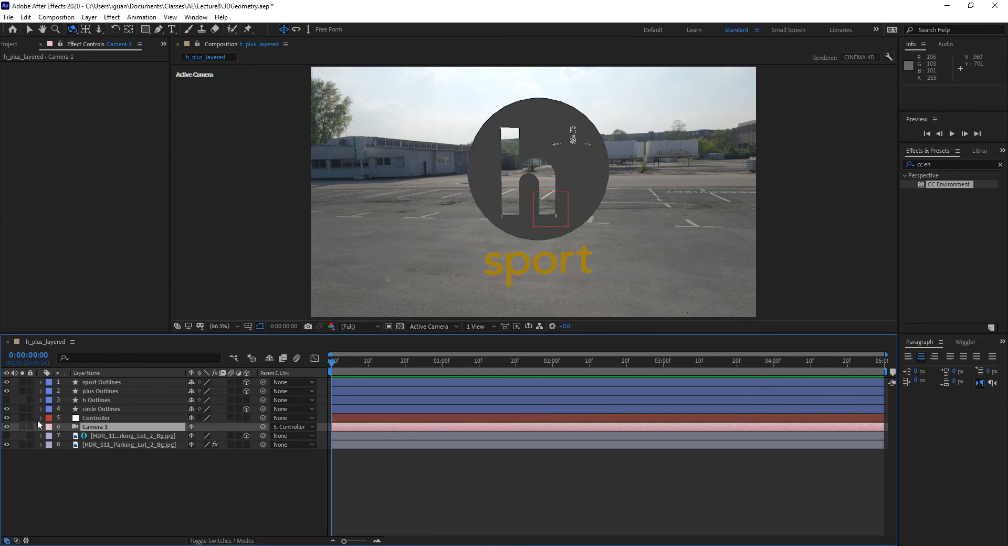
left_click(250, 418)
Keyframe the Controller's Y Rotation at 0:00:00:00 and set it to 90° at 0:00:04:00.
left_click(41, 418)
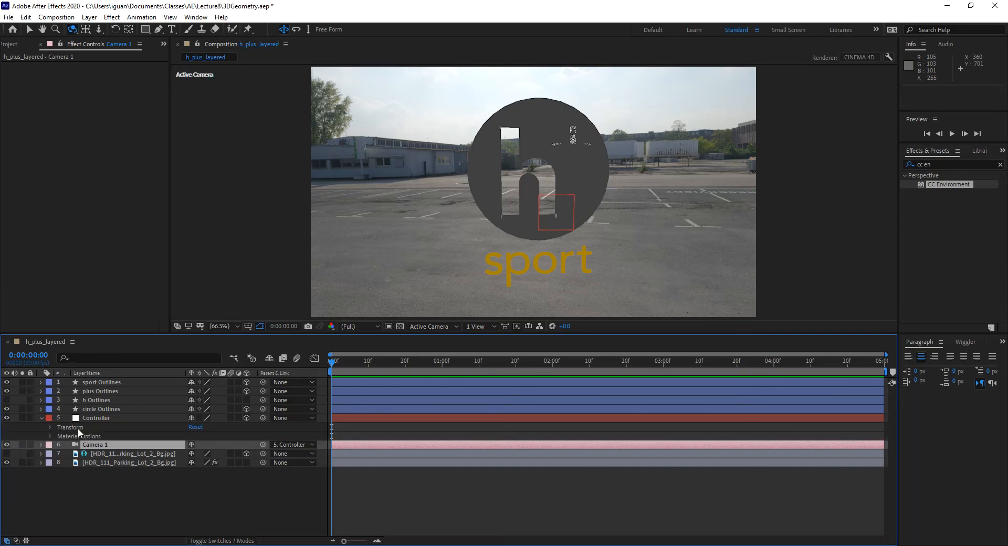
left_click(100, 418)
key("r")
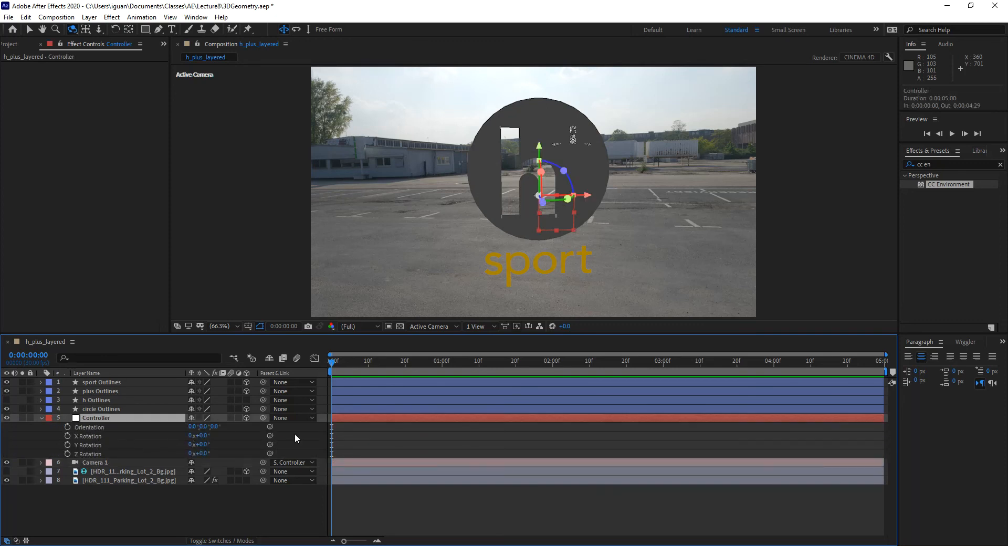
left_click(67, 445)
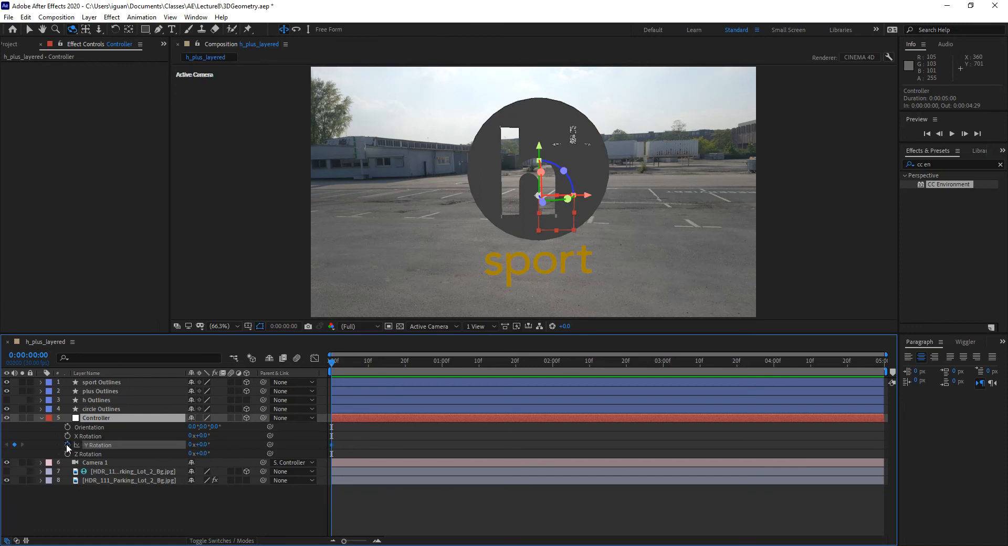
left_click(775, 366)
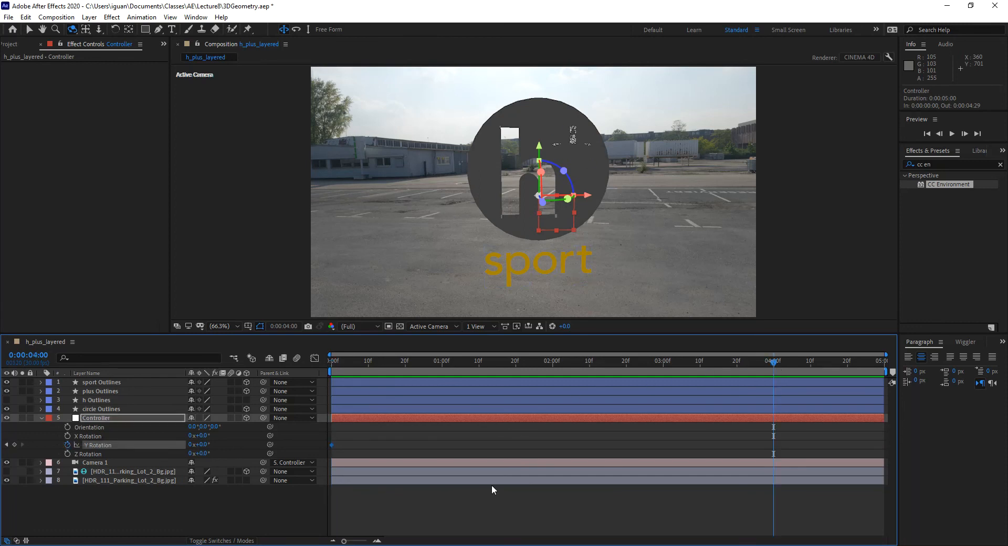
left_click(204, 445)
type("90")
key("Return")
Preview the Controller-driven camera rotation from 0:00:00:00.
left_click_drag(366, 359, 258, 364)
key("space")
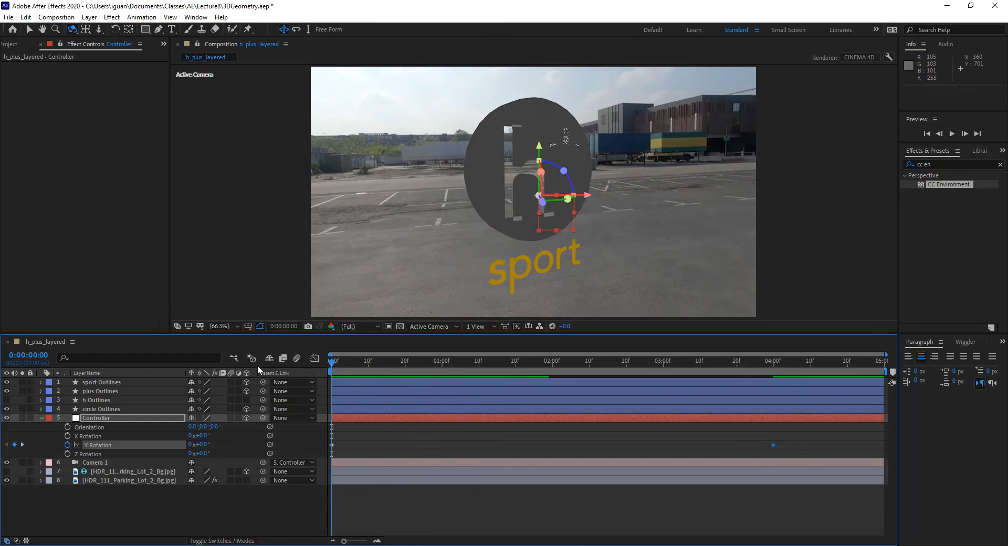
key("space")
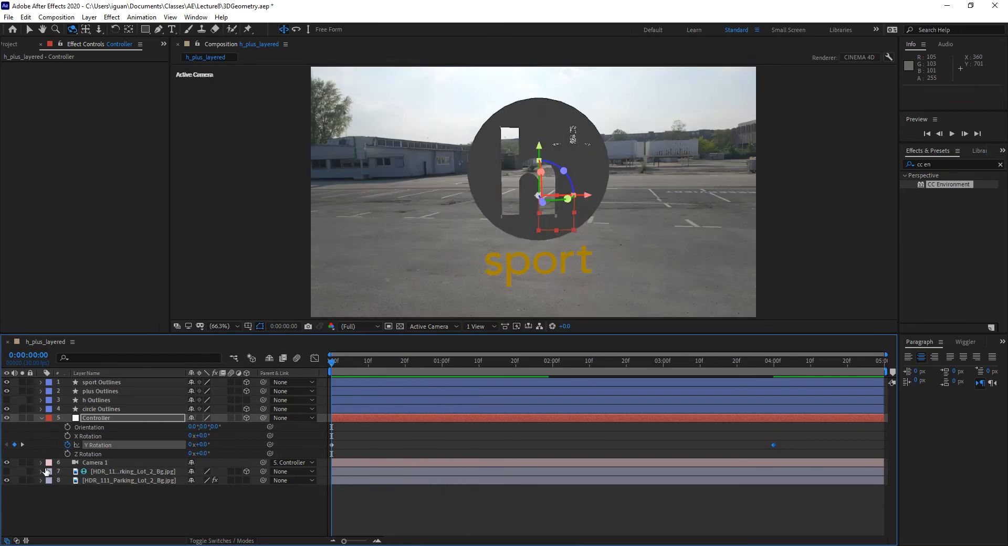
Show the hidden HDR environment layer and preview the animation at Quarter resolution.
left_click(6, 471)
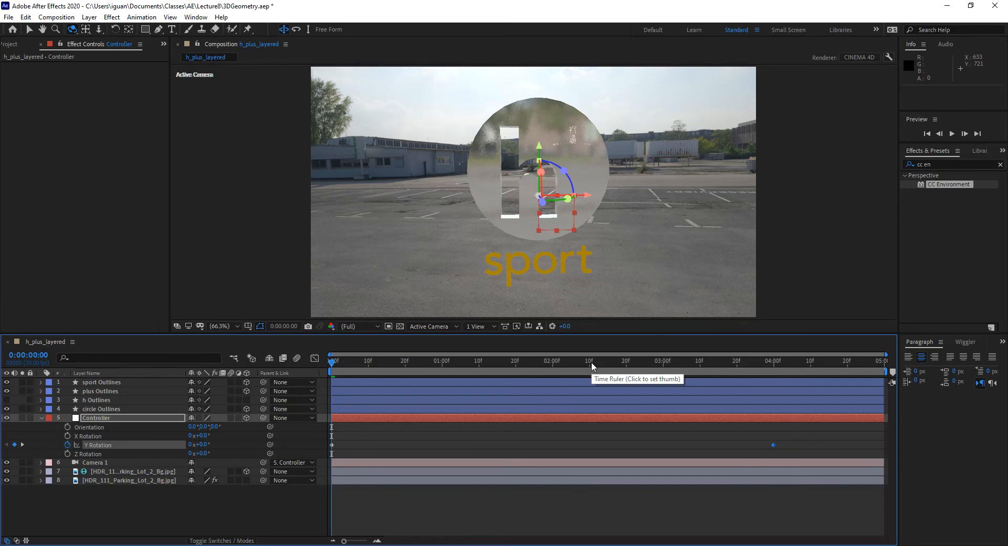
left_click(364, 329)
left_click(367, 384)
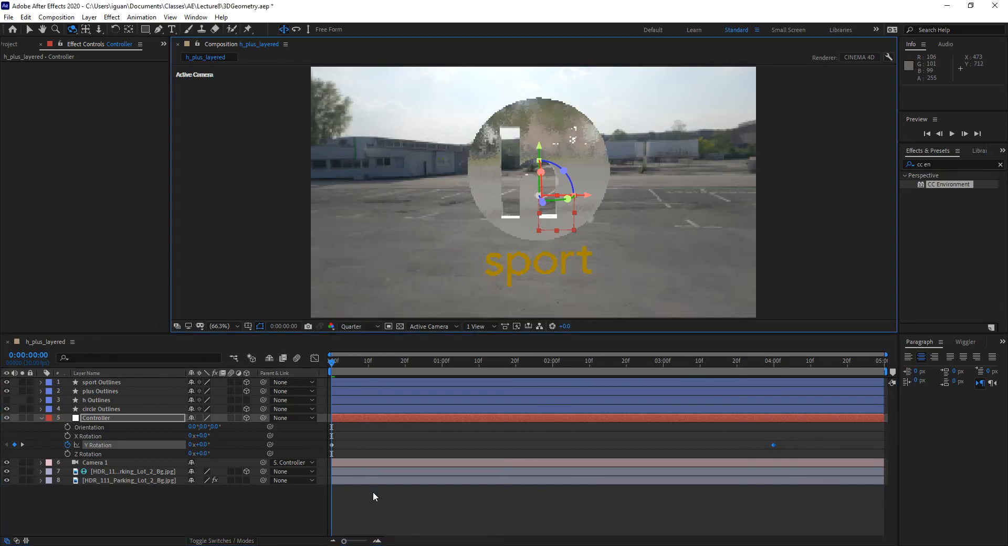
key("space")
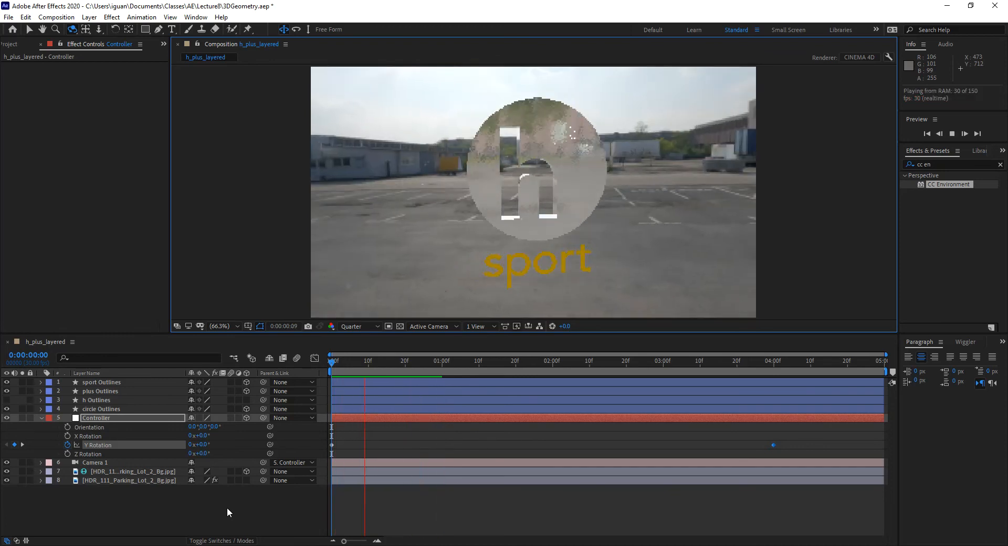
Set the composition's preview resolution to Auto and stop the playback.
left_click(371, 325)
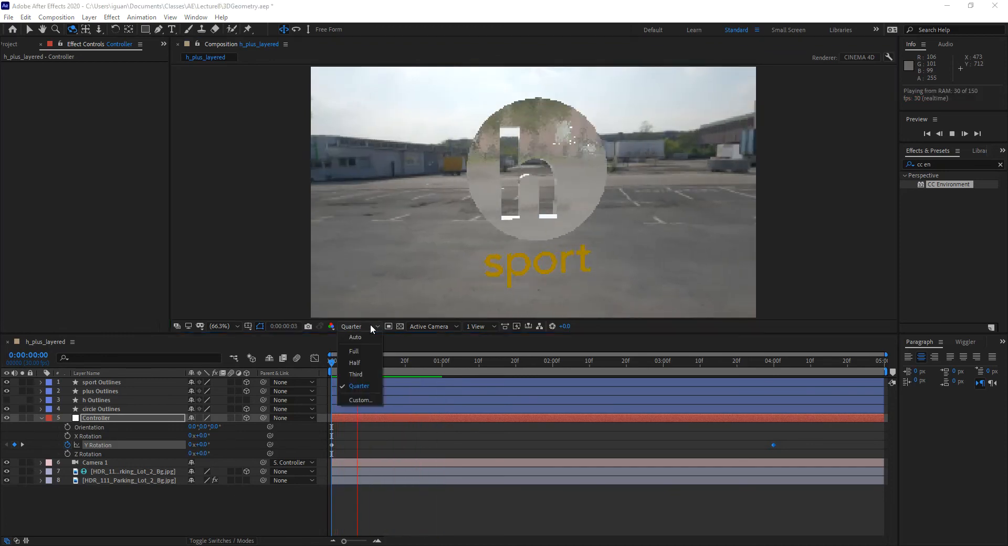
left_click(364, 350)
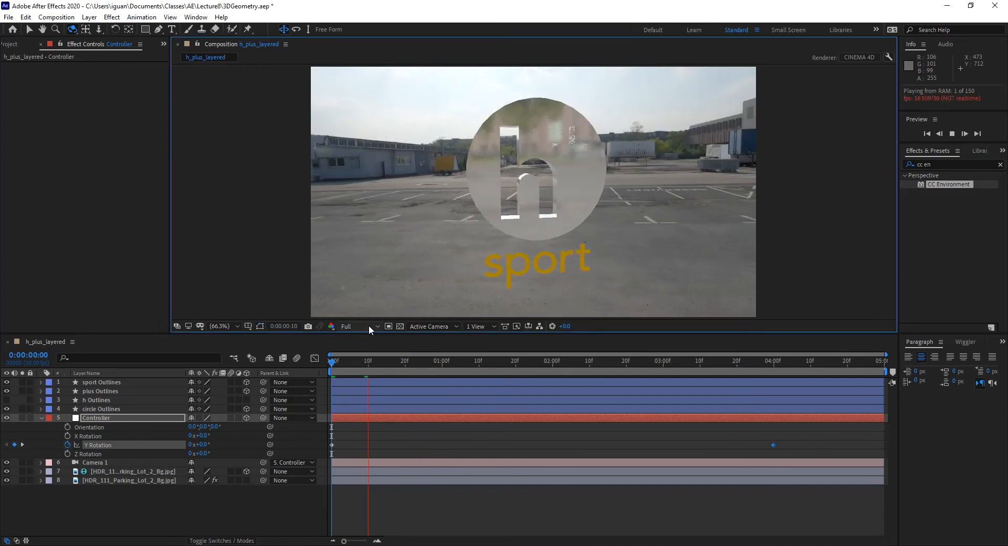
left_click(370, 326)
left_click(368, 338)
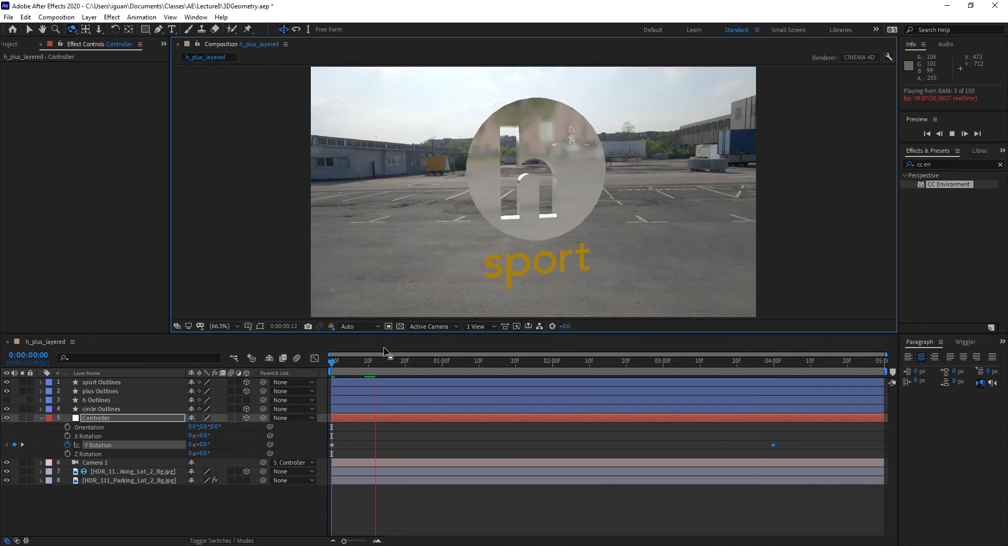
key("space")
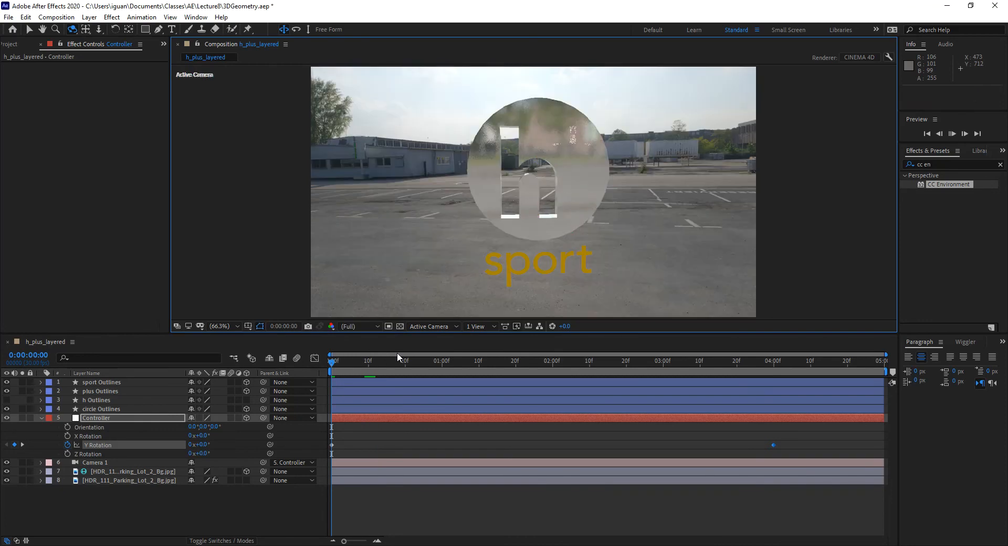
Preview the camera rotation at the new resolution and inspect the frame at 0:00:01:09 at 100% magnification.
key("space")
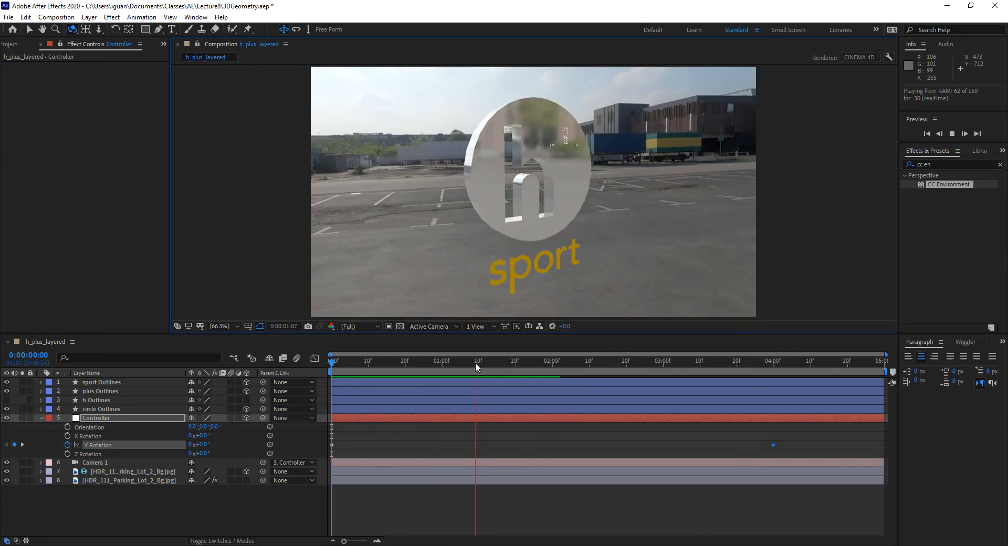
left_click(475, 362)
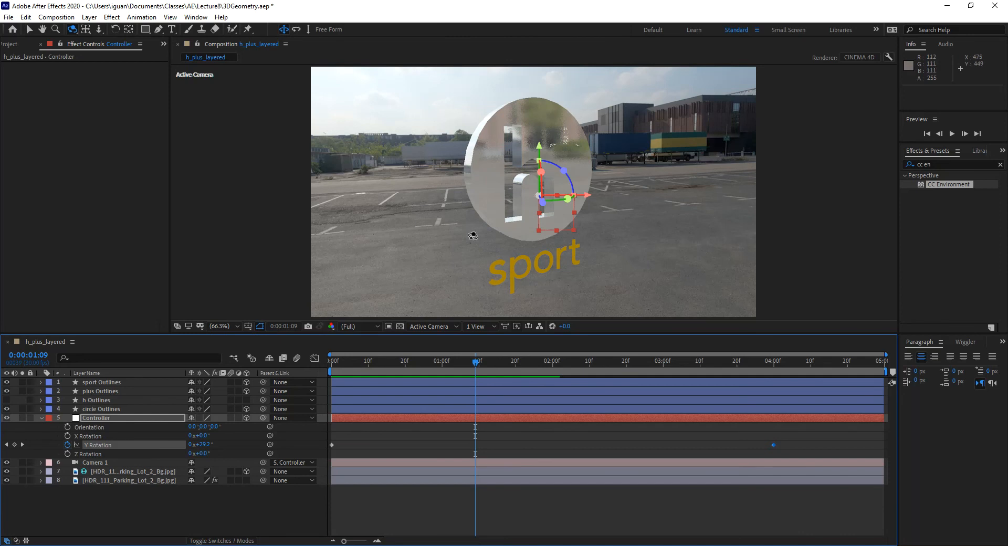
left_click(231, 325)
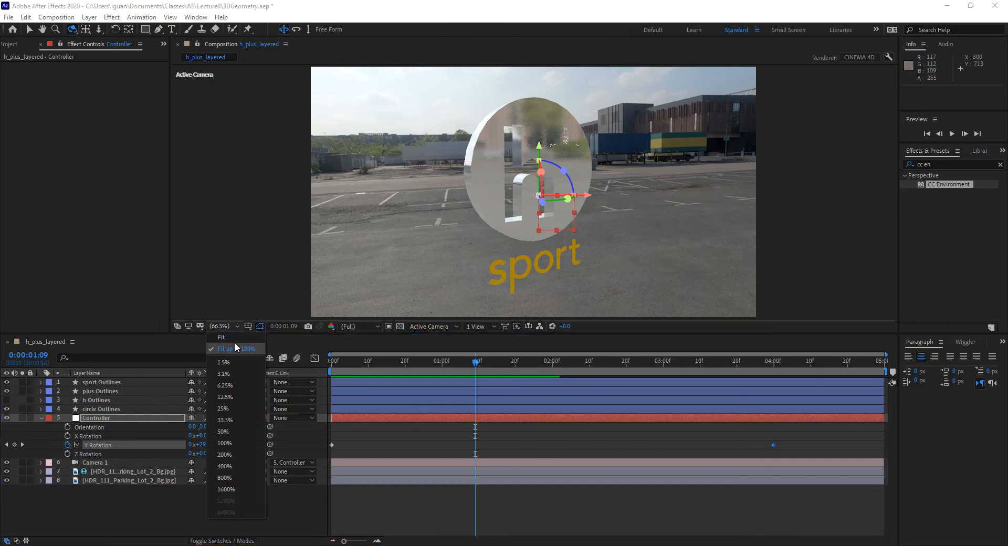
left_click(235, 445)
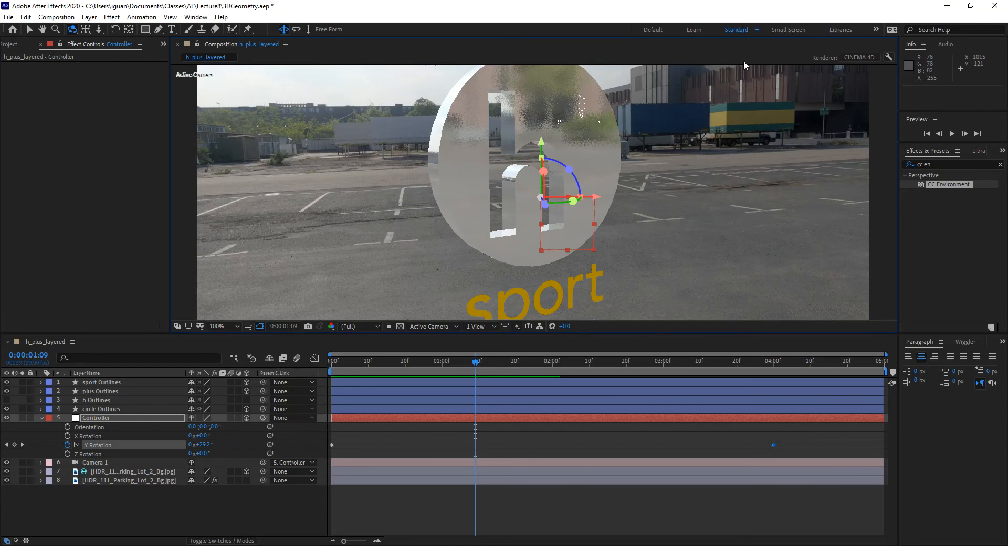
Set the CINEMA 4D renderer quality to 4.
left_click(888, 56)
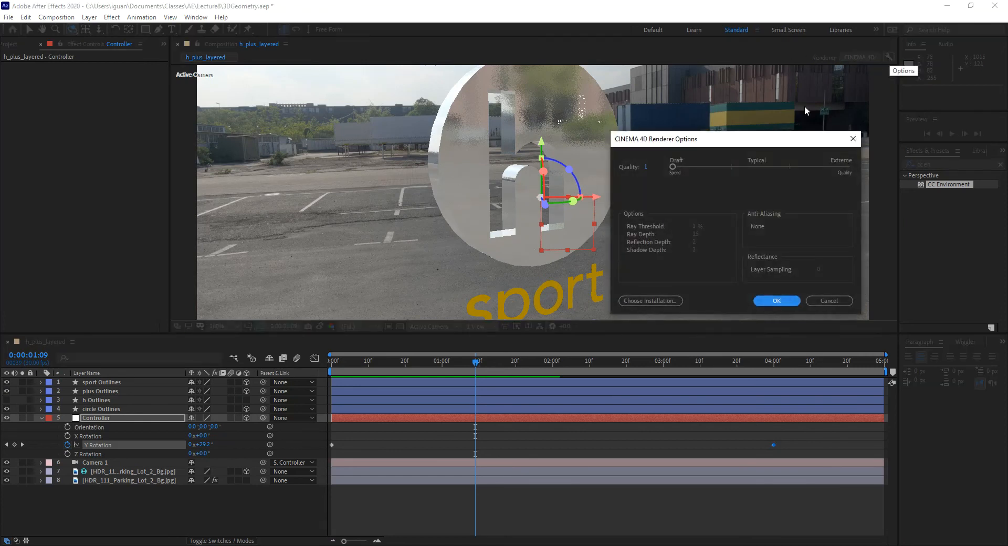
left_click(647, 168)
type("5")
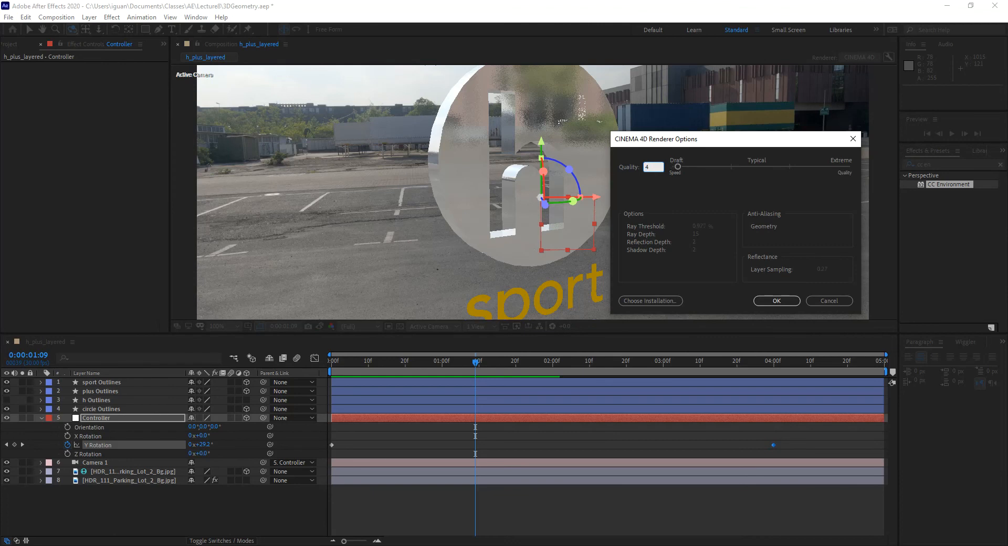
key("Return")
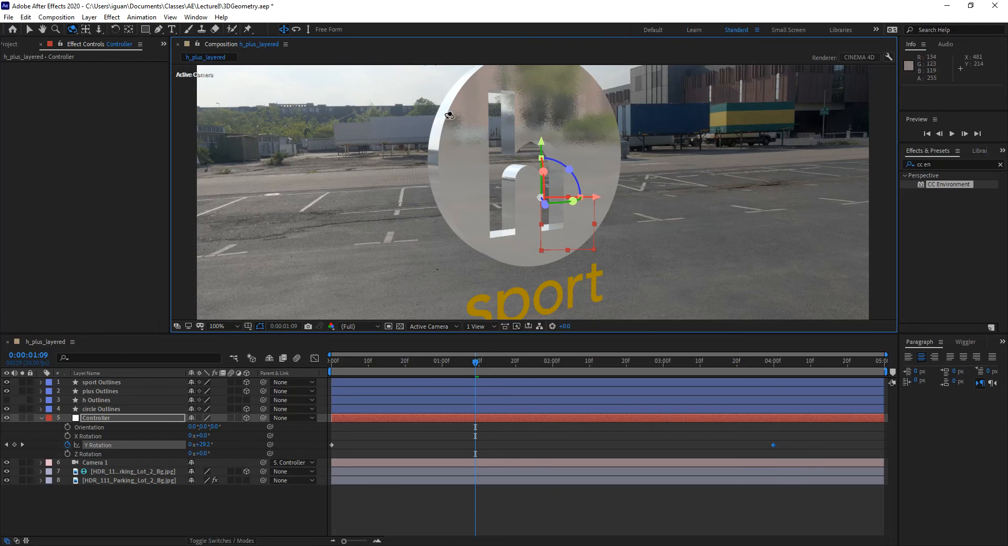
Test a Reflection Sharpness of 100% on the circle Outlines layer's material and set it back to 80%.
left_click(40, 462)
left_click(41, 462)
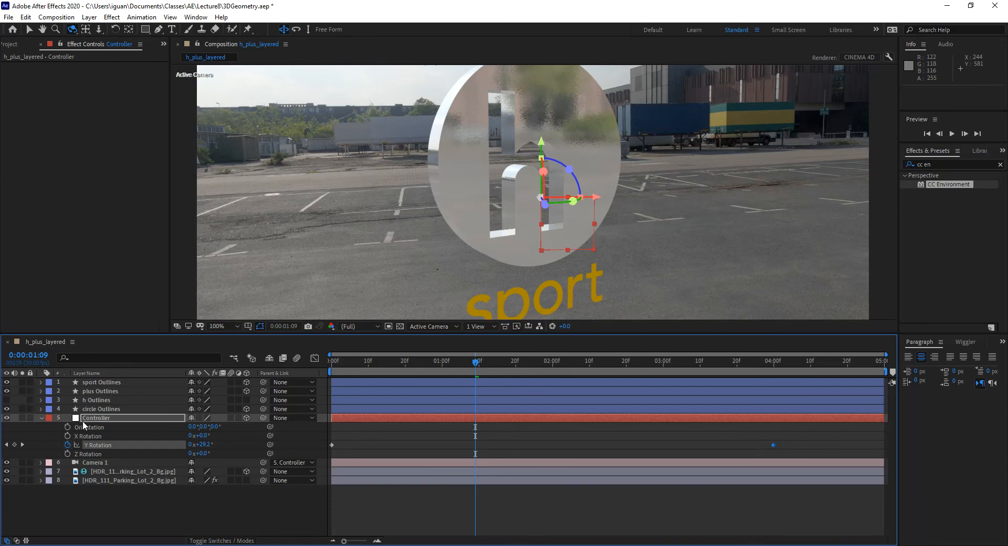
left_click(41, 408)
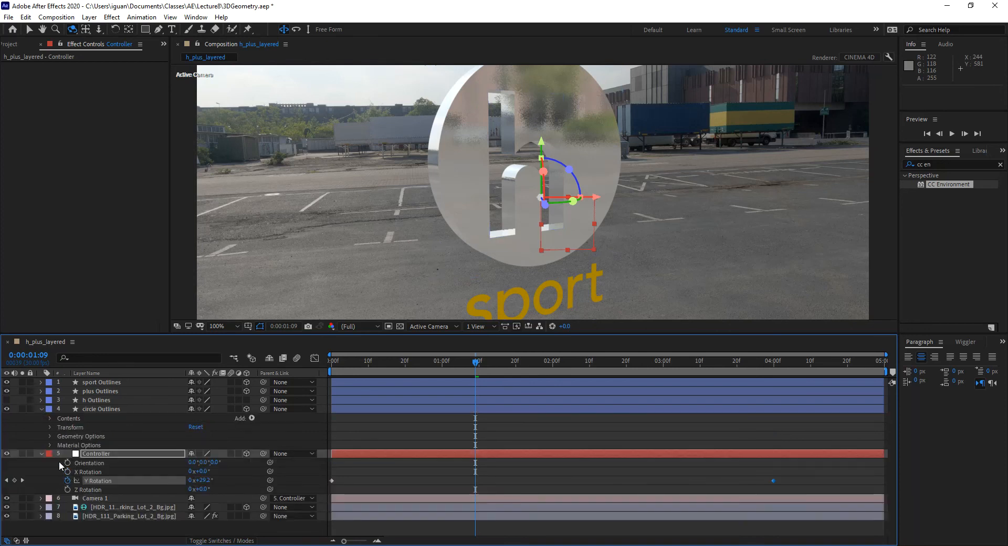
left_click(51, 445)
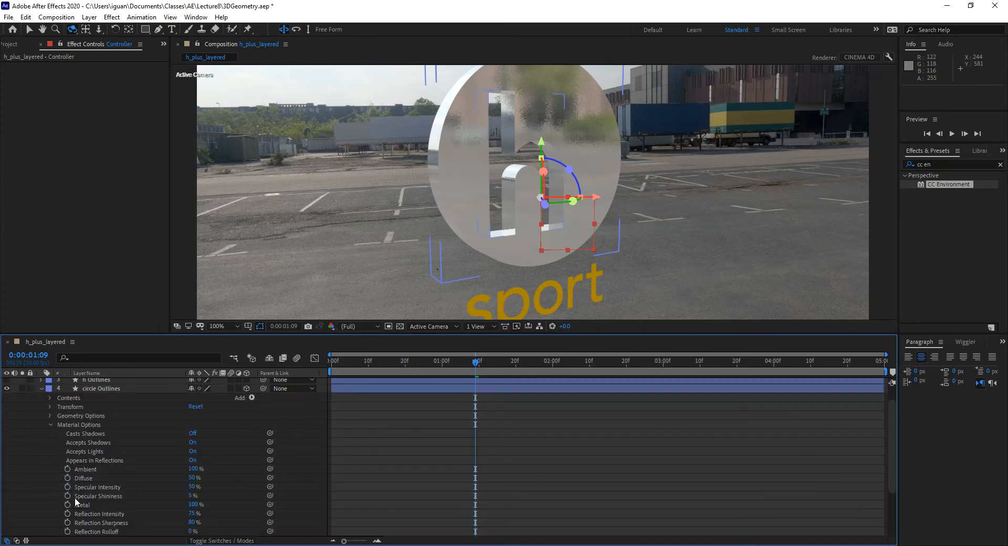
left_click(192, 523)
type("100")
key("Return")
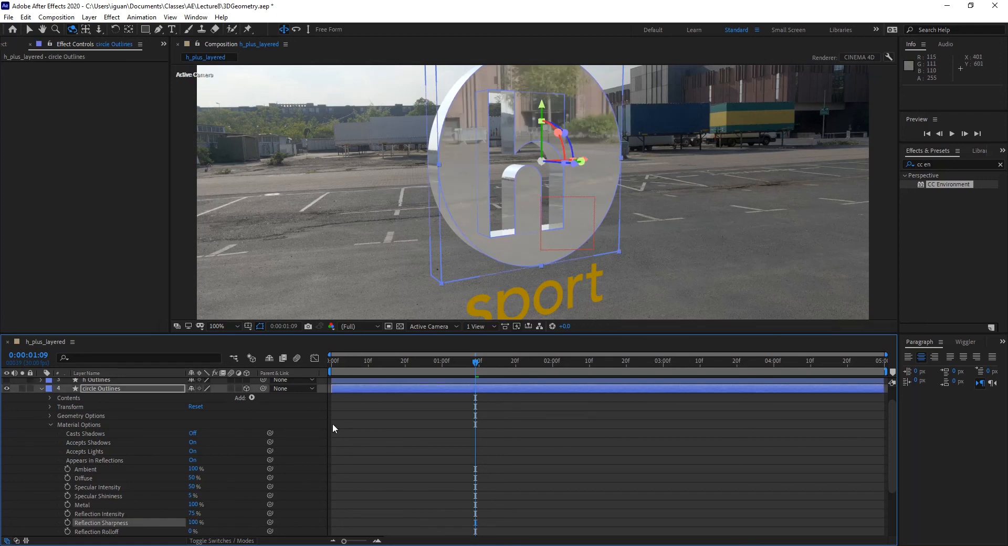
left_click(194, 523)
type("80")
key("Return")
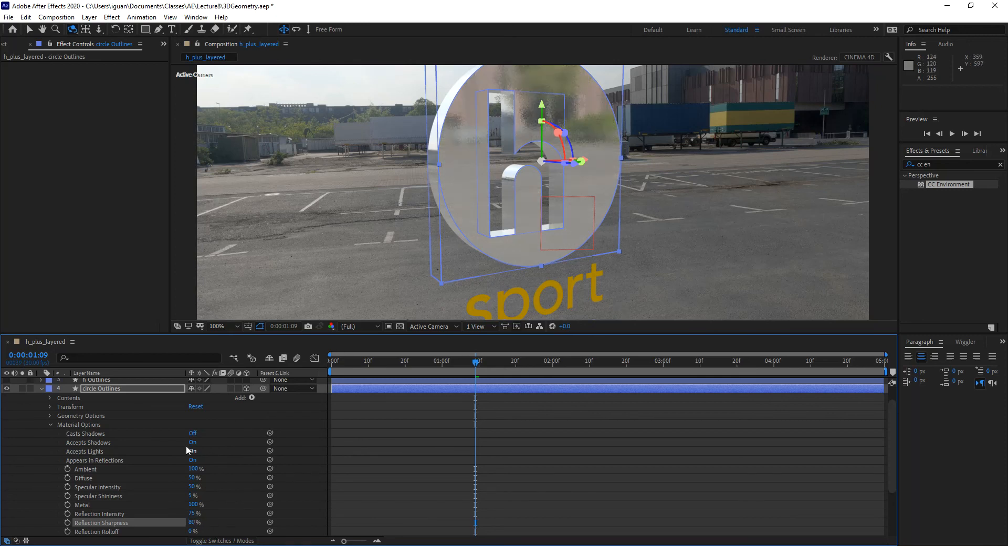
left_click(42, 389)
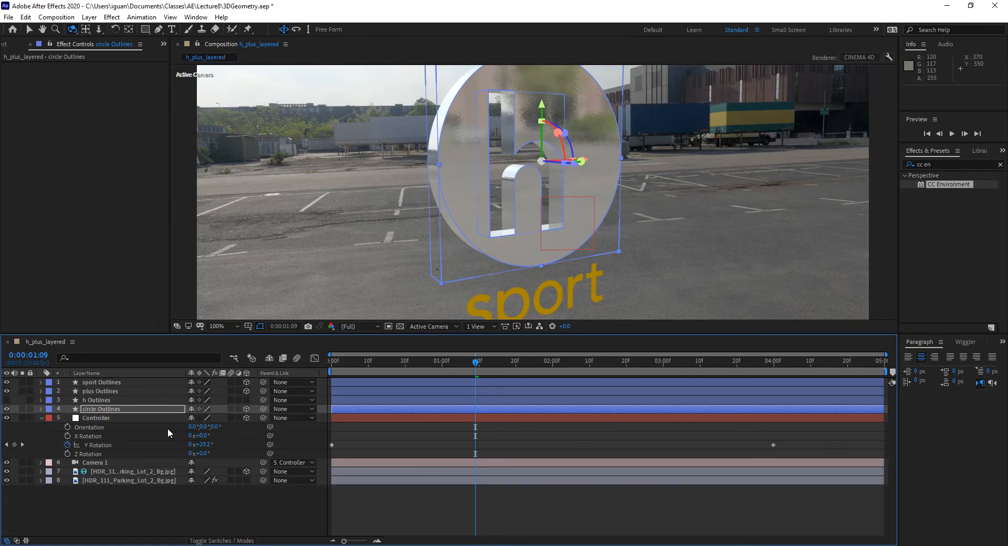
Try an Extrusion Depth of 78 in the plus Outlines layer's Geometry Options and undo it.
left_click(85, 391)
left_click(40, 391)
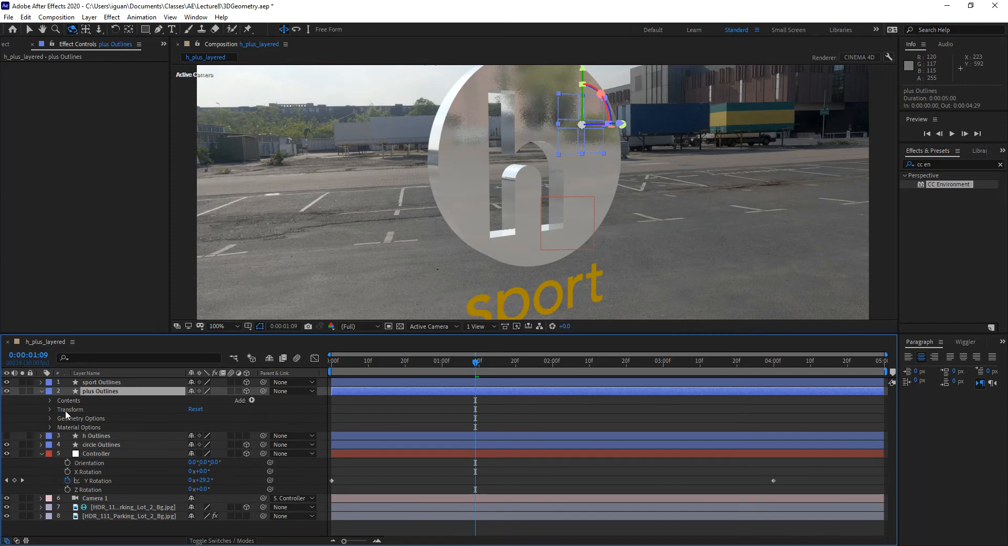
left_click(50, 400)
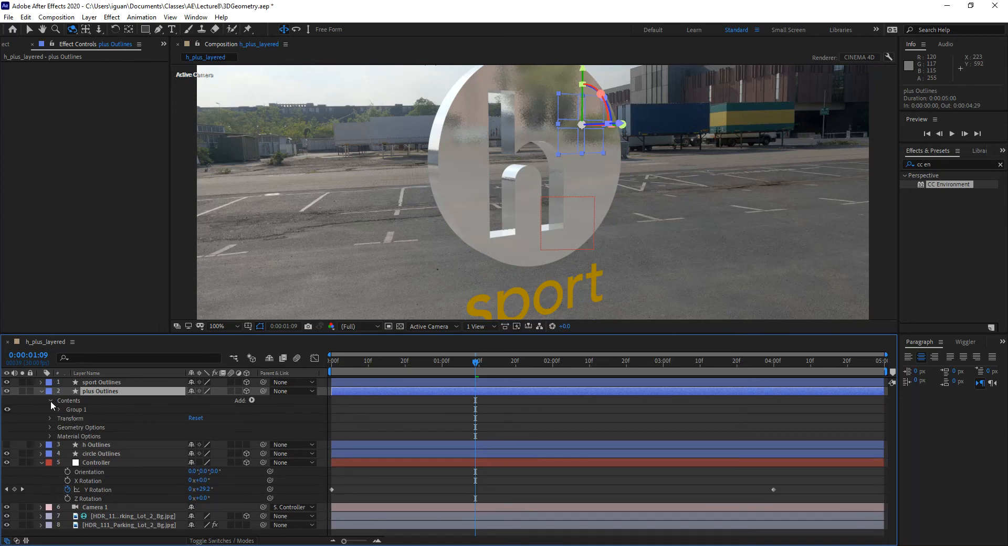
left_click(49, 436)
left_click(49, 435)
left_click(50, 427)
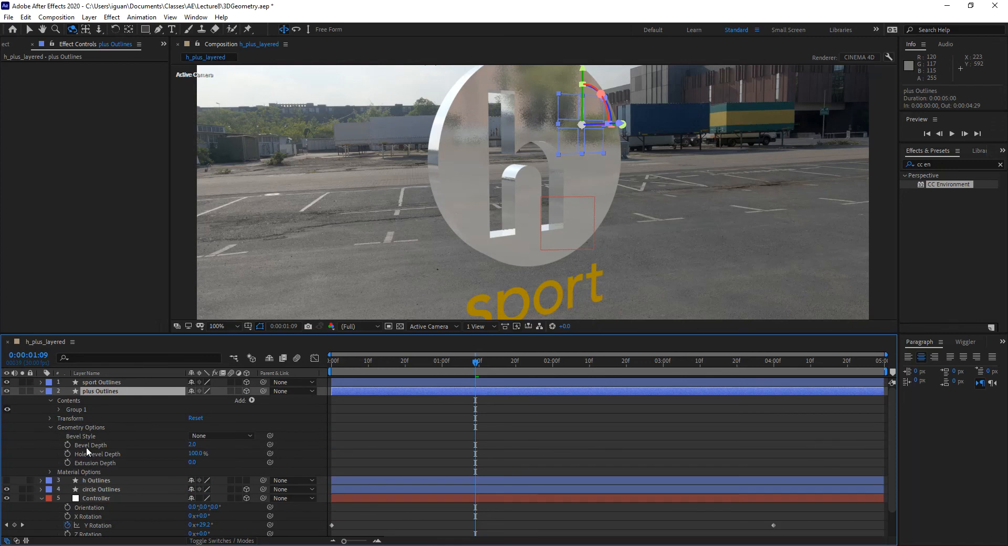
left_click_drag(192, 462, 233, 460)
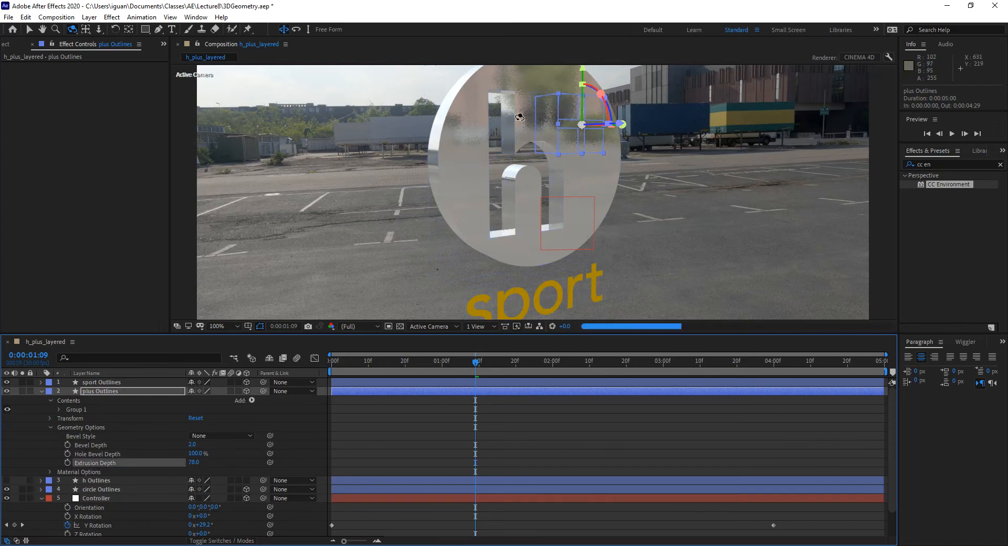
key("ctrl+z")
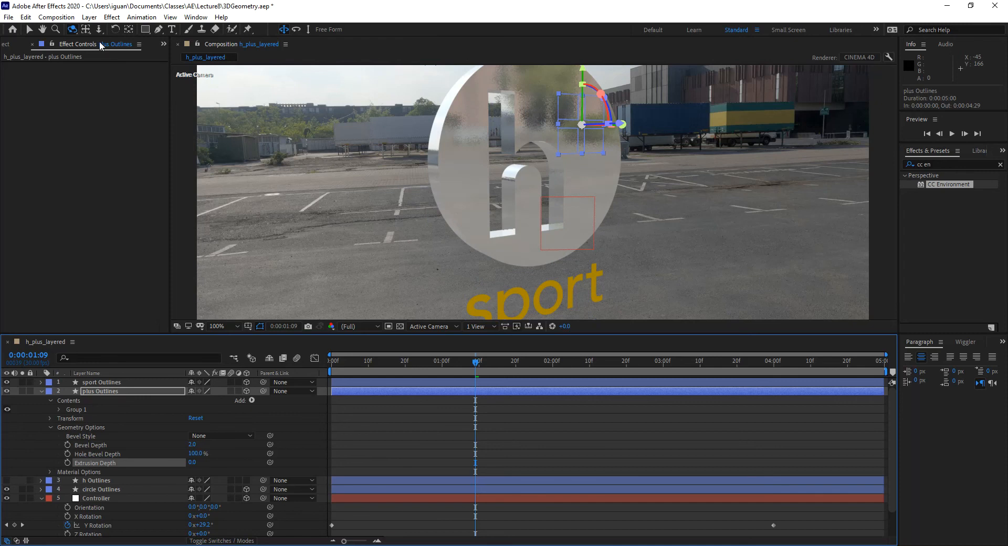
Move the plus Outlines layer along its Z axis in front of the circle, to position 733, 226, -35.7.
left_click(29, 30)
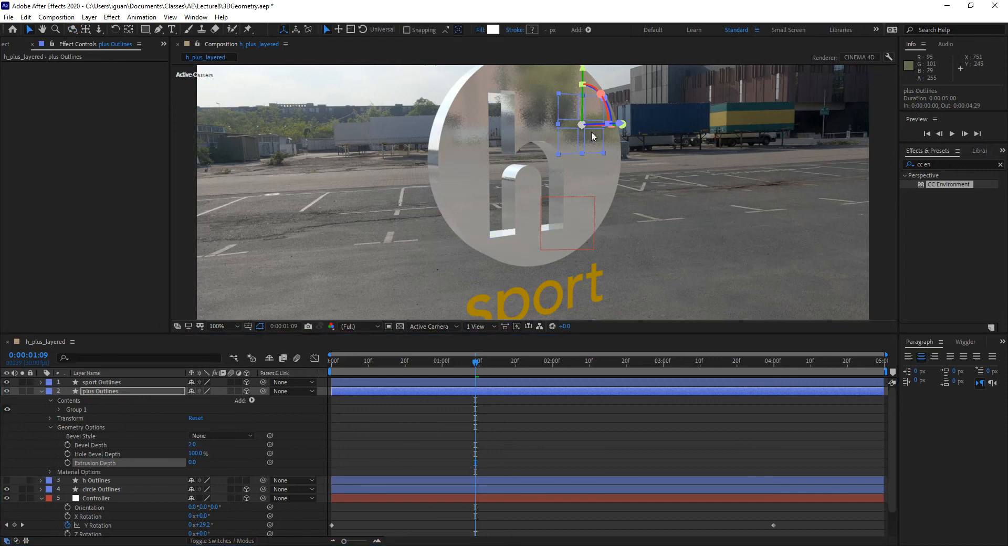
left_click_drag(607, 126, 637, 134)
key("ctrl+z")
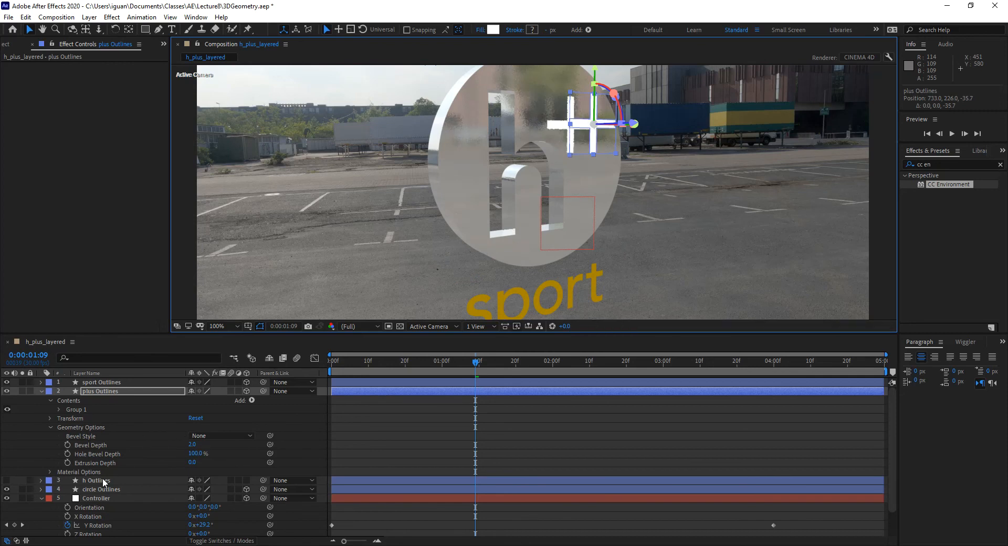
Set the plus Outlines layer's Extrusion Depth to 39 and deselect the layer.
left_click(180, 463)
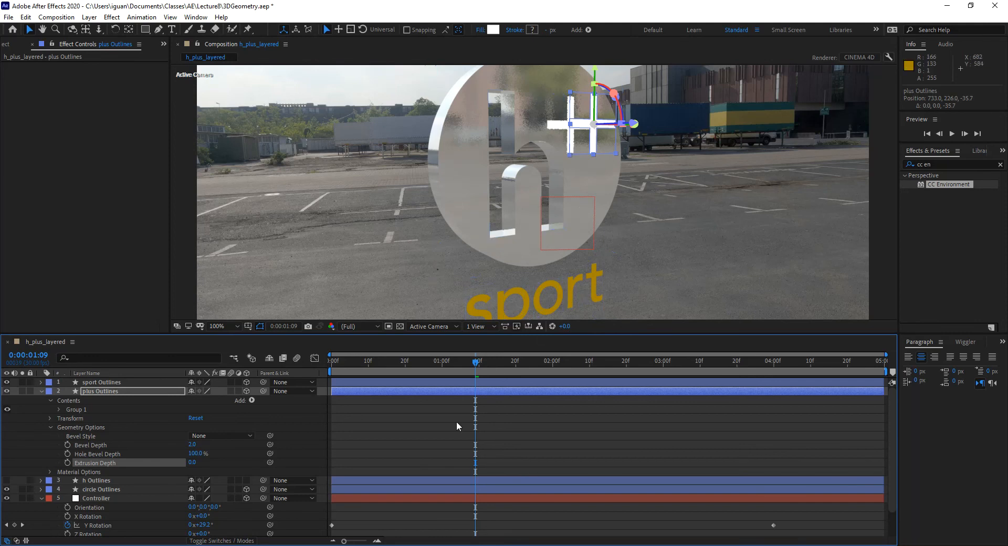
left_click_drag(193, 462, 214, 463)
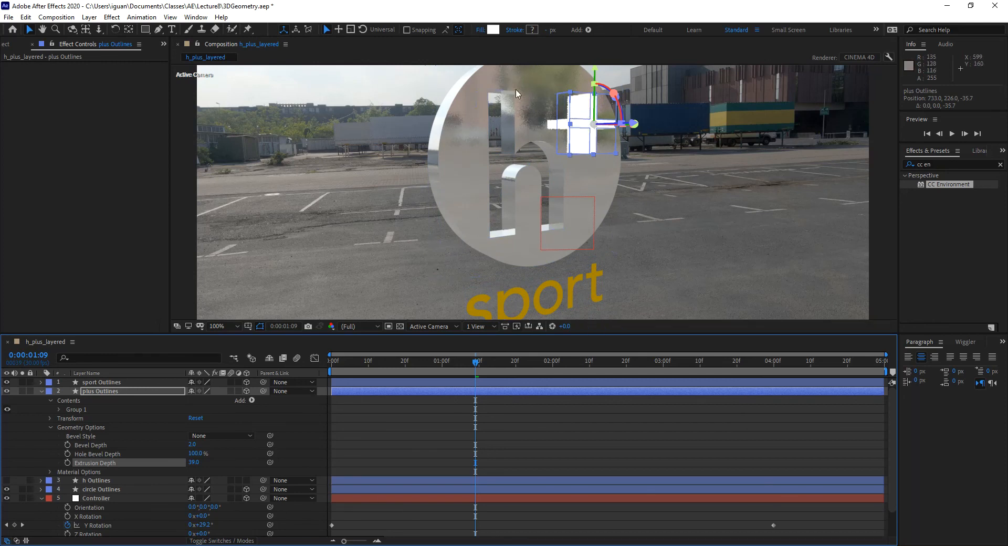
left_click(435, 455)
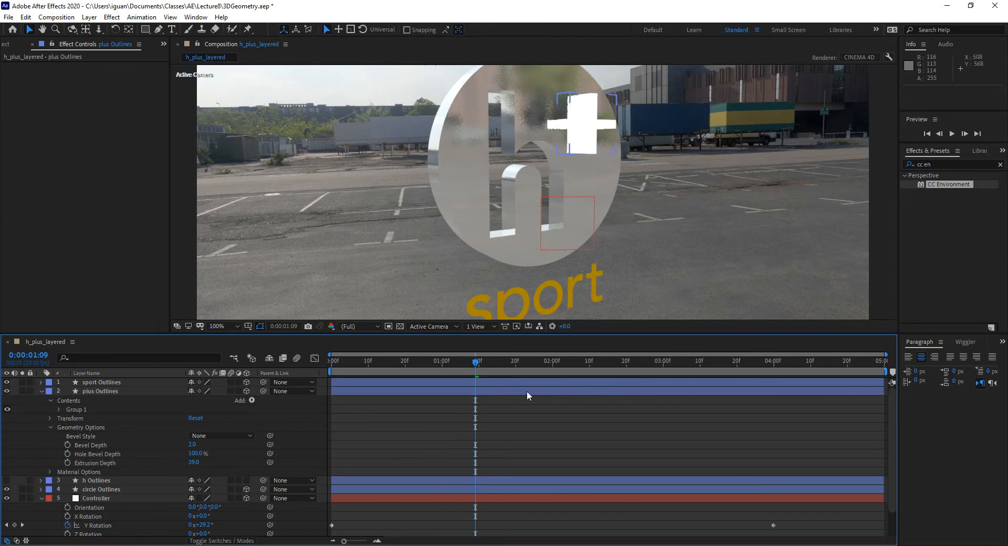